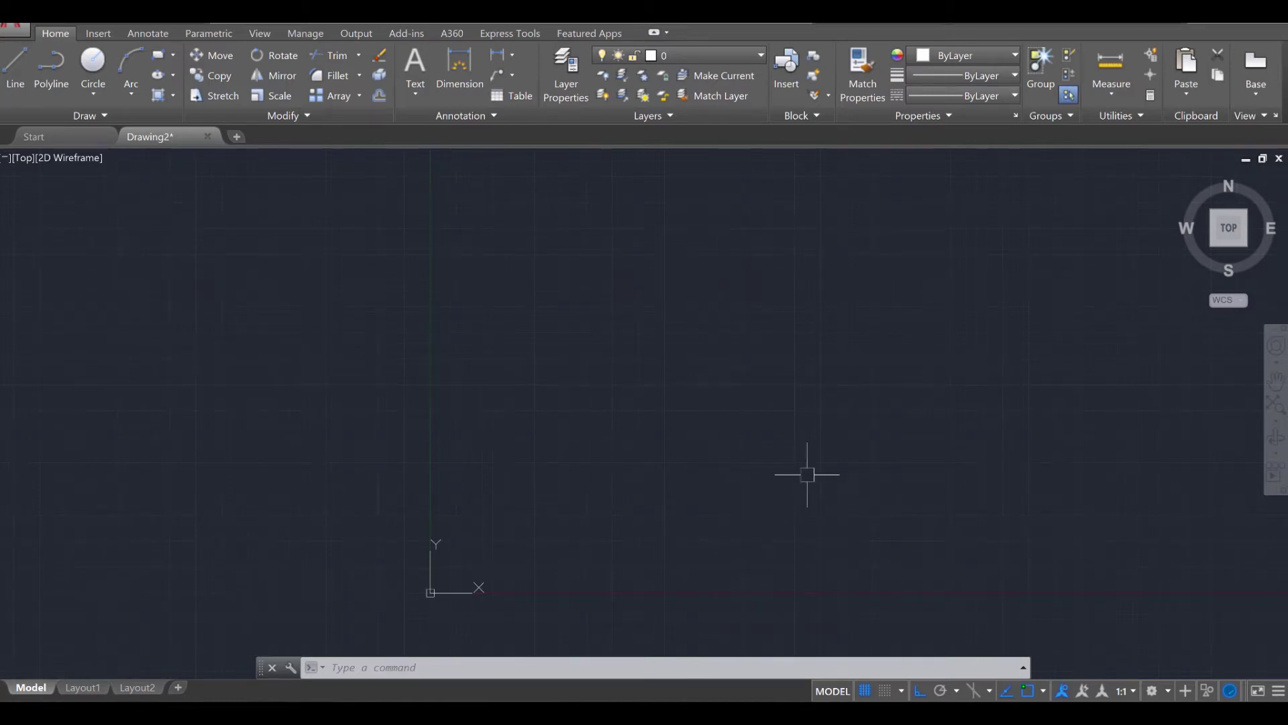
Pan the view so the origin sits lower left and review the object snap settings
mouse_move(807, 474)
middle_down()
mouse_move(744, 436)
mouse_move(627, 492)
mouse_move(588, 480)
middle_up()
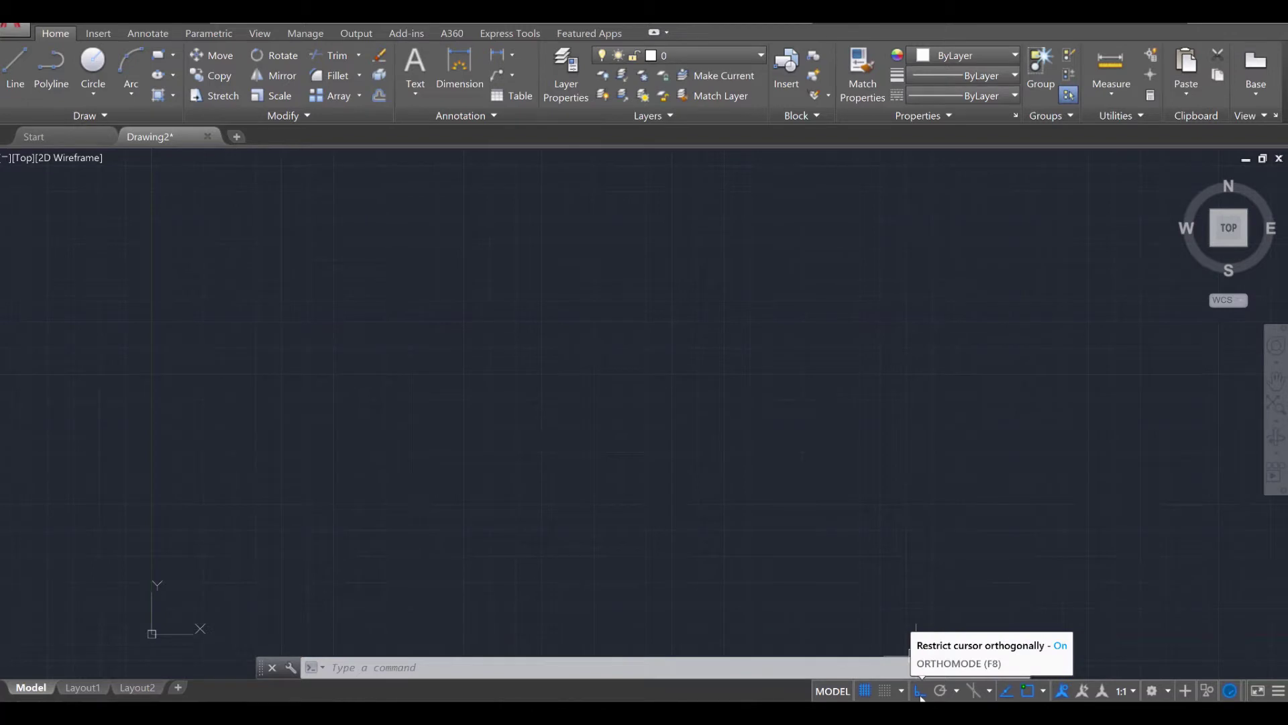
click(1043, 692)
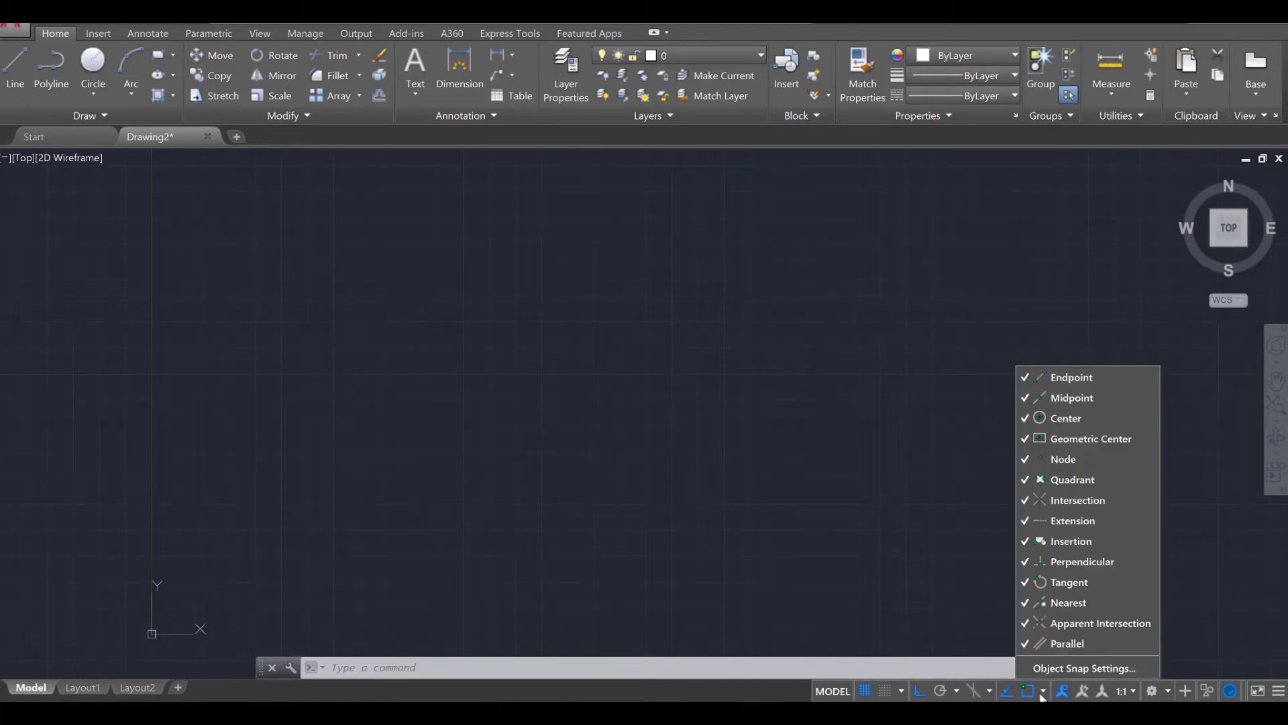
click(1052, 667)
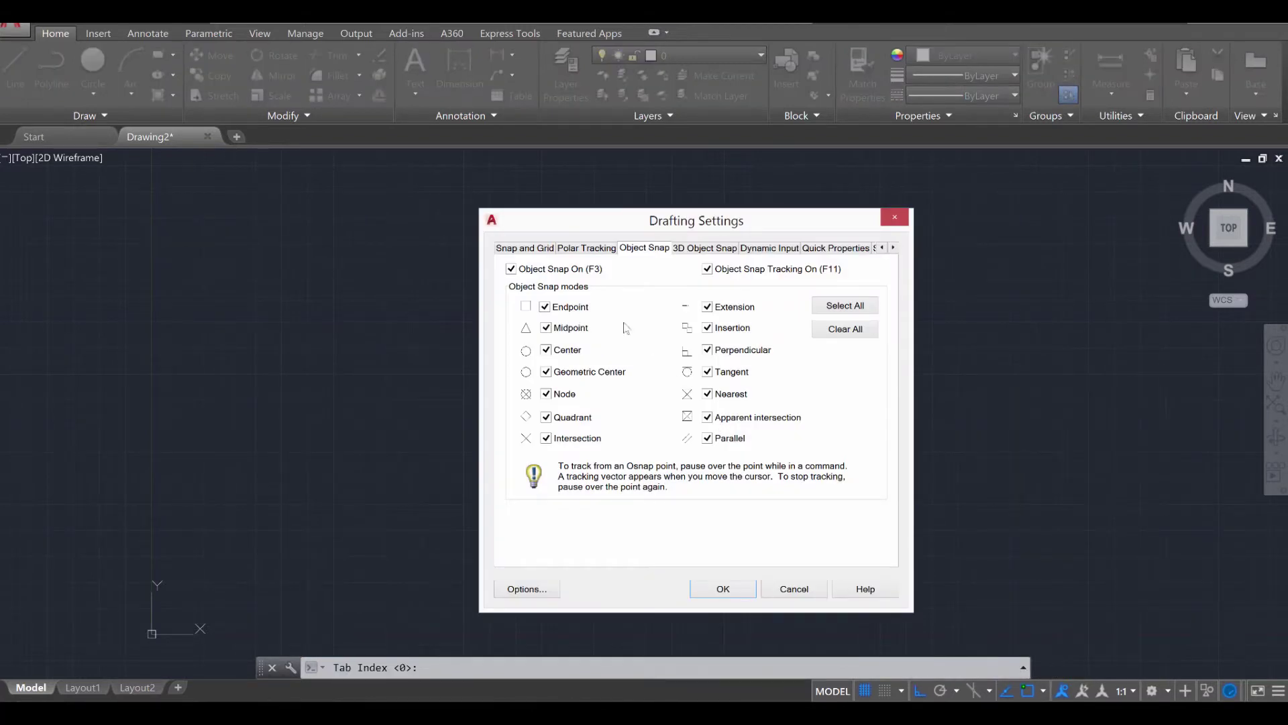
click(714, 593)
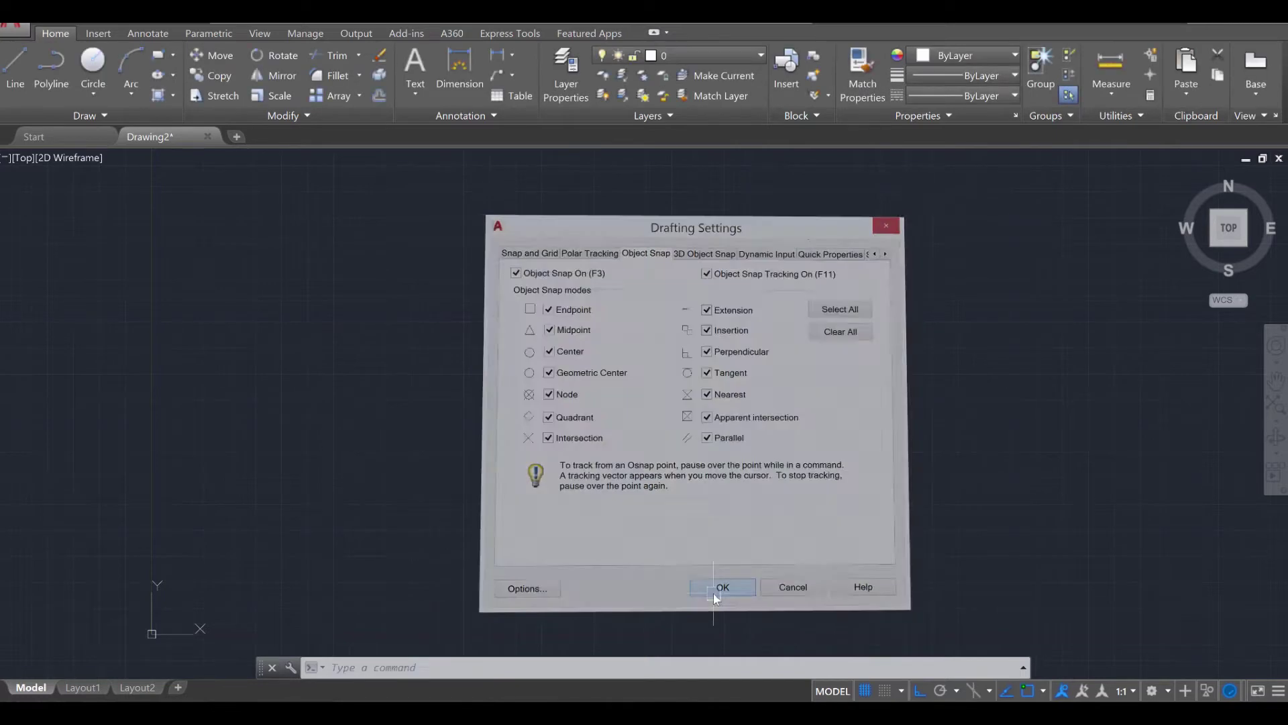
middle_drag(587, 523, 487, 461)
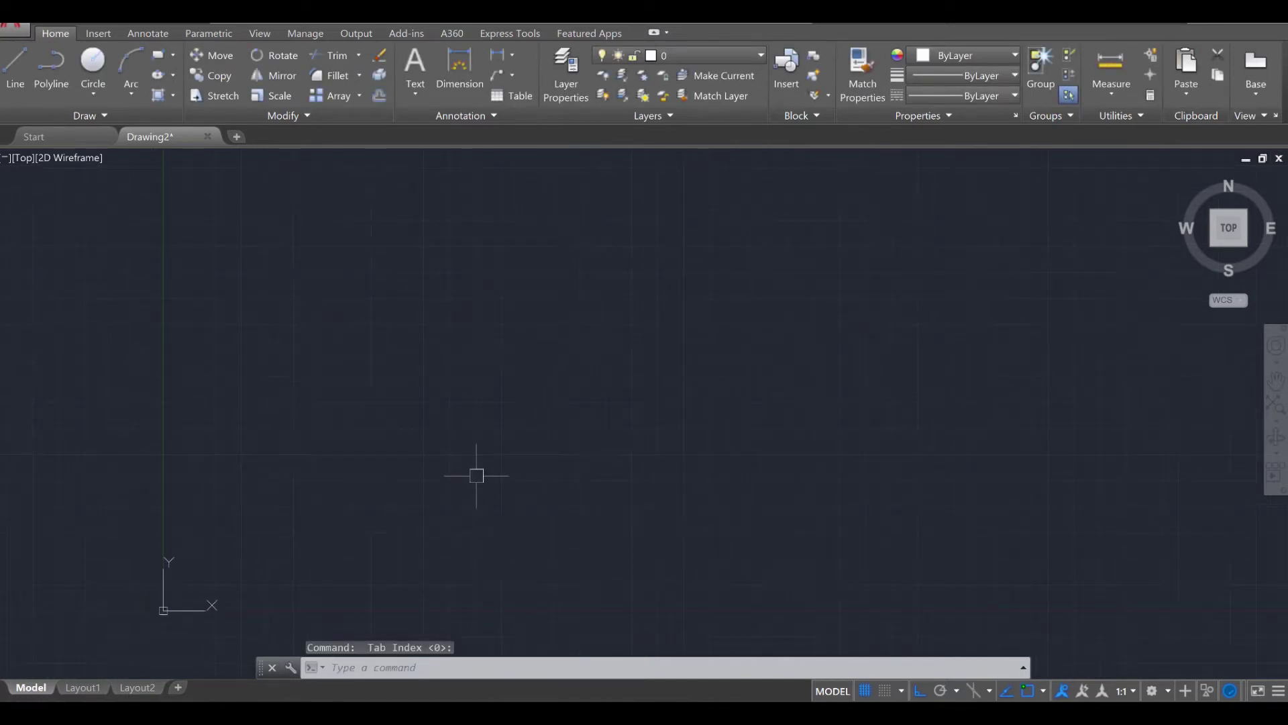
key(Escape)
key(Escape)
text(REC)
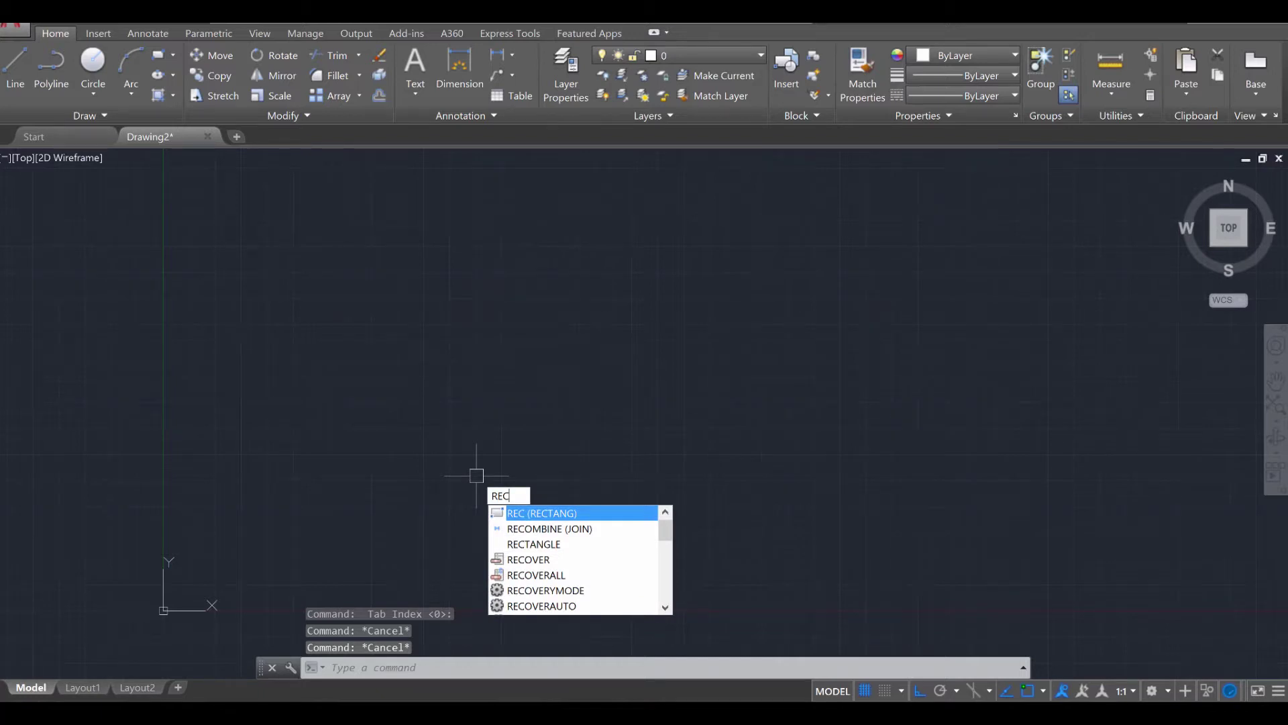
key(Return)
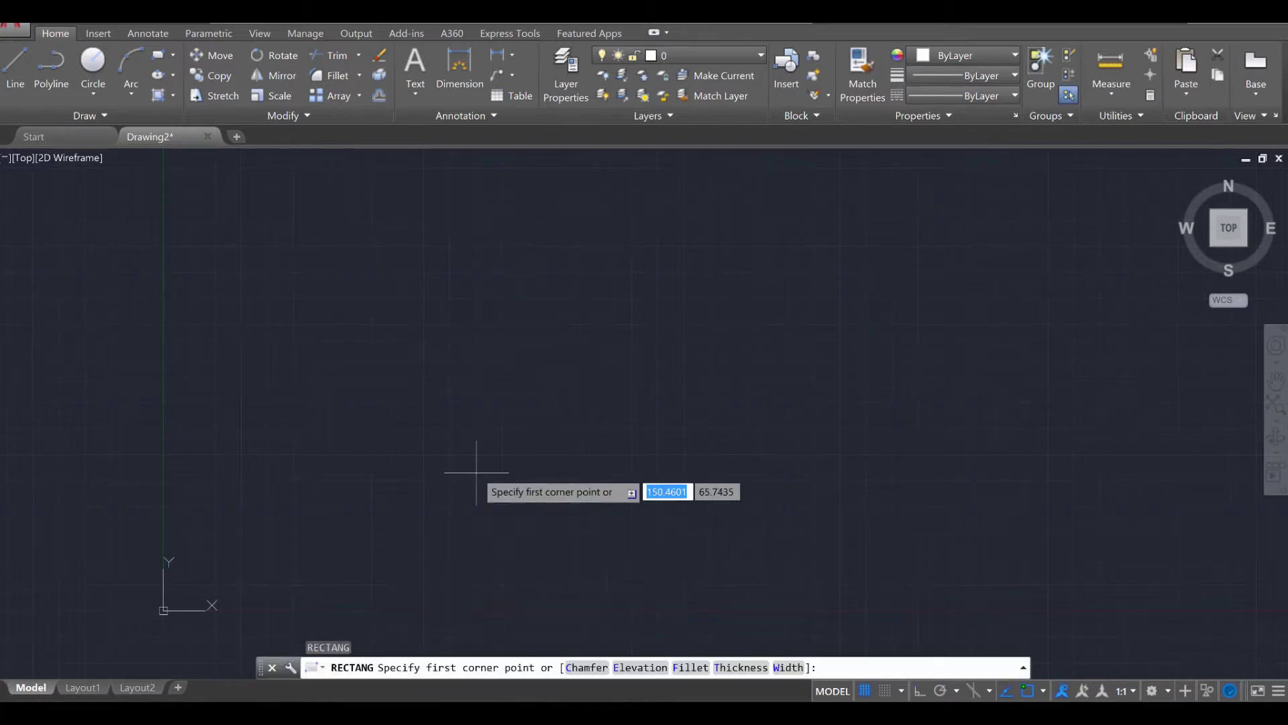
click(424, 422)
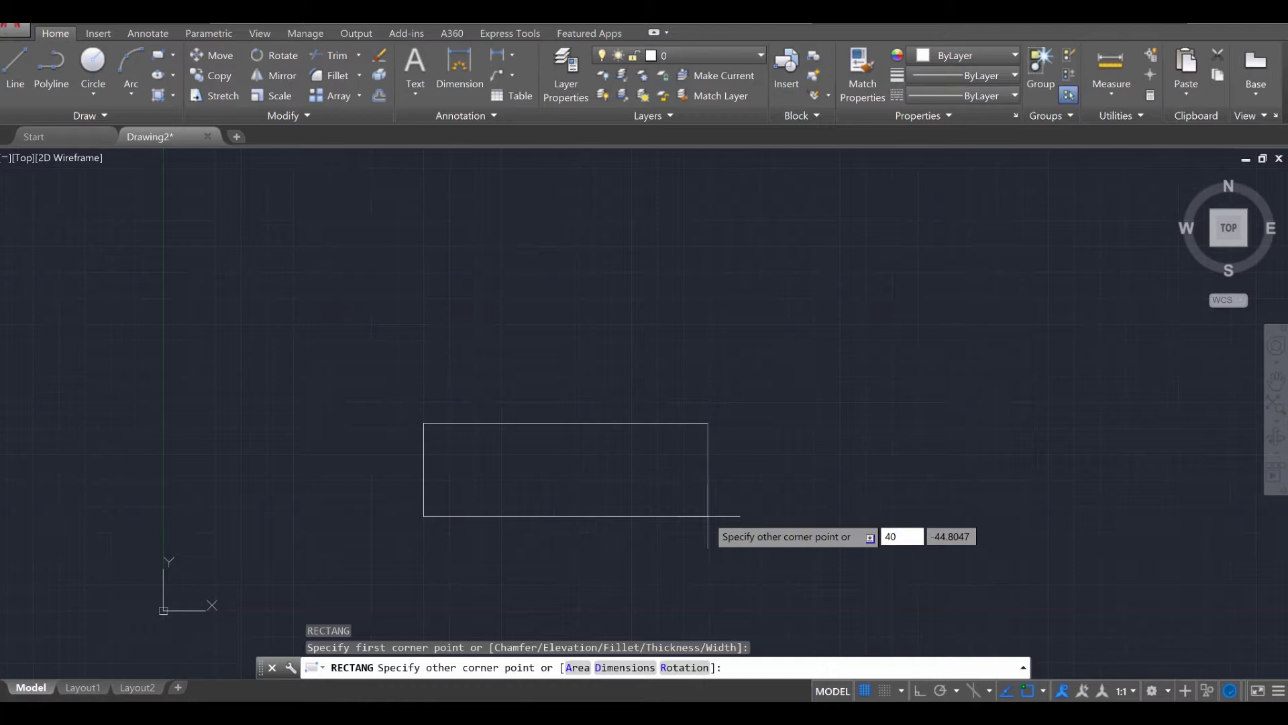
key(Tab)
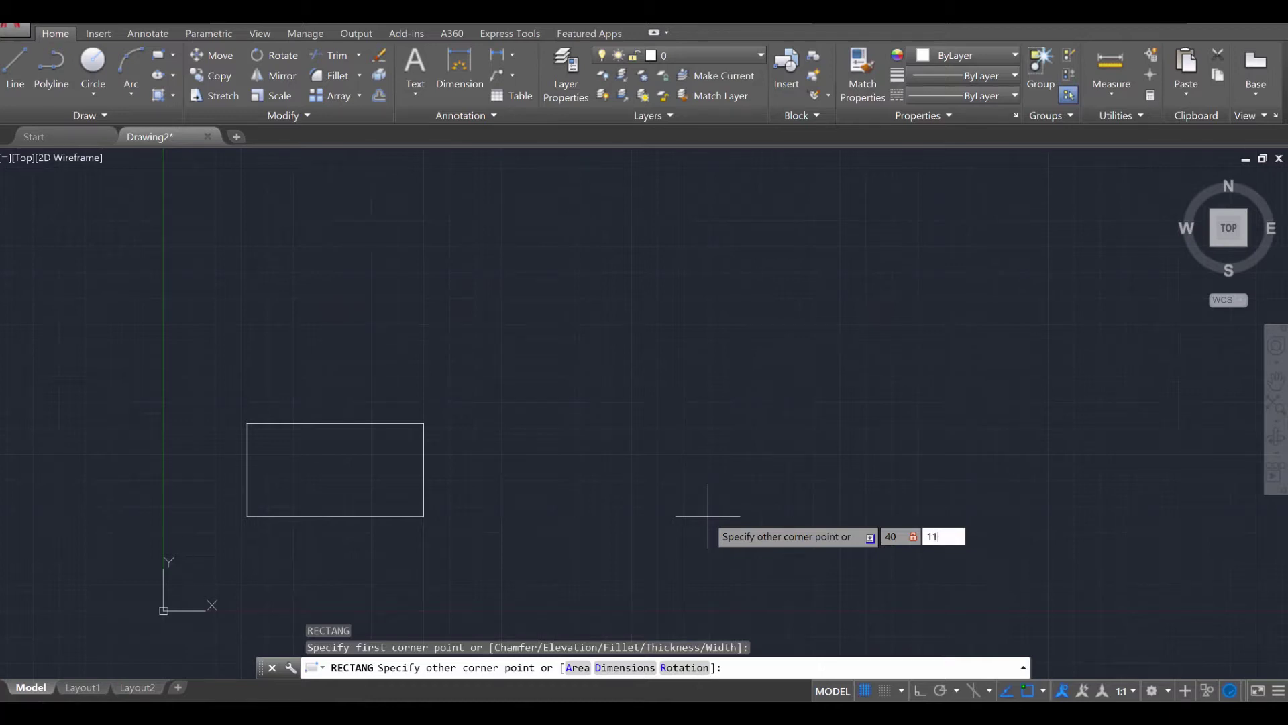
key(Return)
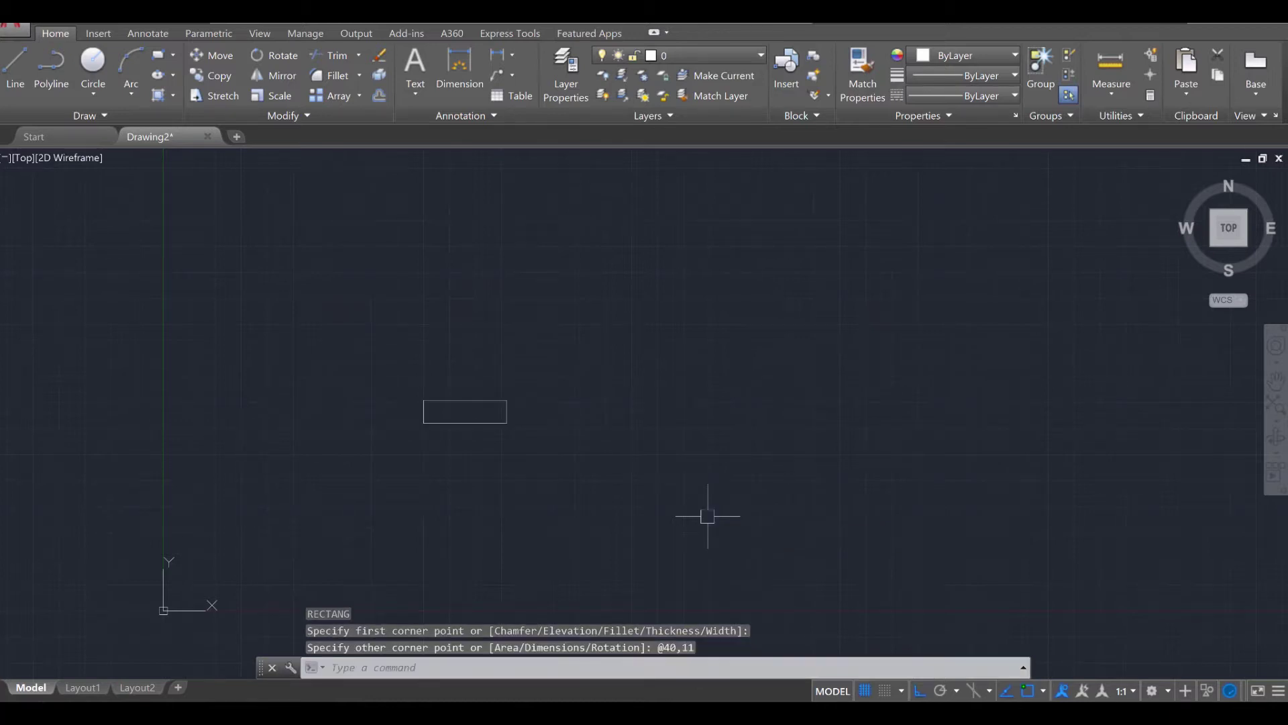
scroll(448, 403, up, 4)
middle_drag(448, 359, 469, 276)
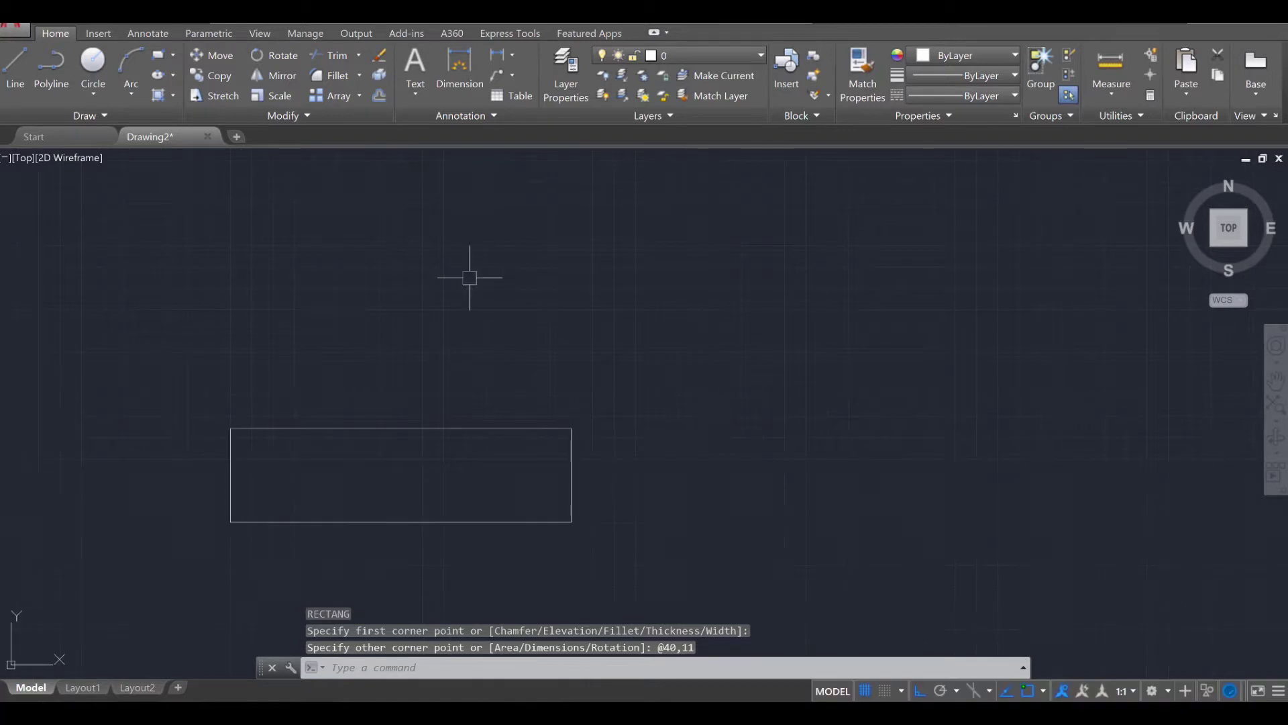
scroll(469, 275, down, 2)
middle_drag(489, 353, 480, 454)
scroll(489, 425, down, 2)
Copy the 40 × 11 rectangle twice straight upward from its corner, 11 units per tread
text(COPY)
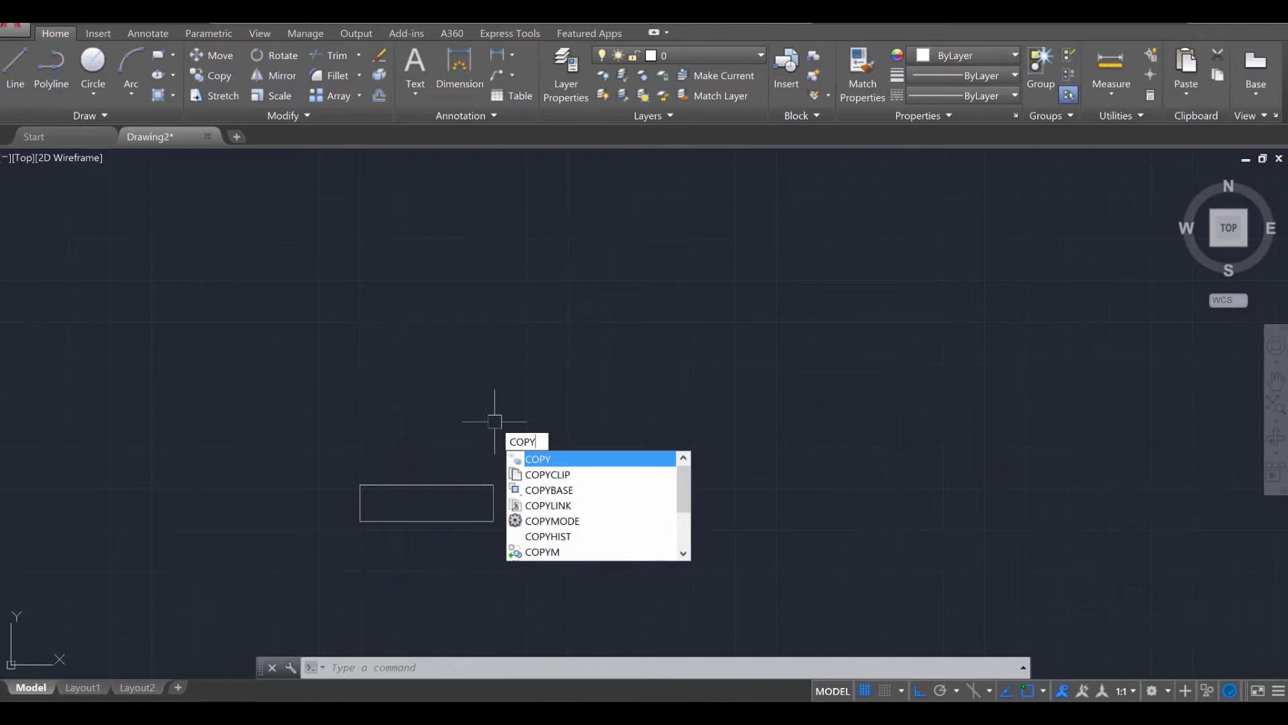
key(Return)
click(495, 510)
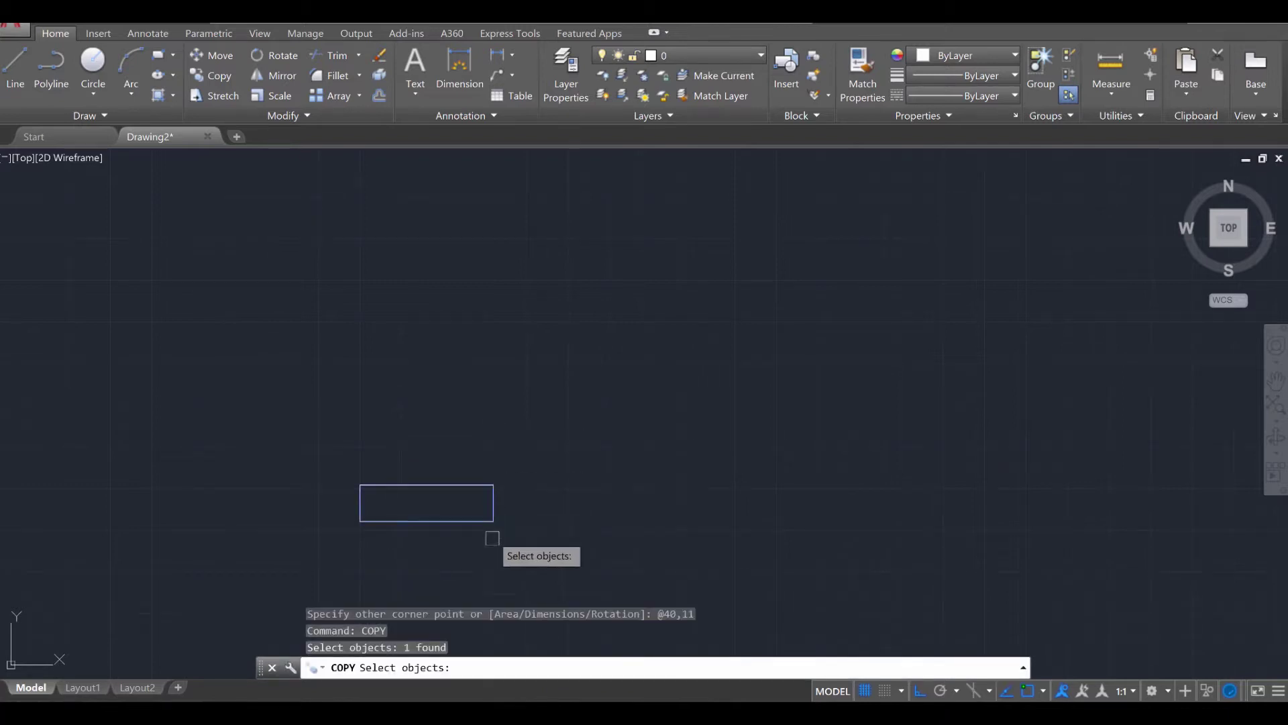
scroll(481, 570, up, 4)
key(Return)
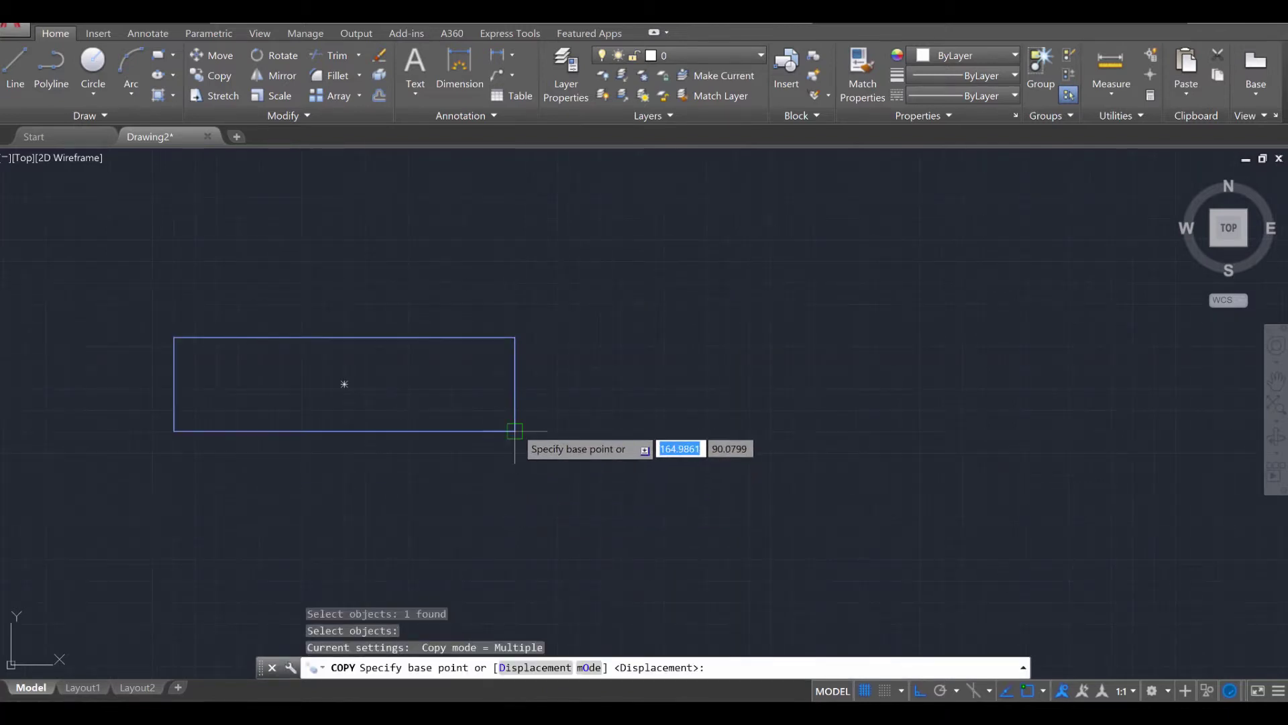
click(515, 430)
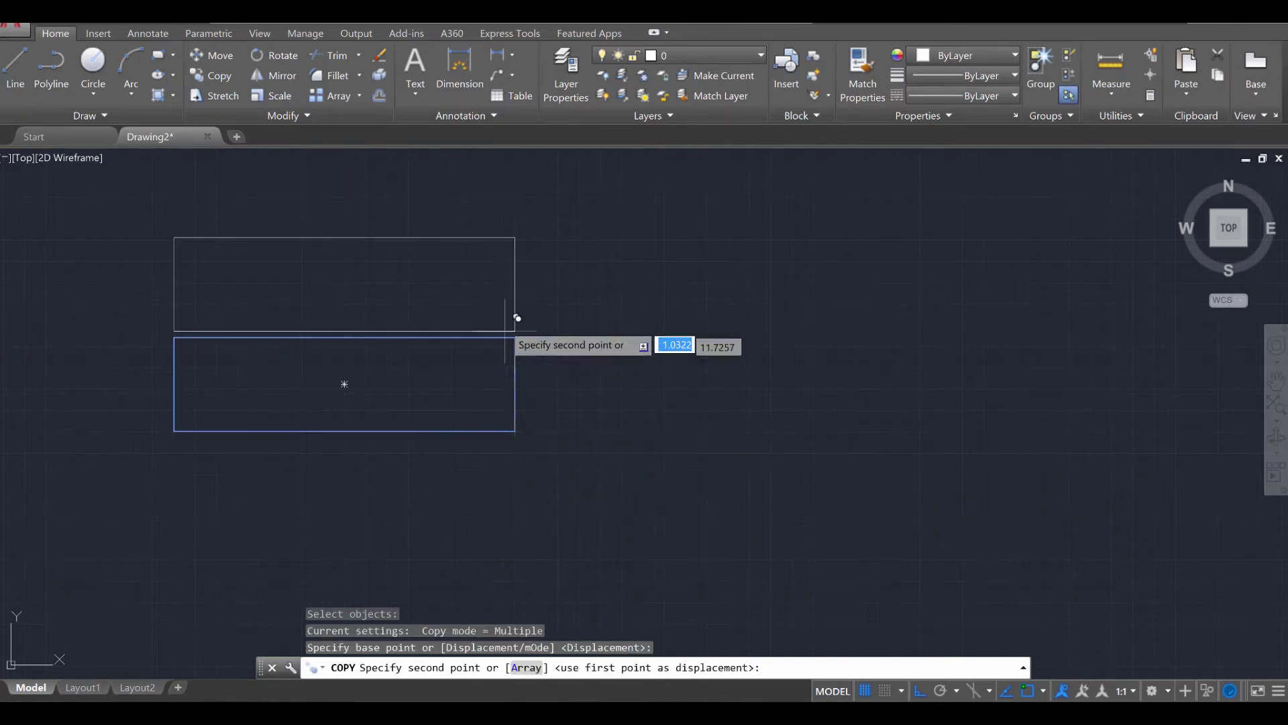
scroll(516, 335, down, 2)
middle_drag(515, 335, 516, 441)
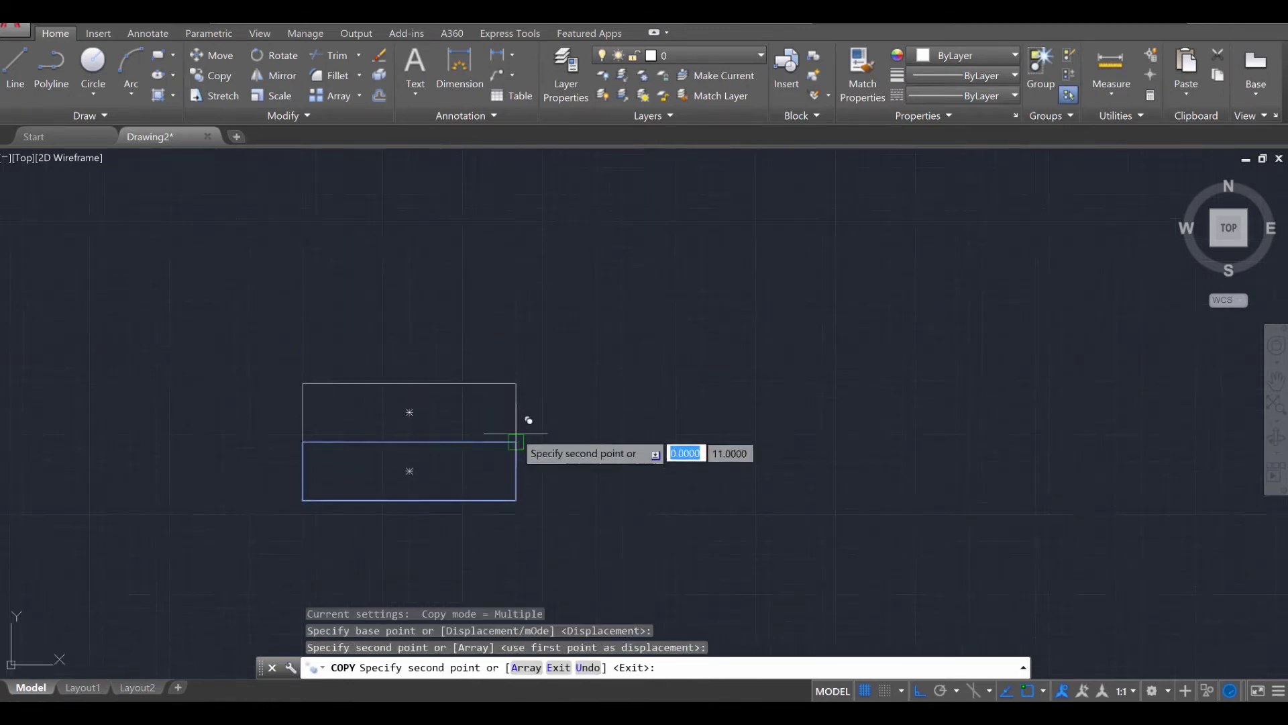
click(515, 383)
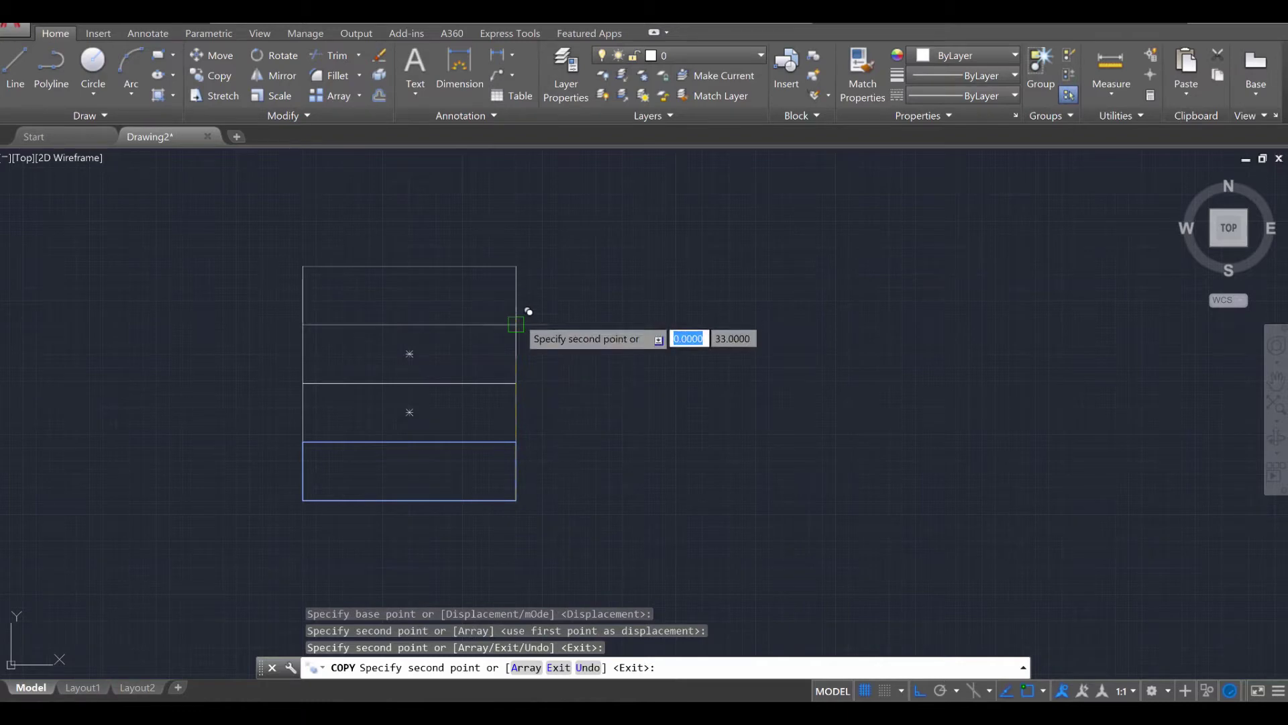
click(516, 325)
Add three more copies on top to finish the vertical column of treads
middle_drag(514, 236, 545, 370)
click(556, 383)
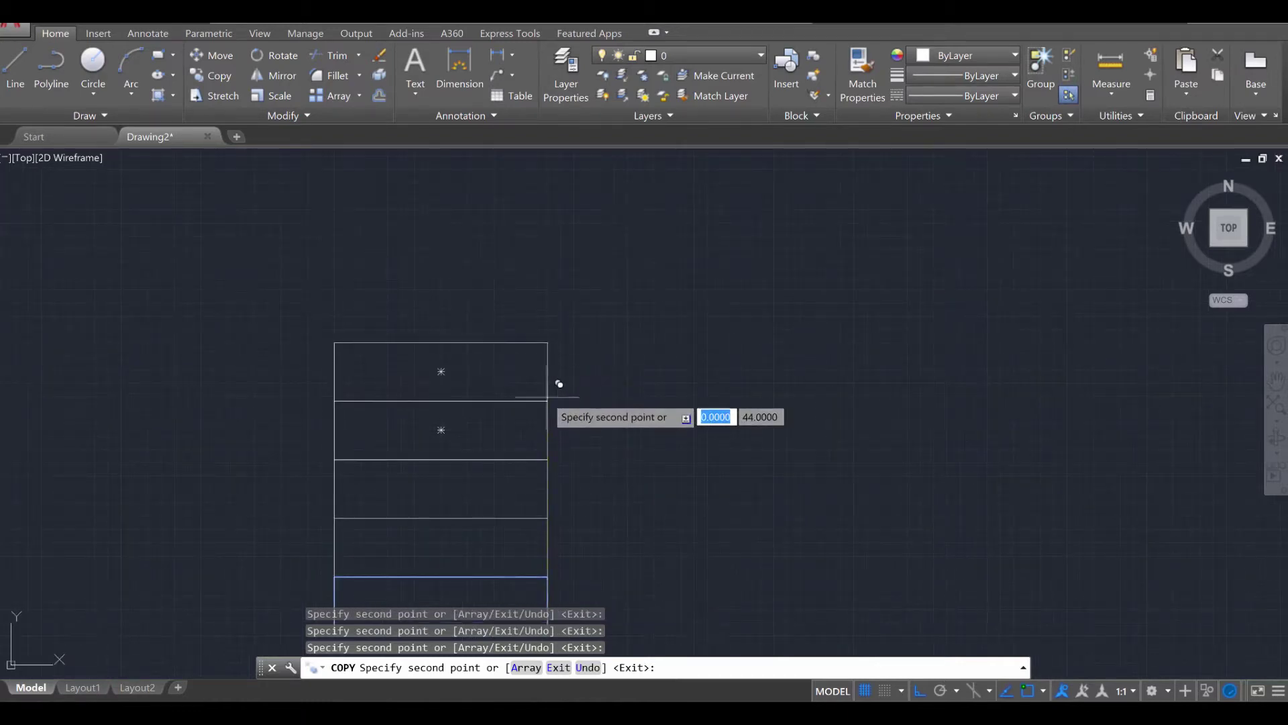
click(556, 310)
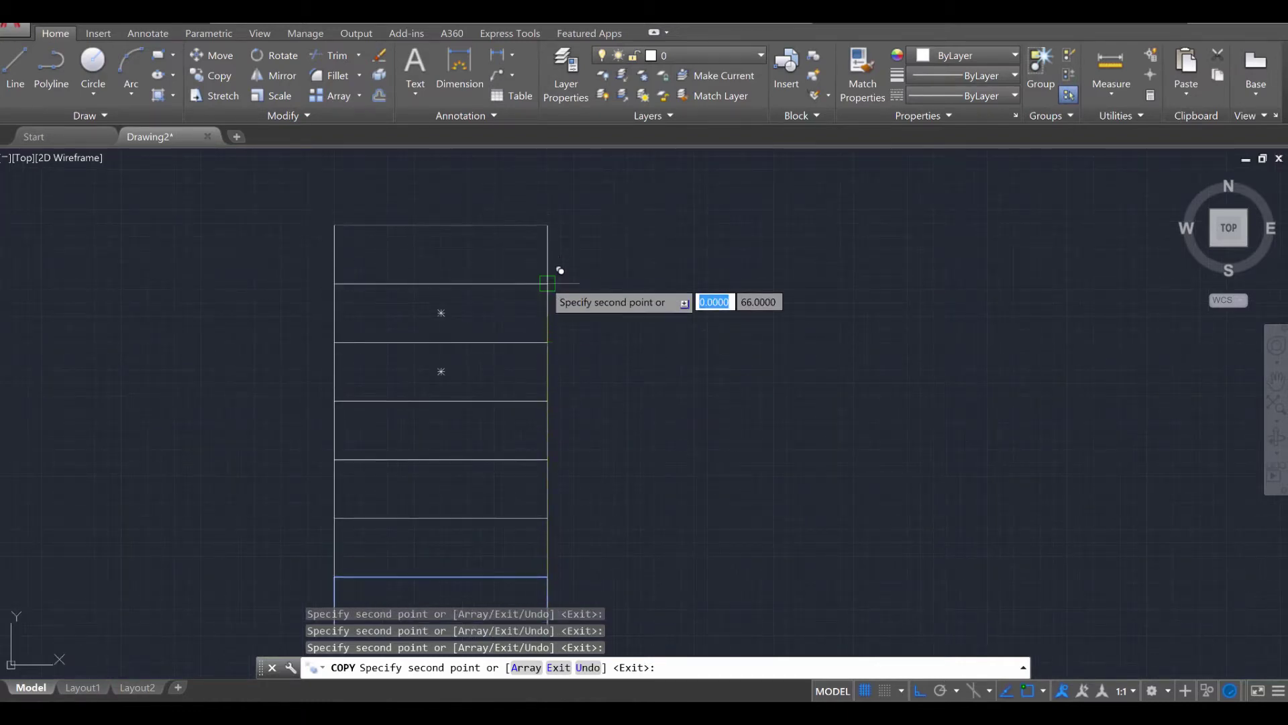
mouse_move(557, 268)
middle_down()
mouse_move(572, 331)
mouse_move(561, 316)
middle_up()
middle_drag(576, 367, 579, 229)
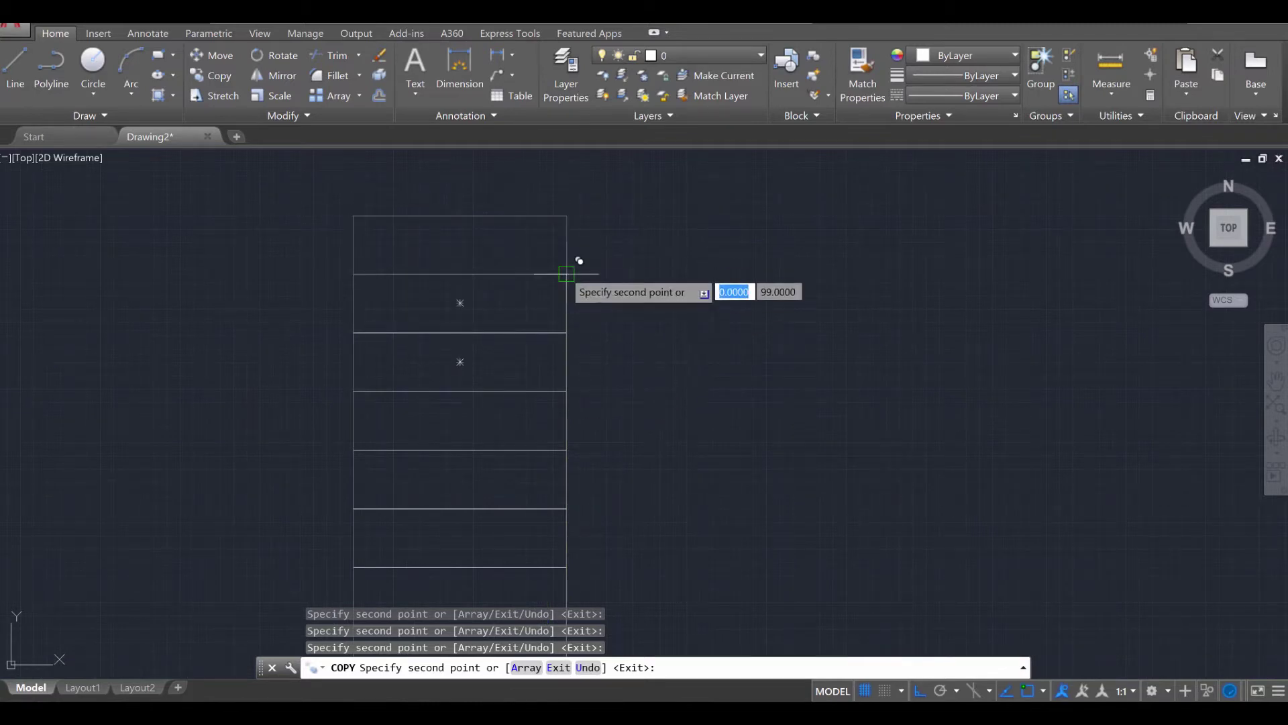
middle_drag(634, 317, 638, 422)
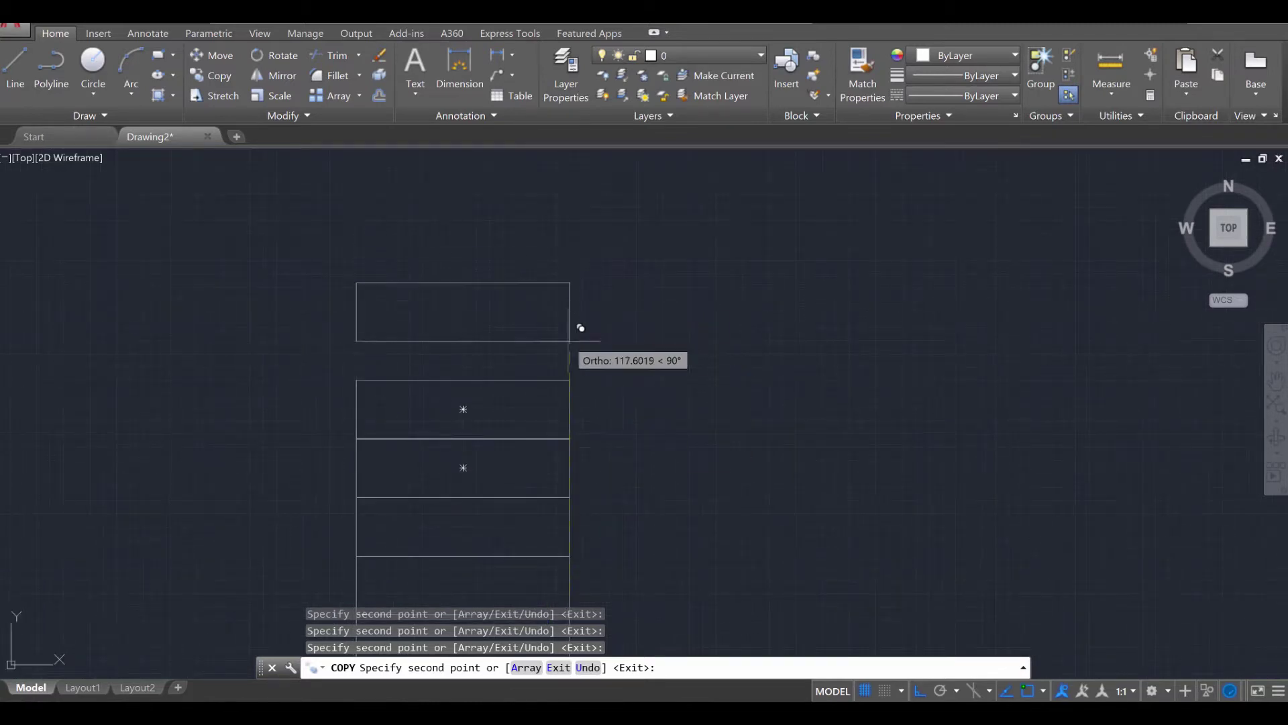
click(578, 370)
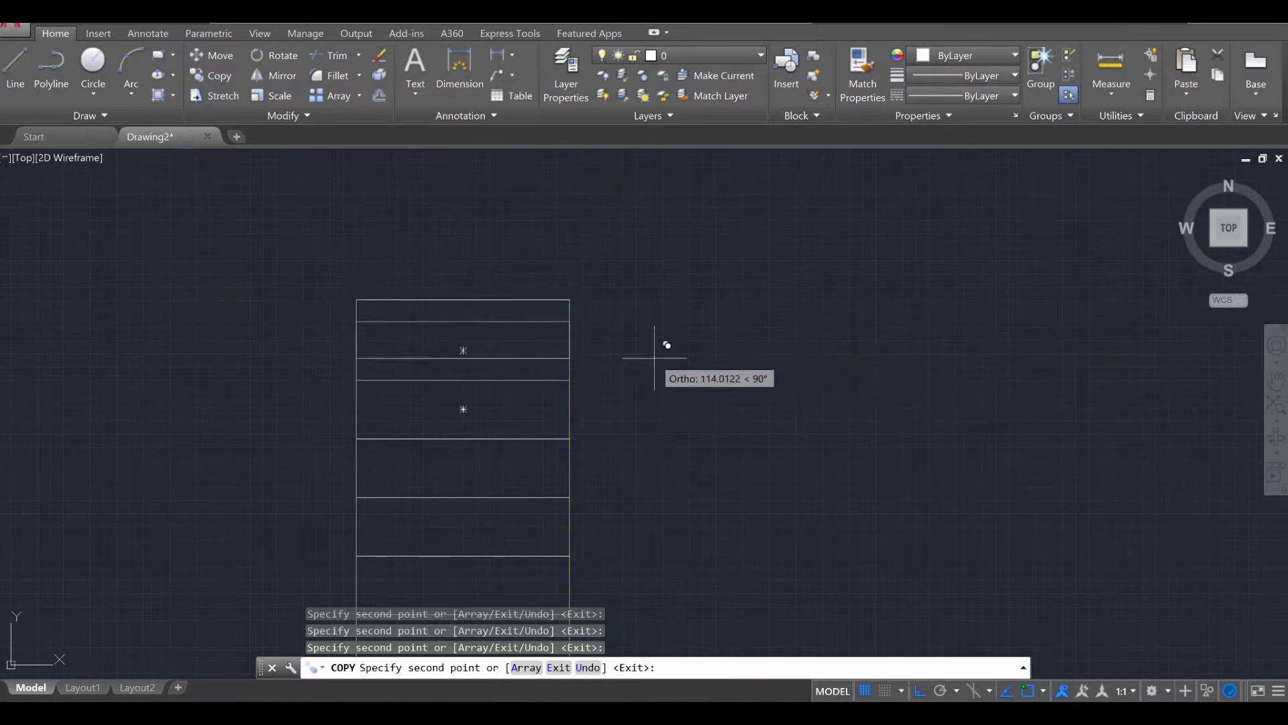
key(Escape)
key(Escape)
key(Escape)
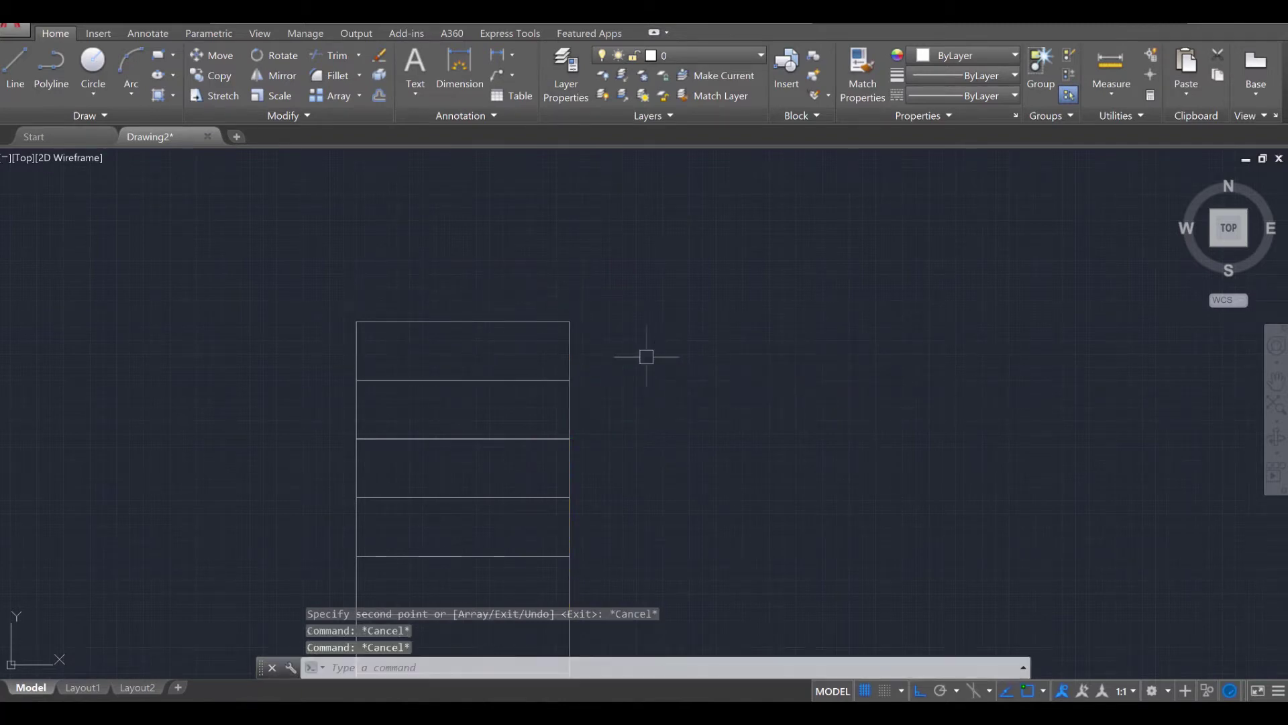
Rotate the top rectangle of the stack 270° about its lower-right corner
text(r)
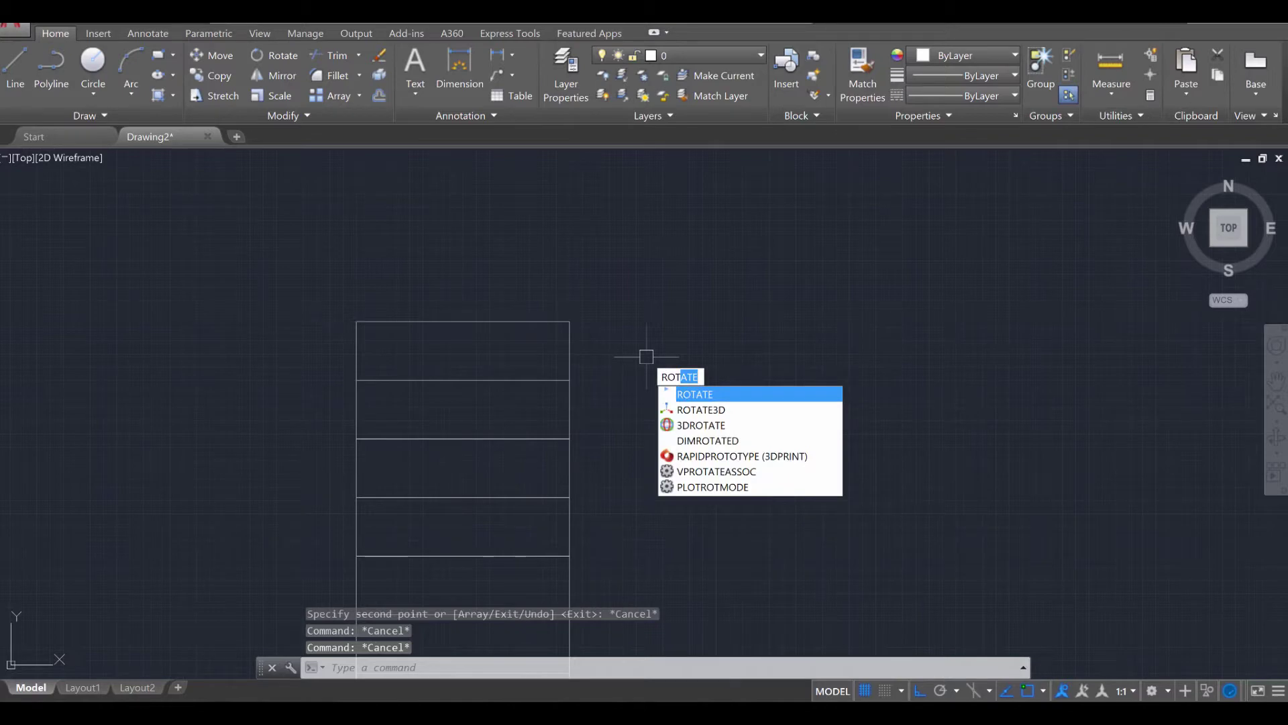
key(Return)
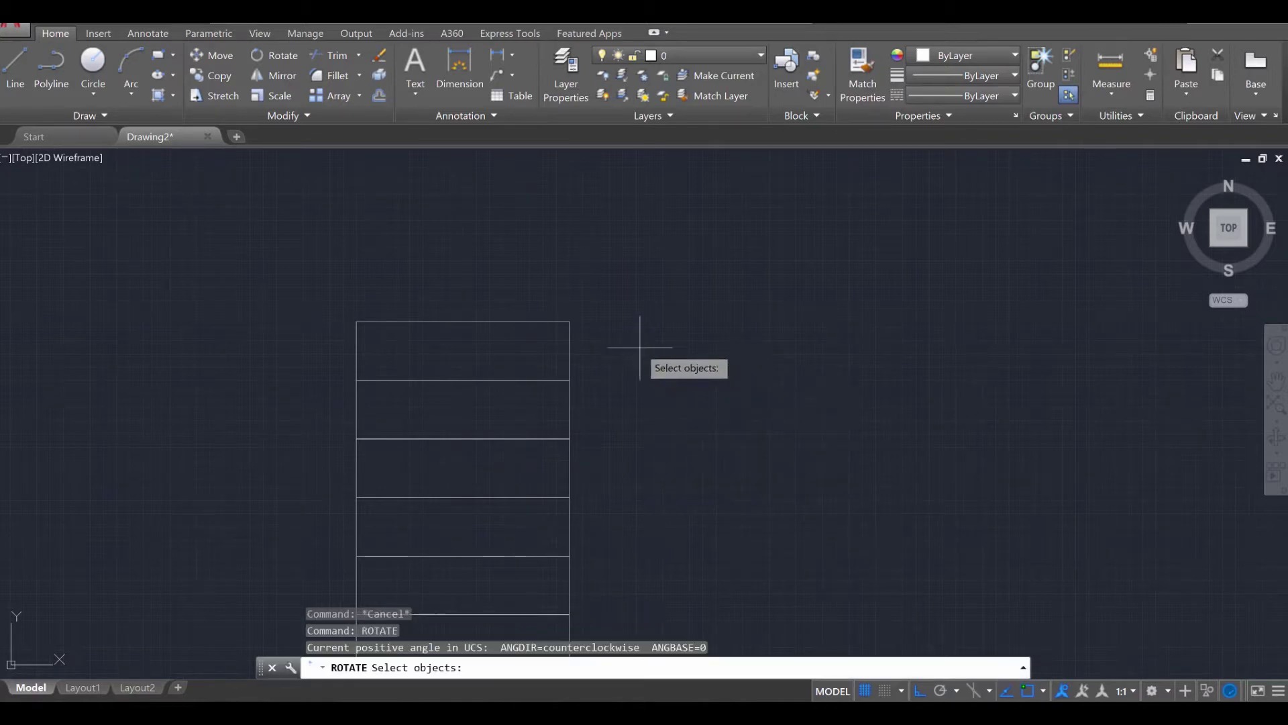
click(640, 344)
click(244, 231)
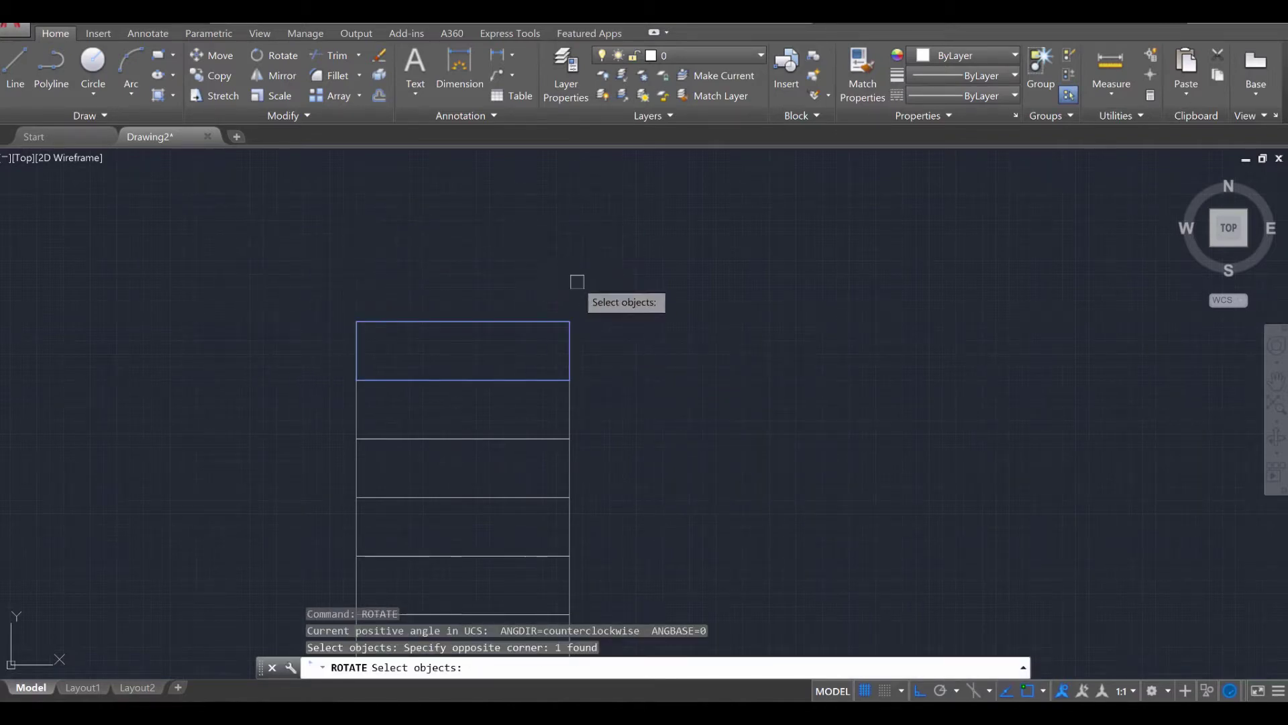
key(Return)
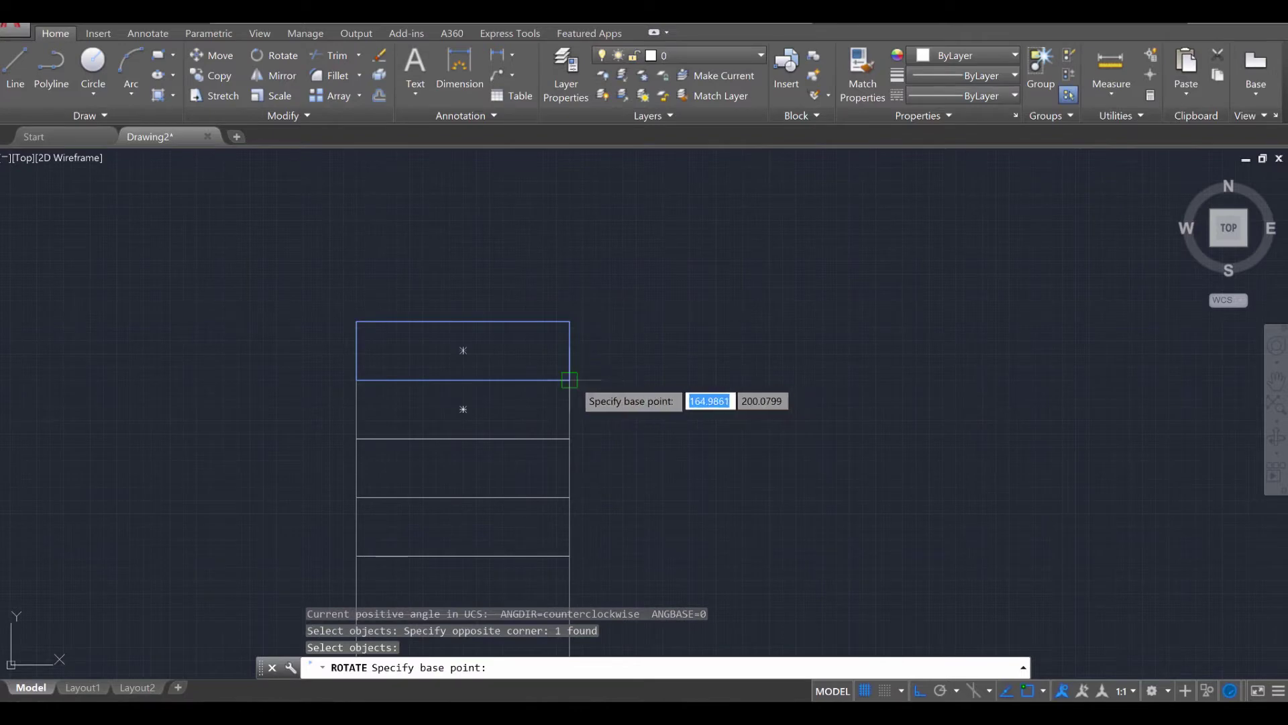
click(569, 380)
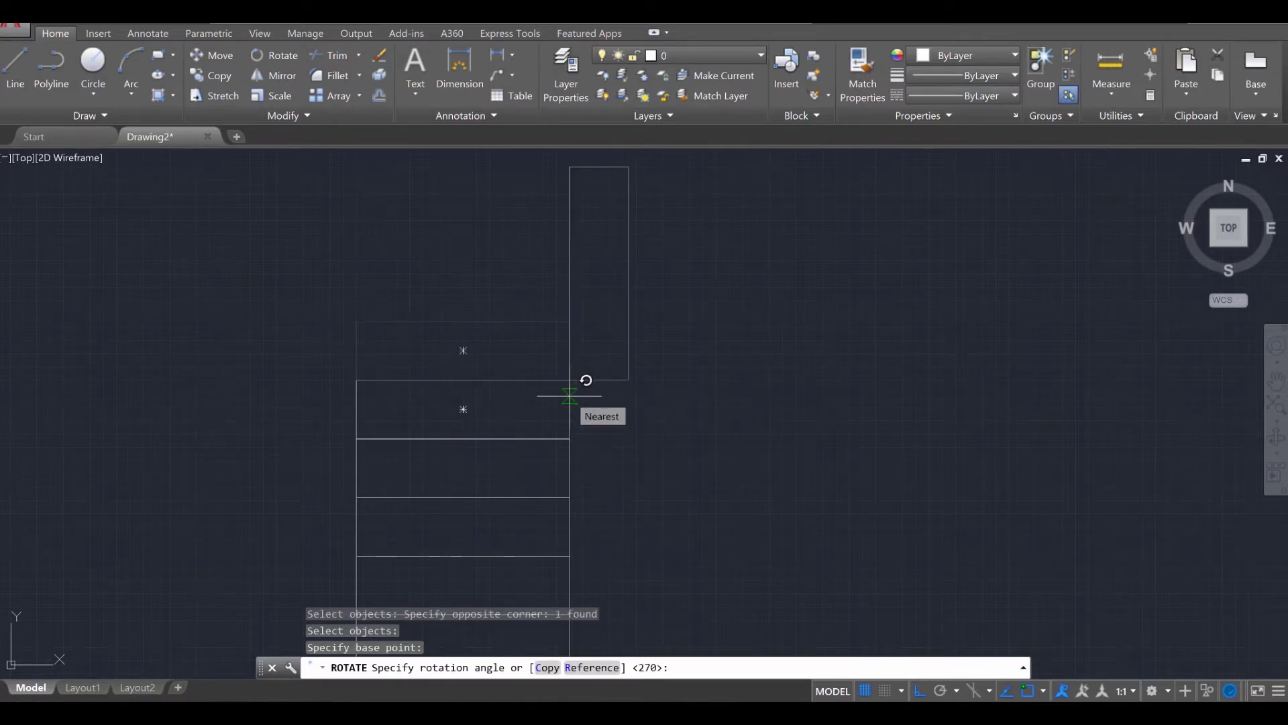
click(570, 396)
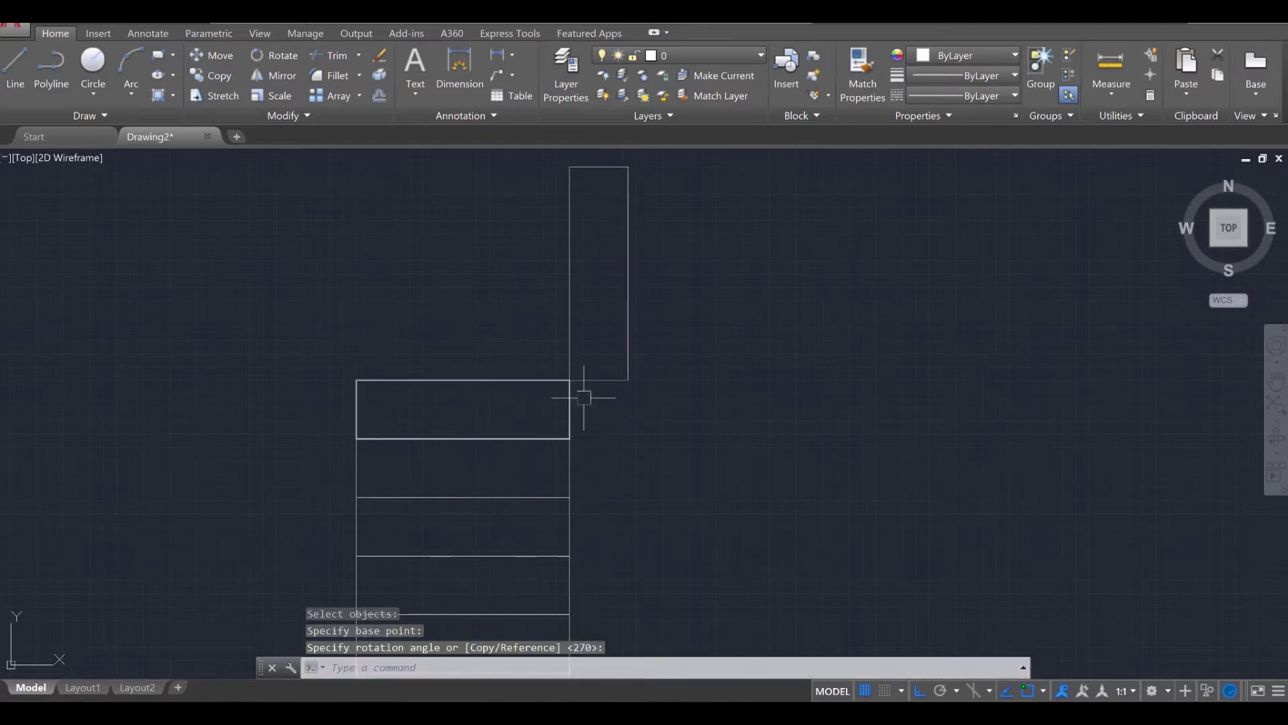
middle_drag(690, 391, 664, 402)
key(Escape)
key(Escape)
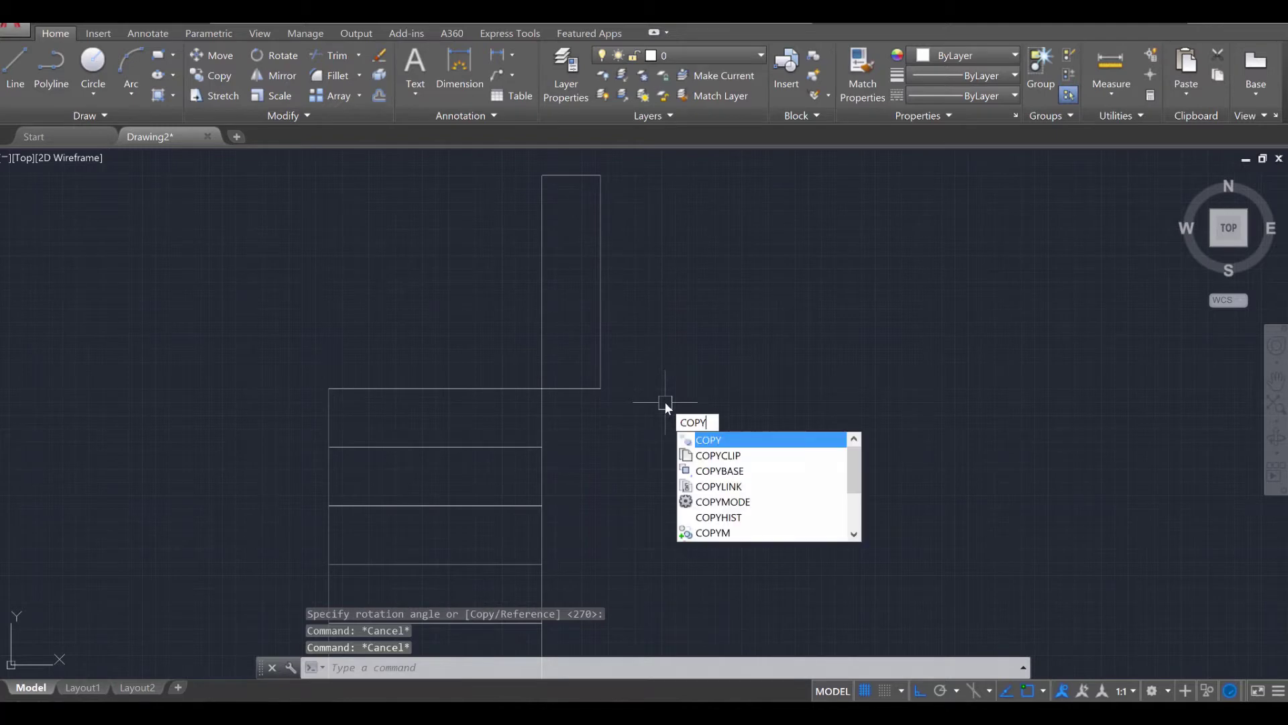
Copy the upright rectangle once, placed directly to its right from its bottom-left corner
key(Return)
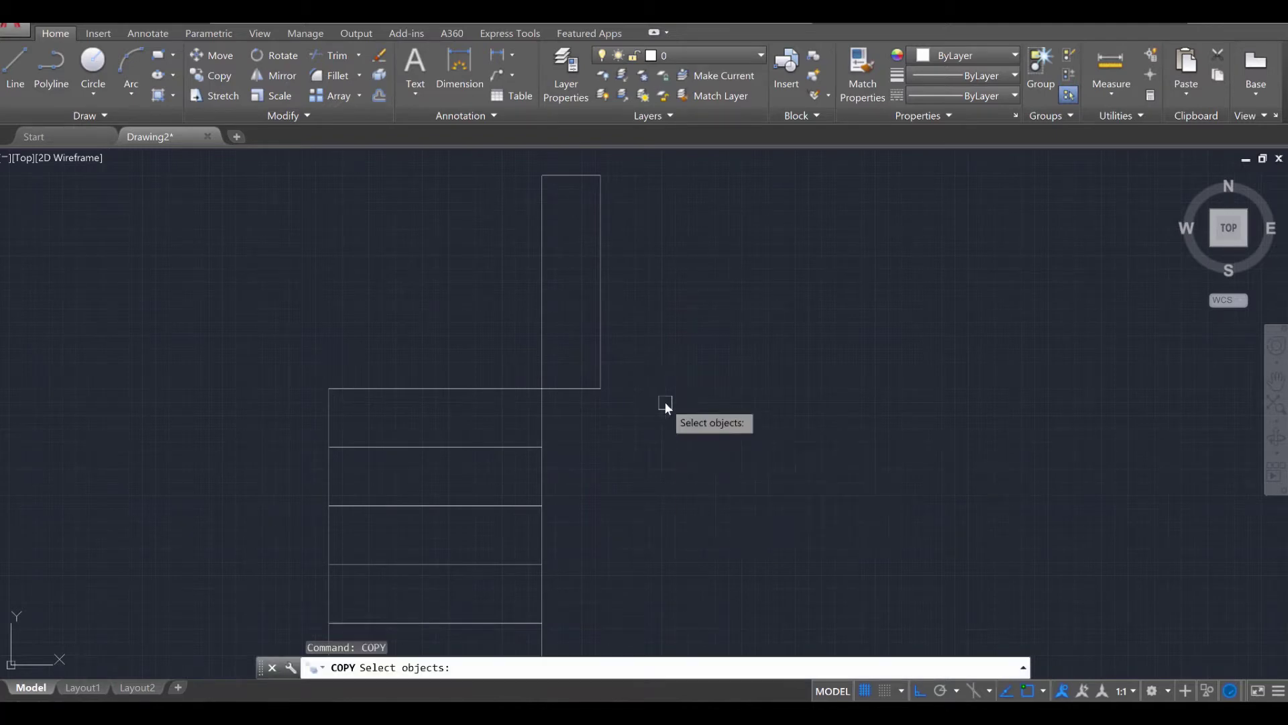
click(679, 449)
click(563, 341)
key(Return)
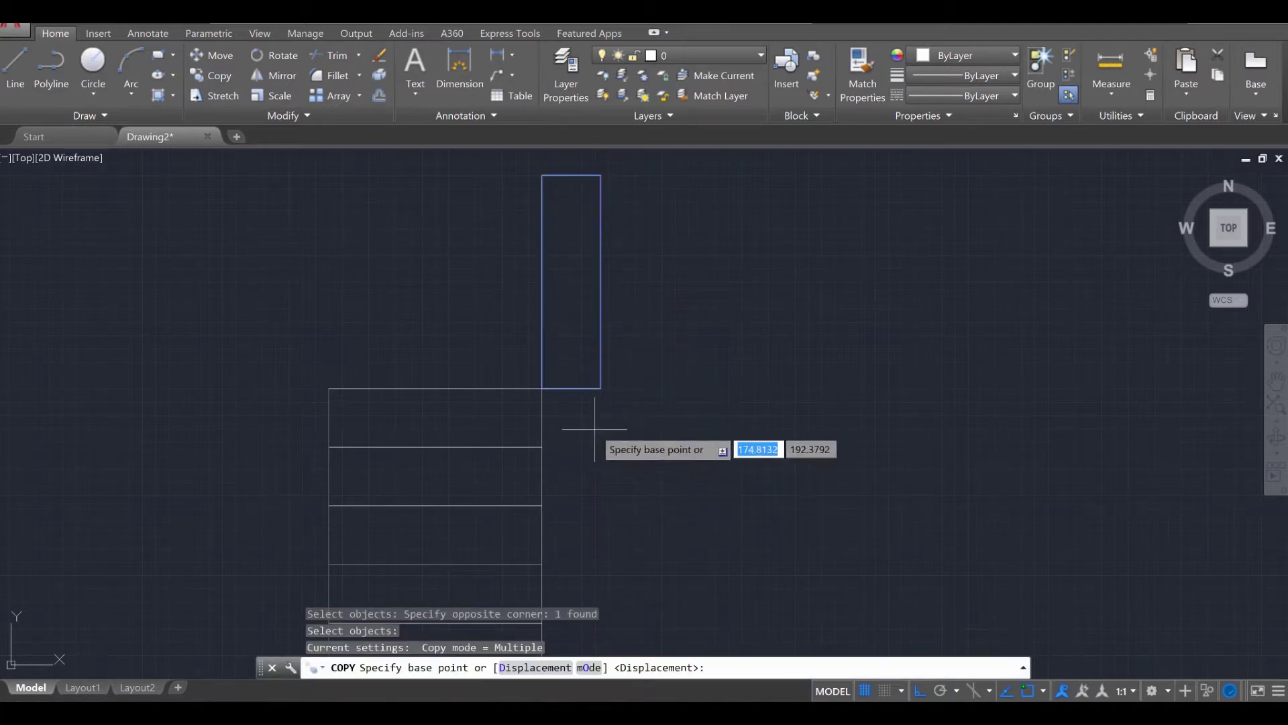
click(542, 388)
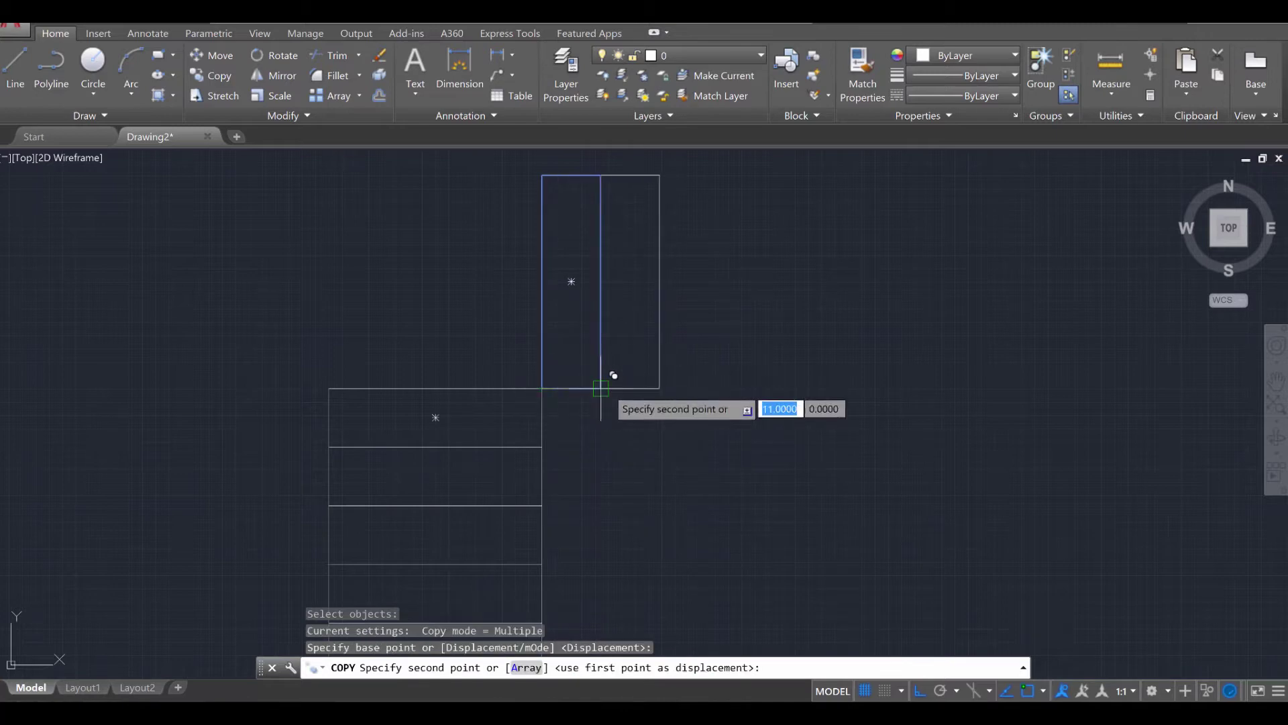
click(601, 385)
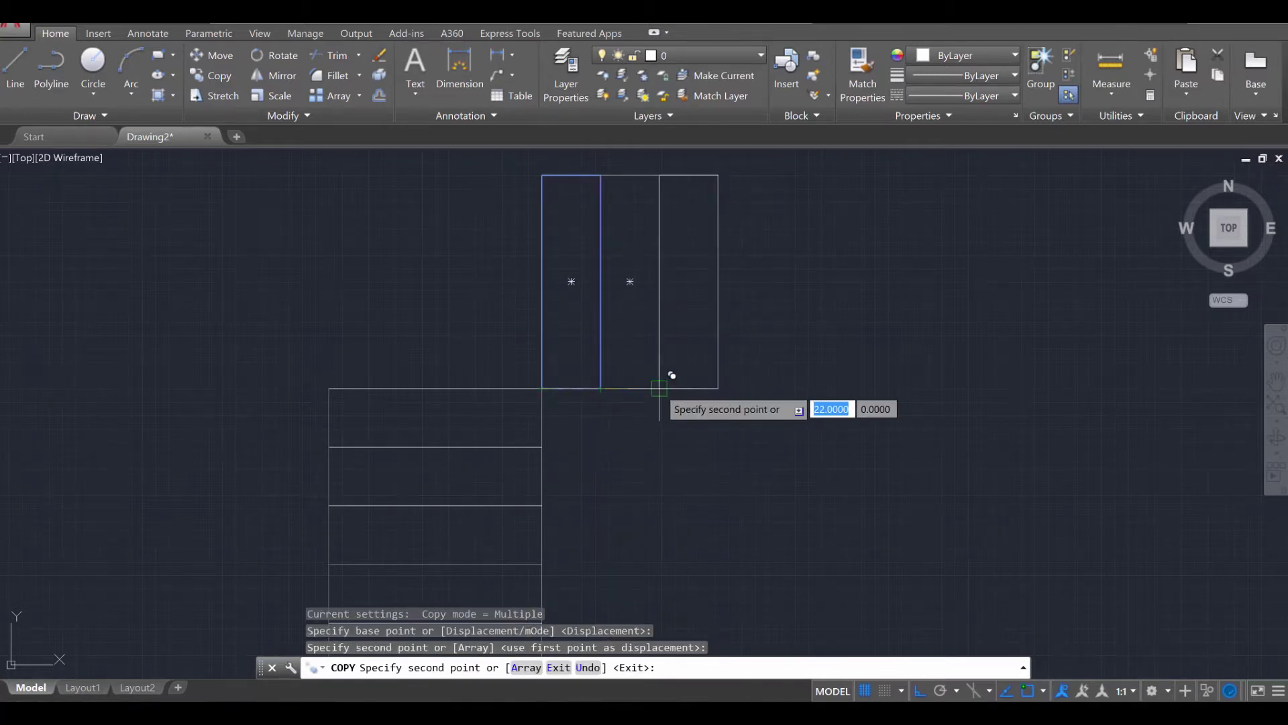
Place four more copies to the right, completing a row of six upright treads
click(659, 388)
click(717, 388)
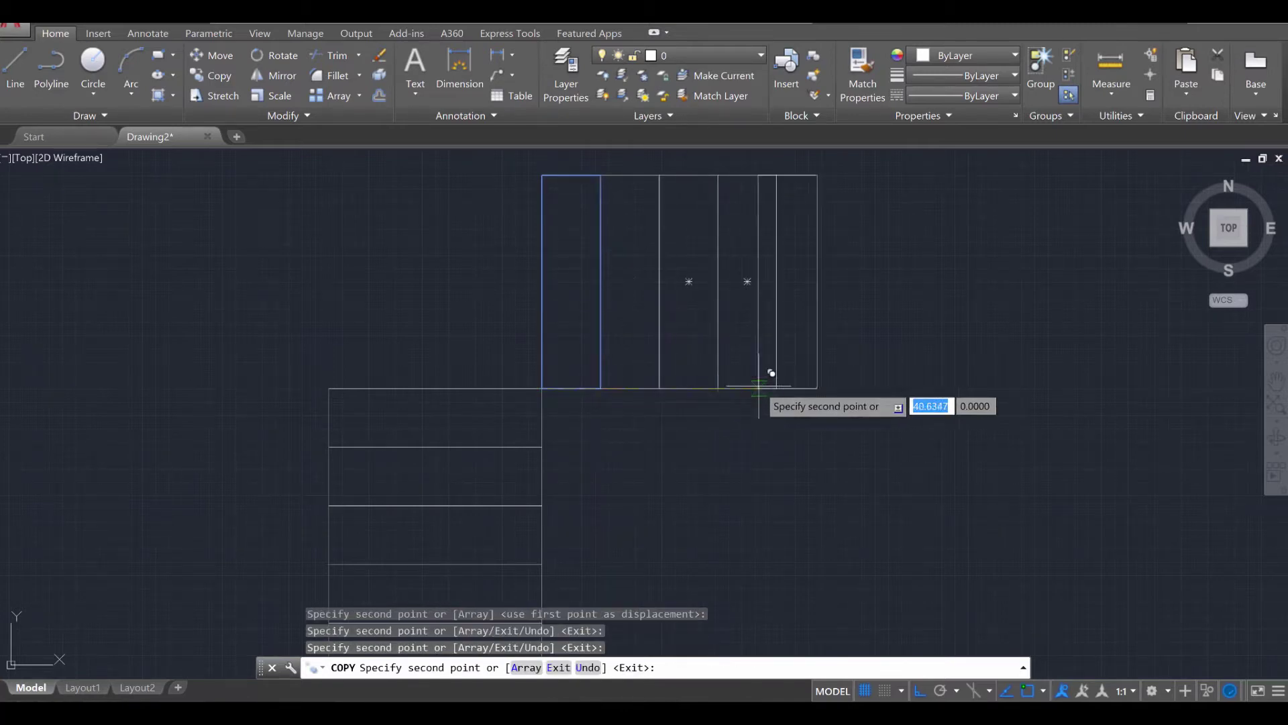
click(777, 387)
click(835, 388)
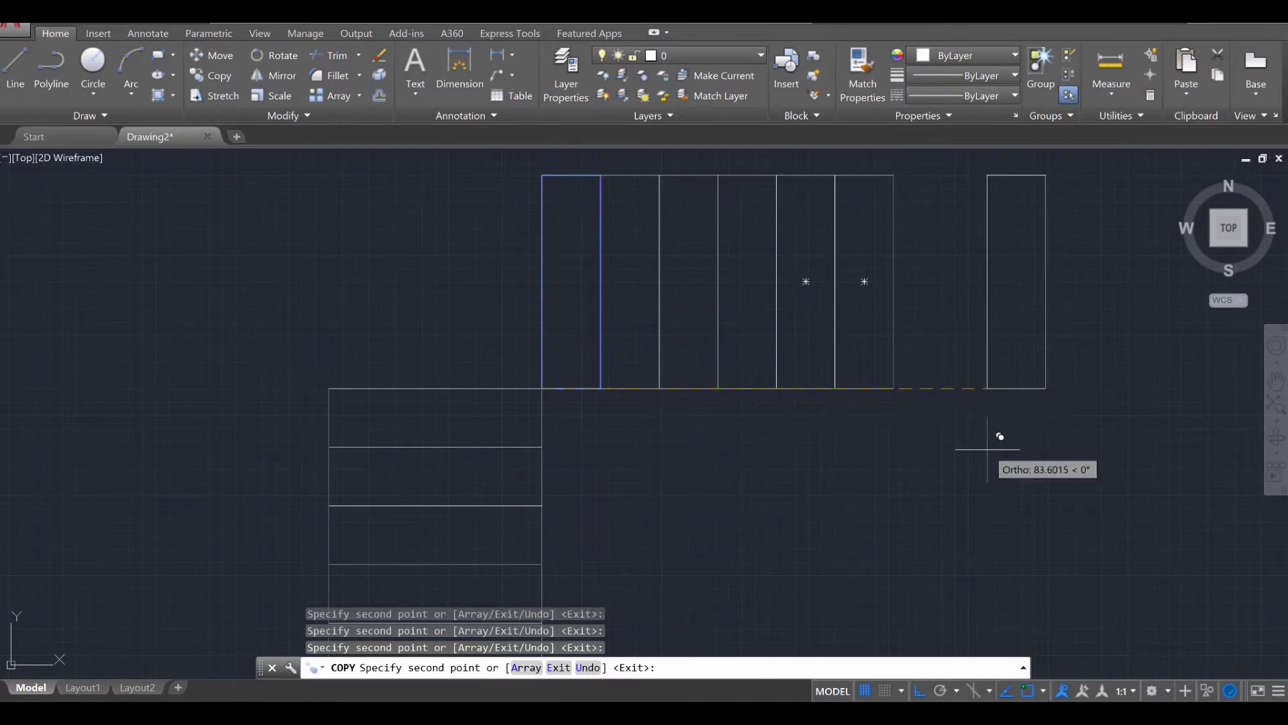
scroll(1000, 436, down, 2)
middle_drag(932, 426, 843, 322)
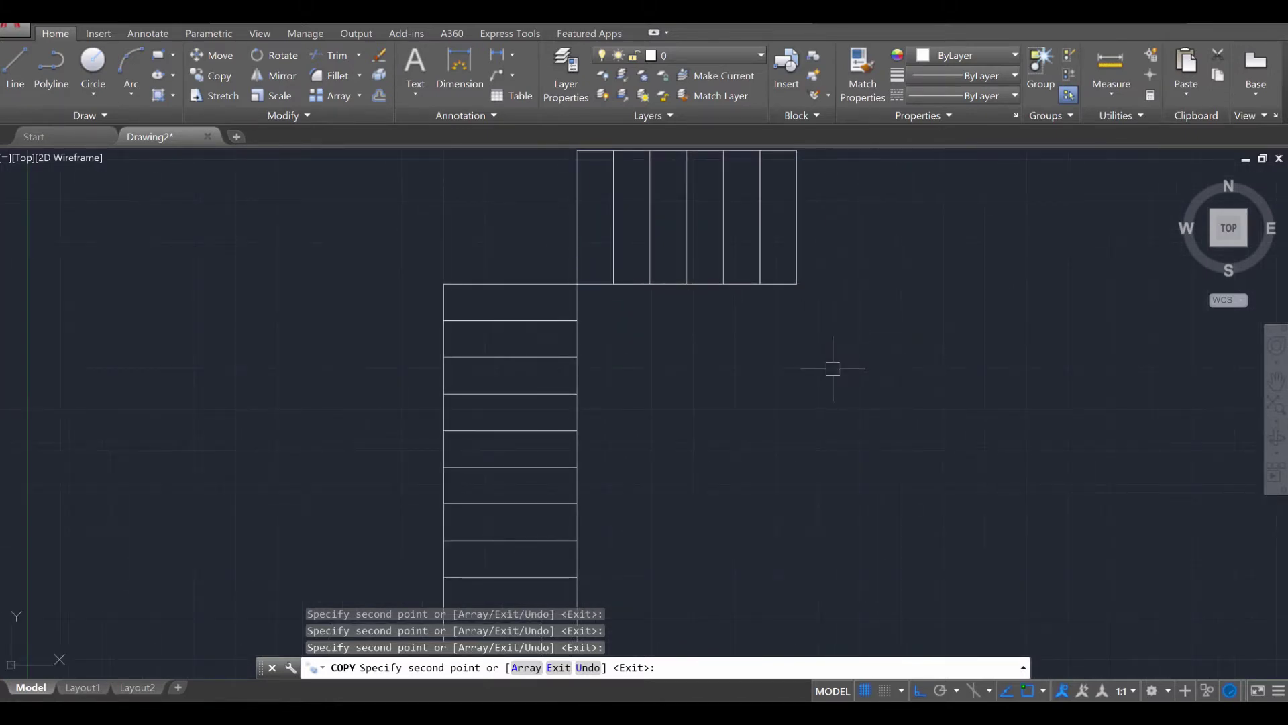
key(Escape)
scroll(834, 316, down, 2)
Copy the left tread column from its top-left corner to the right end of the six-tread row
click(673, 508)
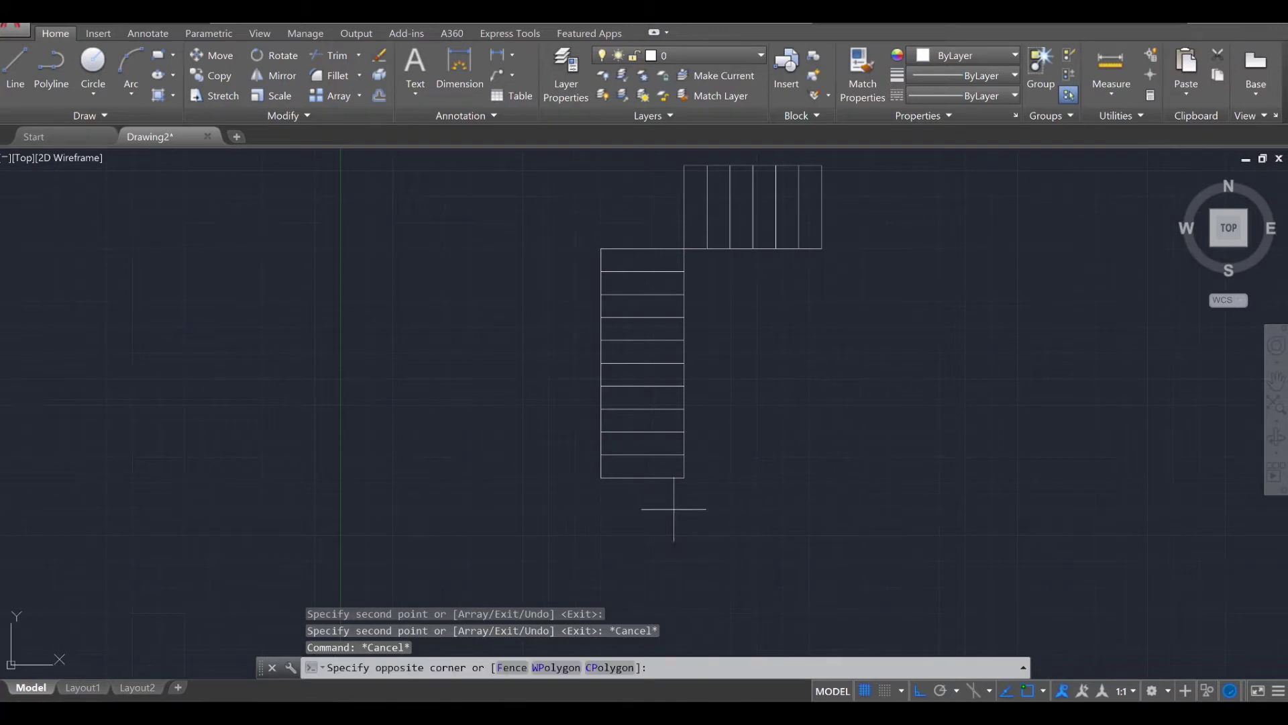
click(562, 230)
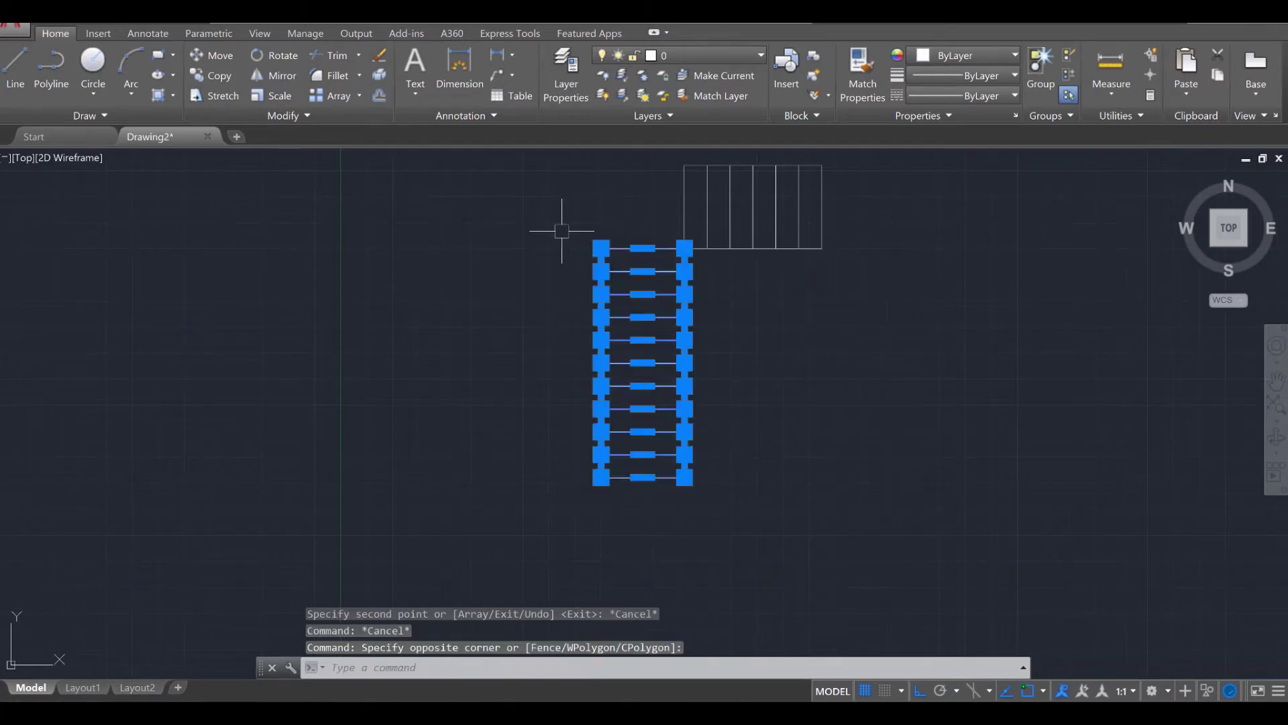
text(COPY)
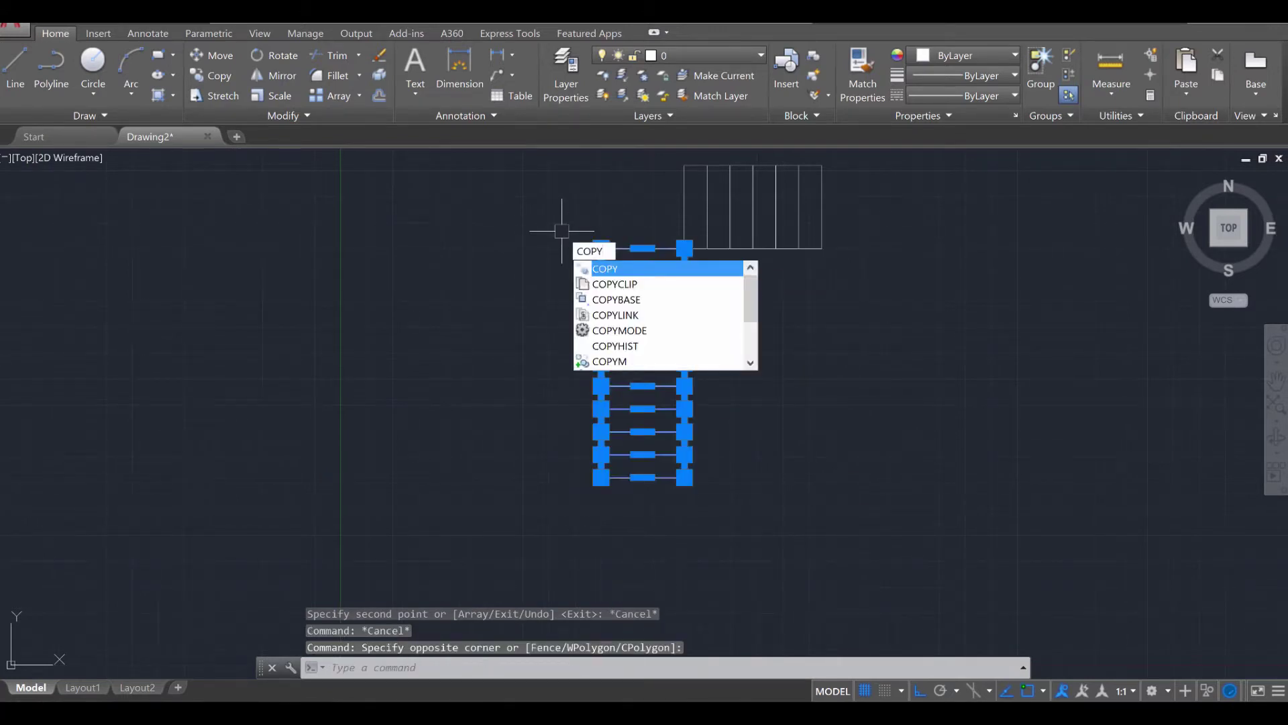
key(Return)
scroll(562, 230, up, 2)
click(622, 262)
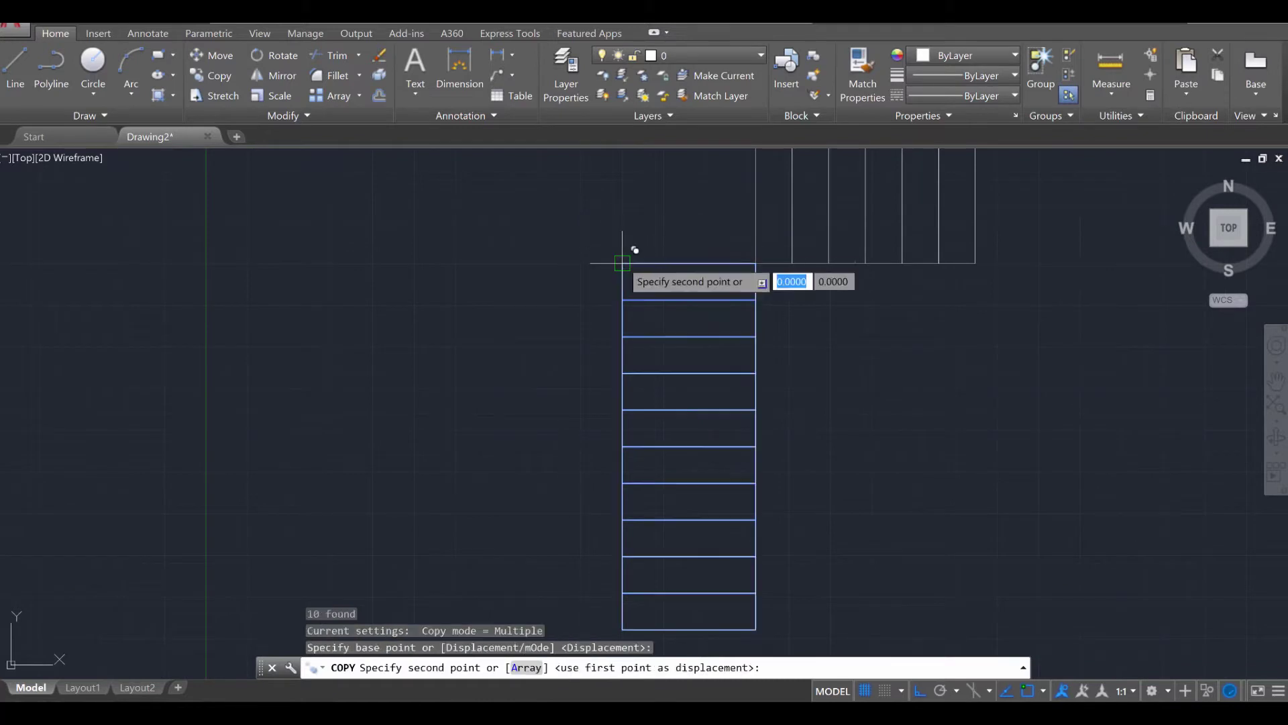
click(976, 263)
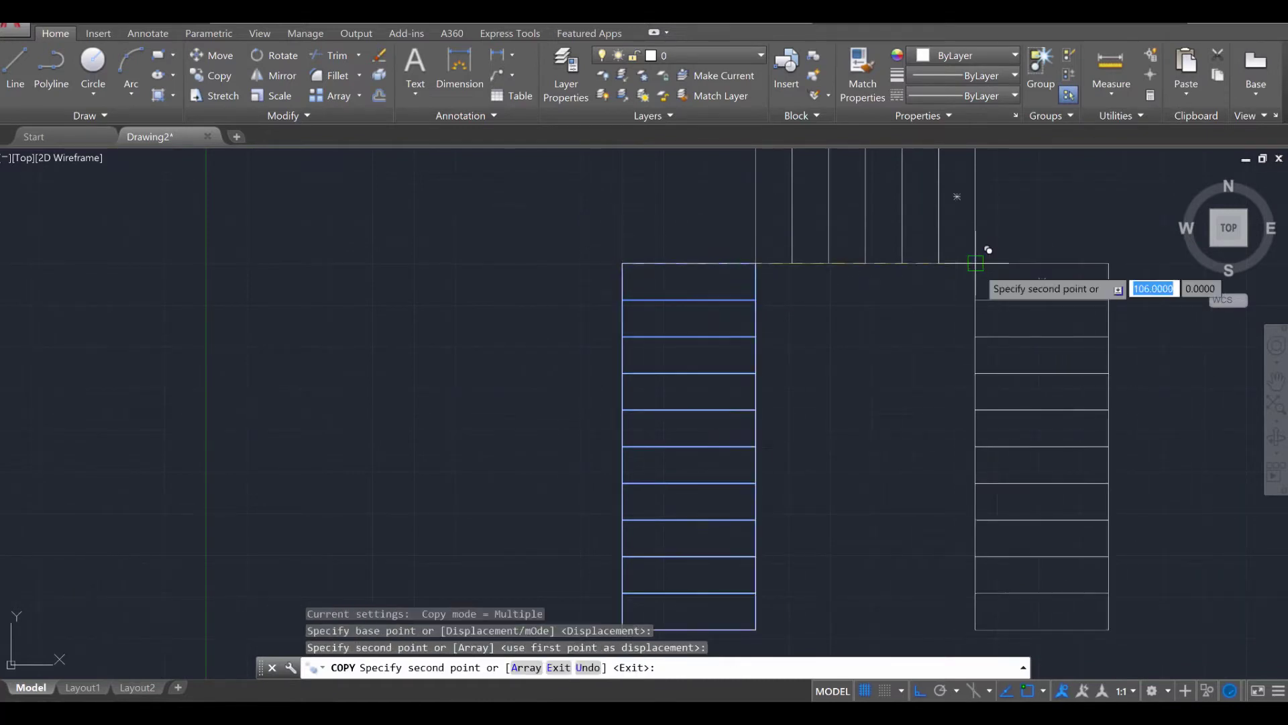
mouse_move(955, 360)
middle_down()
mouse_move(828, 365)
mouse_move(817, 325)
mouse_move(801, 352)
middle_up()
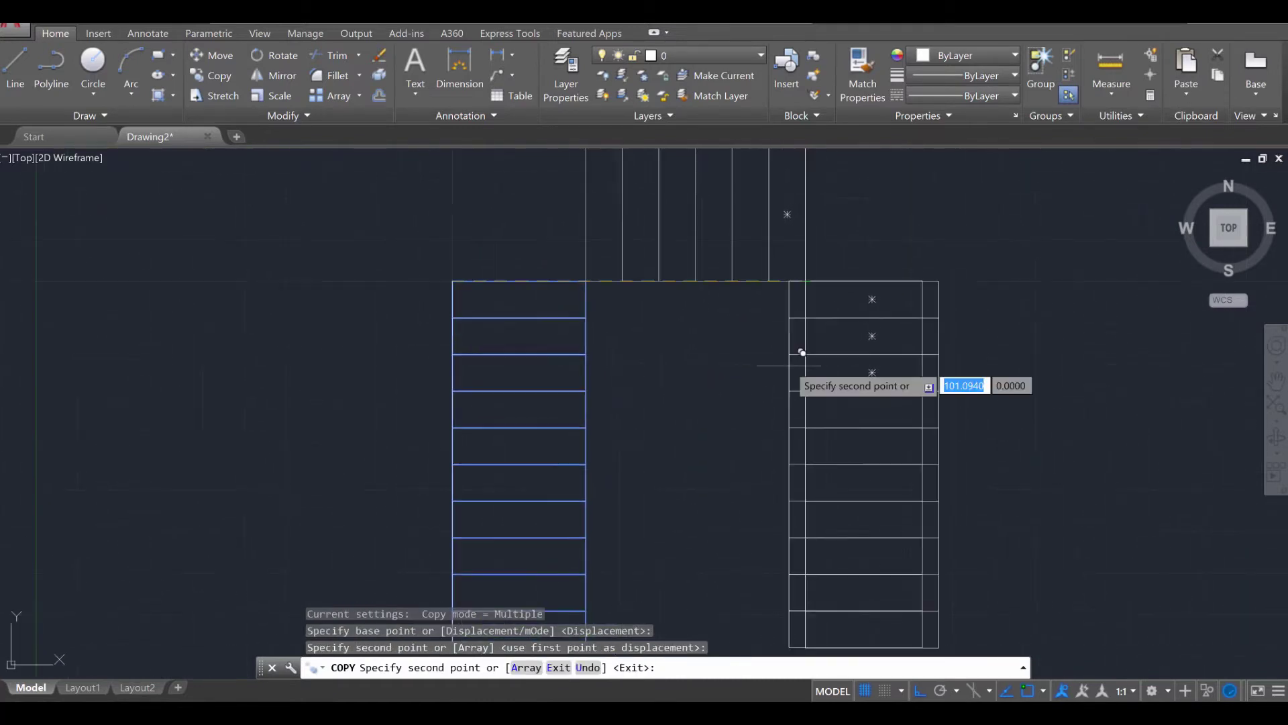
scroll(801, 353, down, 3)
key(Escape)
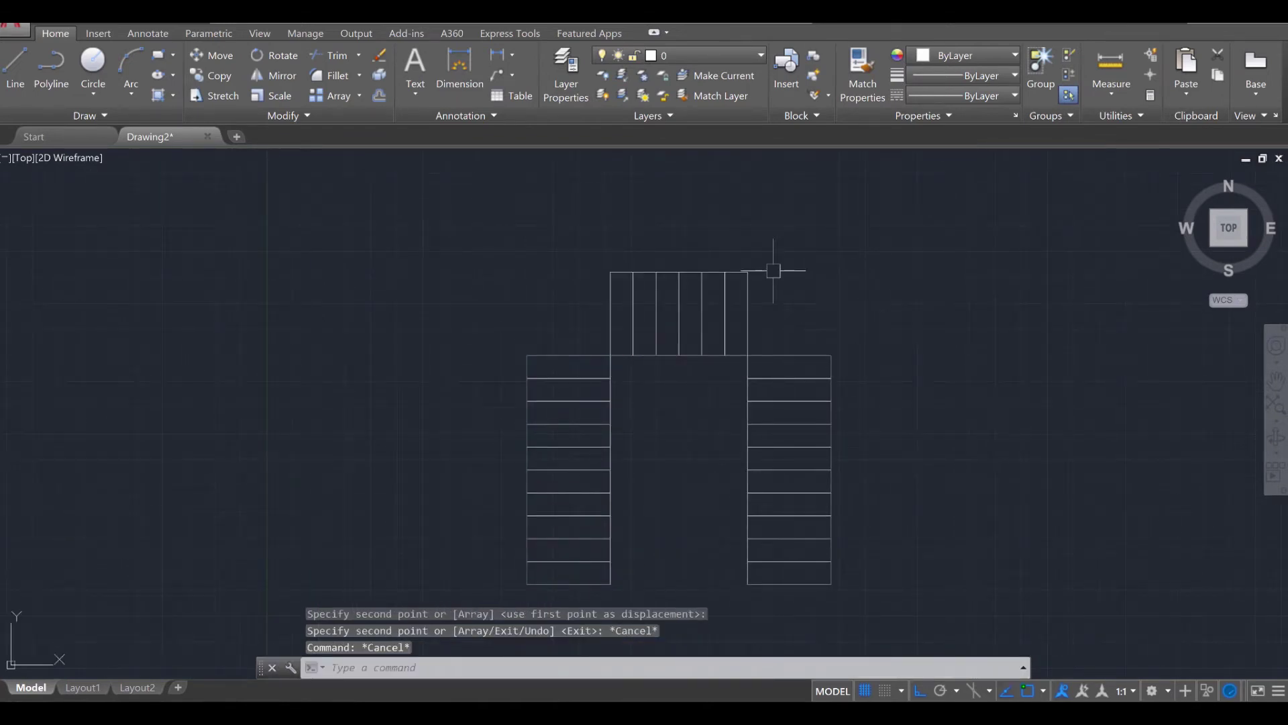
Draw a square landing rectangle at the top-right corner of the stair plan
text(REC)
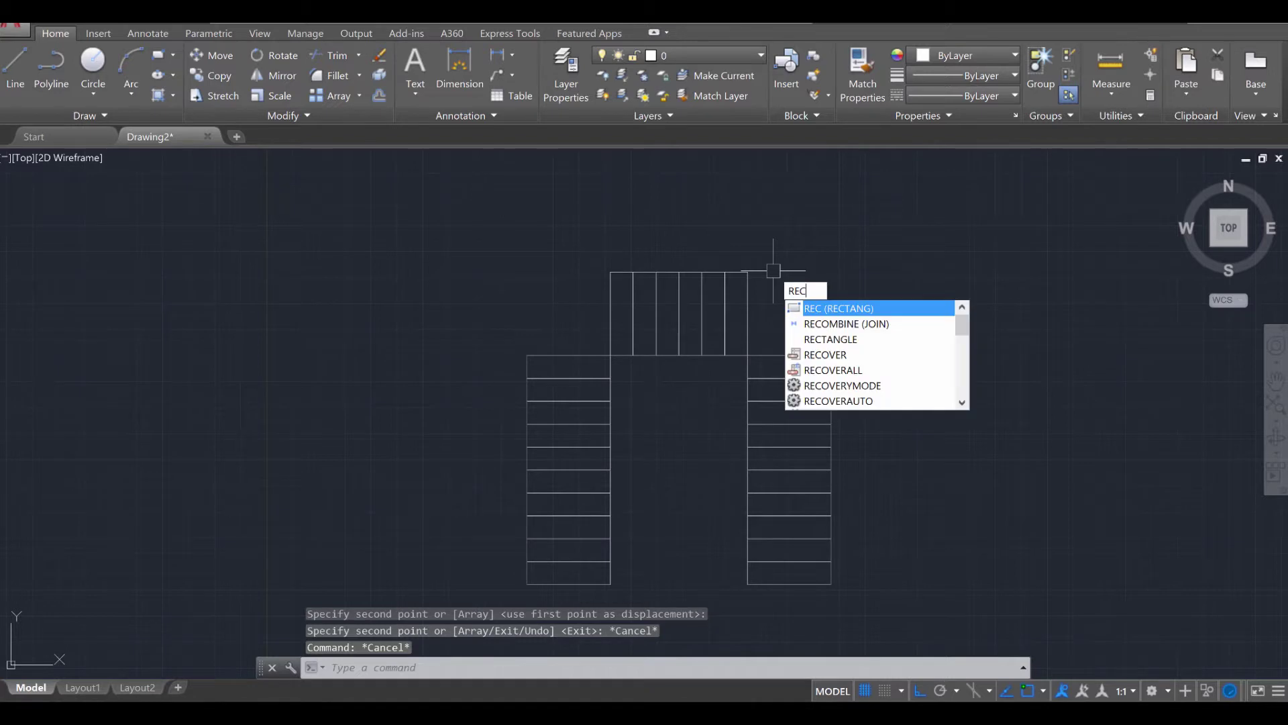
key(Return)
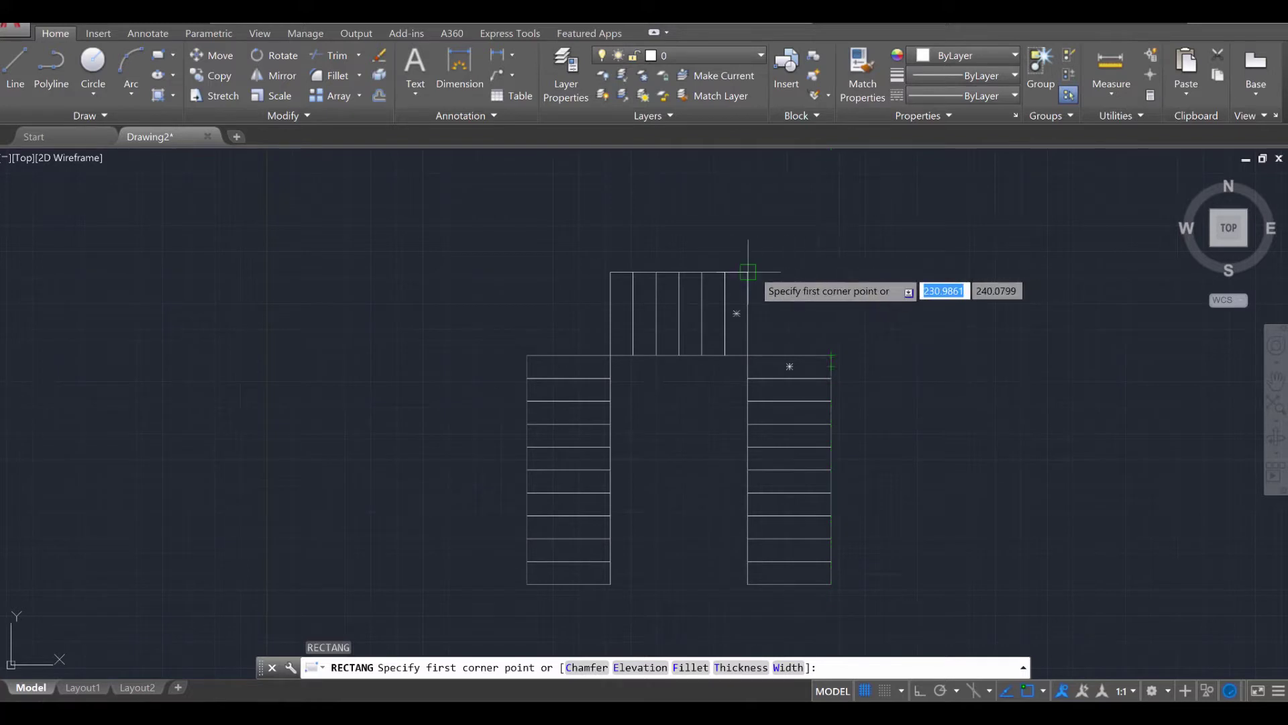
click(832, 271)
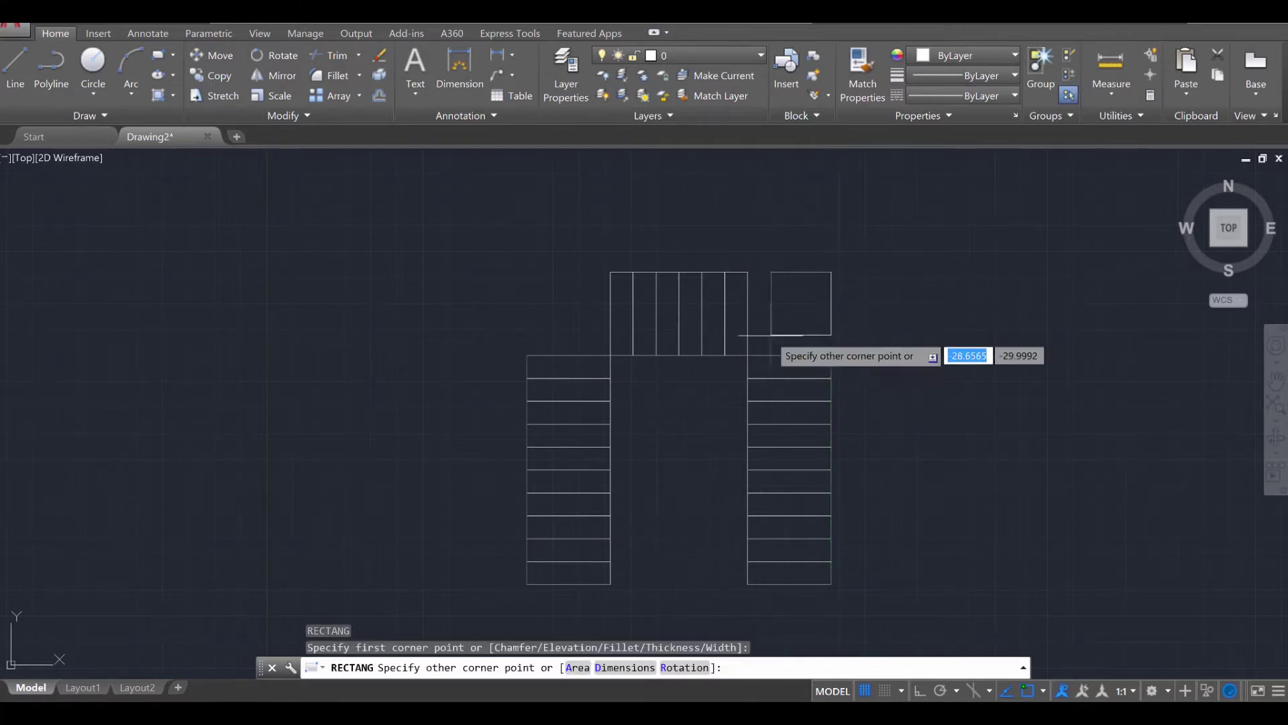
click(749, 356)
scroll(798, 357, up, 4)
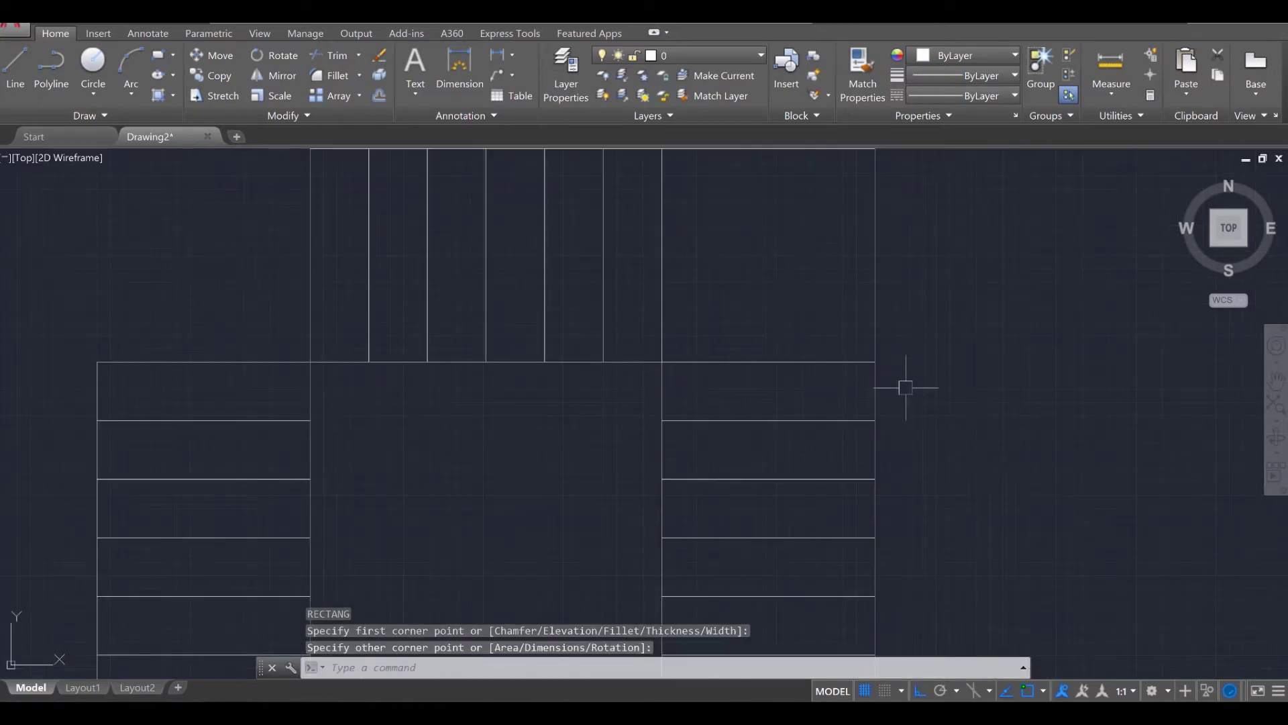
scroll(614, 370, down, 4)
scroll(707, 408, up, 2)
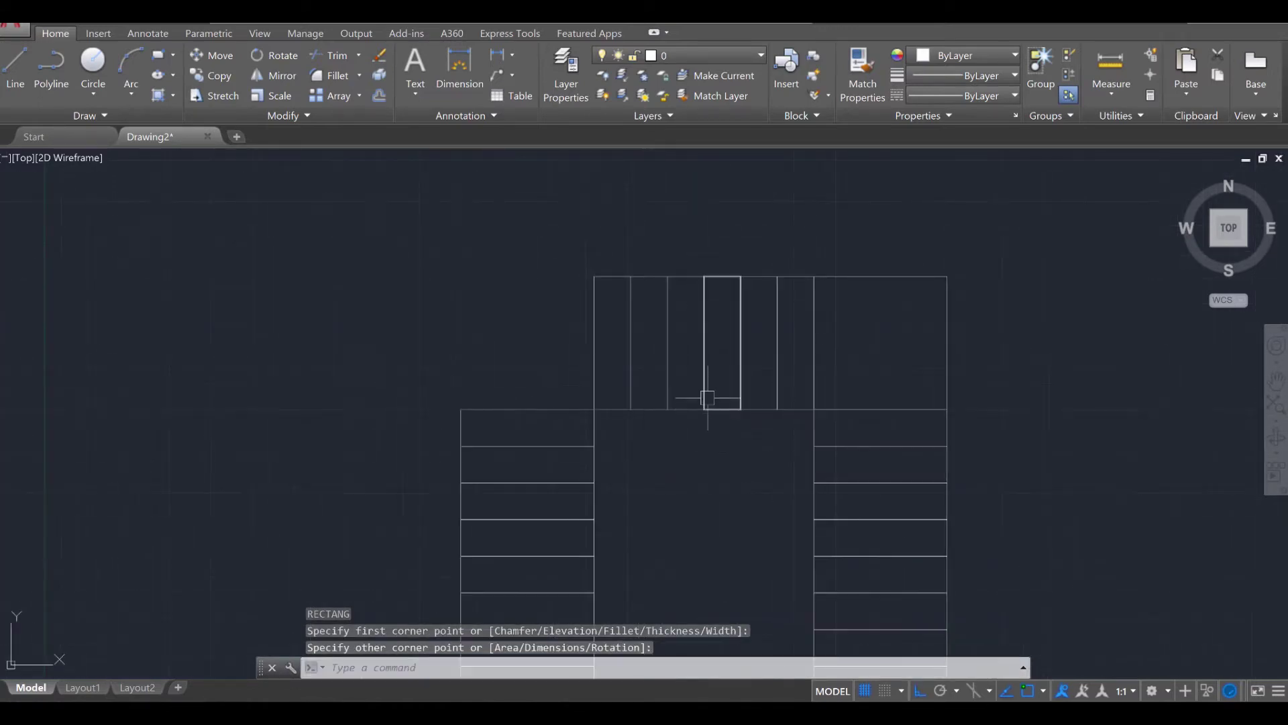
key(Escape)
key(Escape)
key(Escape)
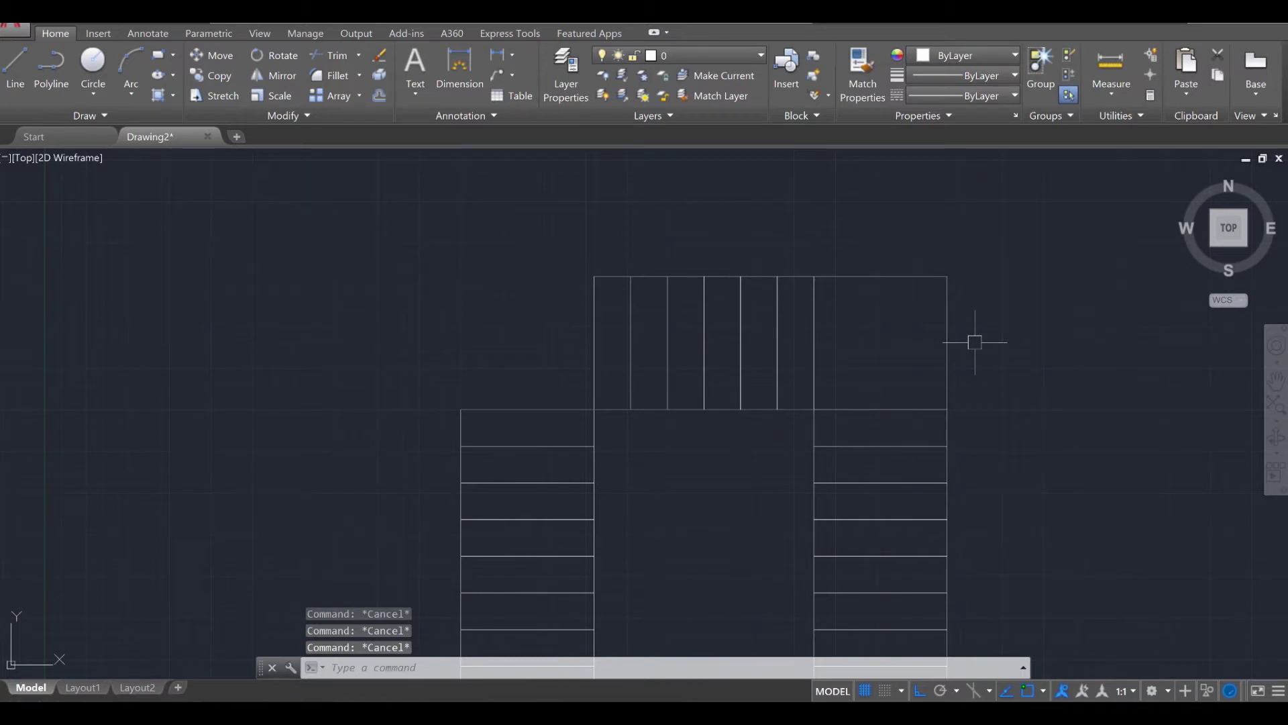
Mirror the landing square about the top flight's vertical centre line, keeping the original
text(MIRROR)
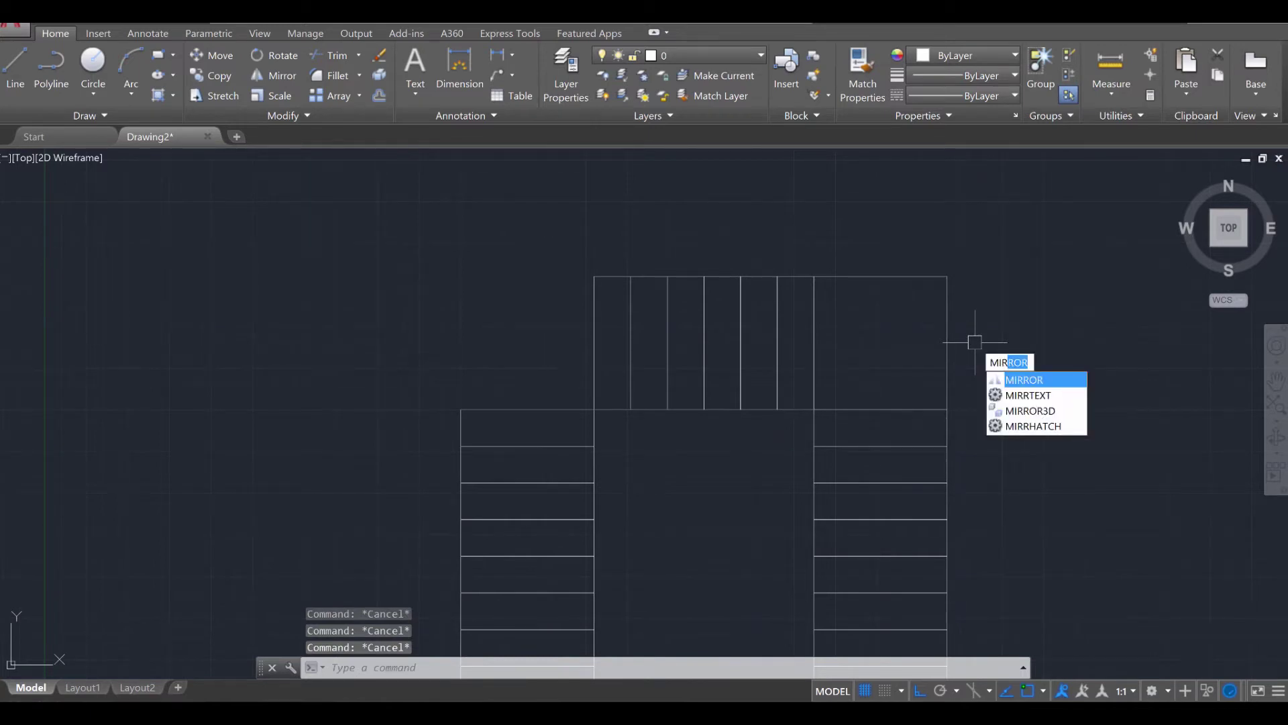
key(Return)
click(946, 307)
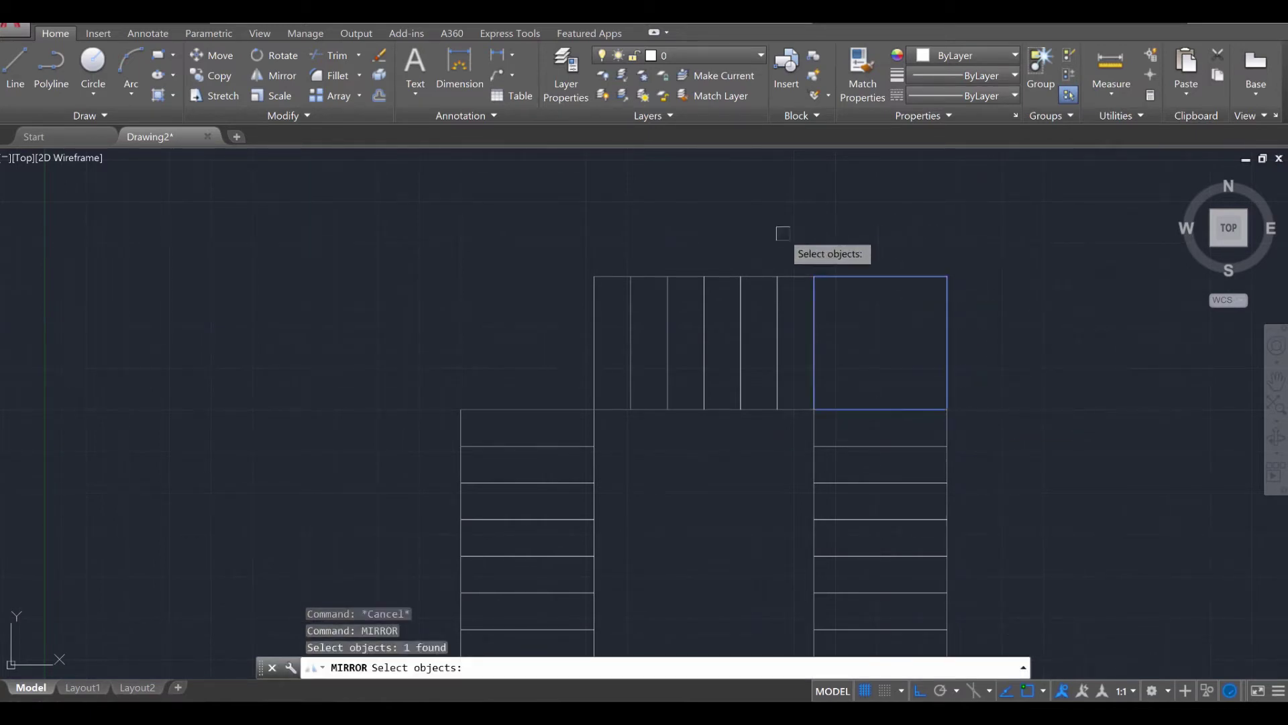
key(Return)
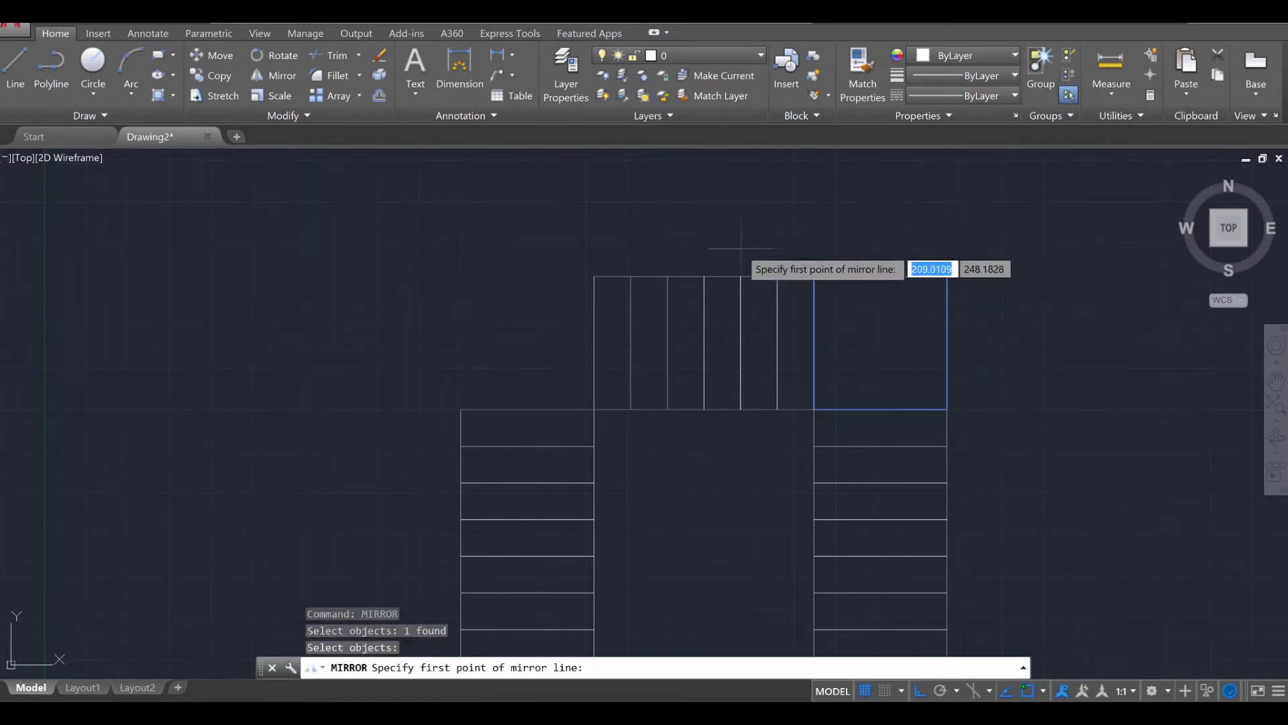
click(704, 276)
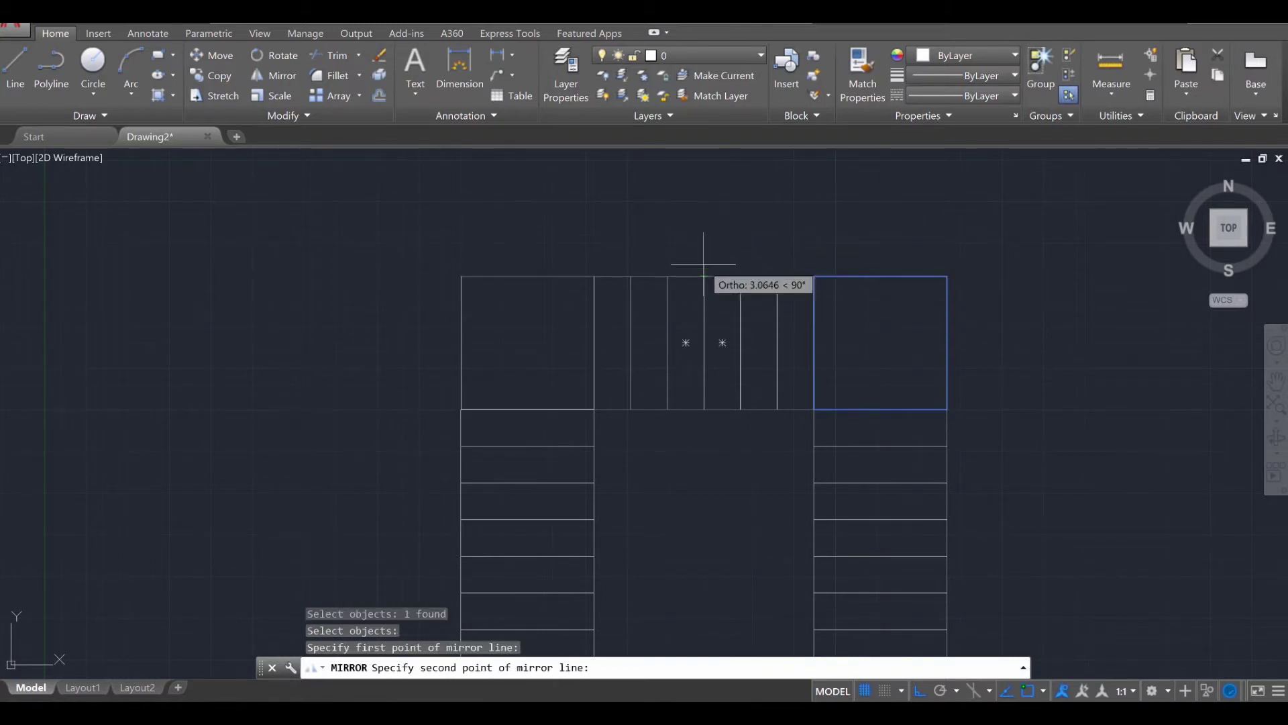
click(703, 195)
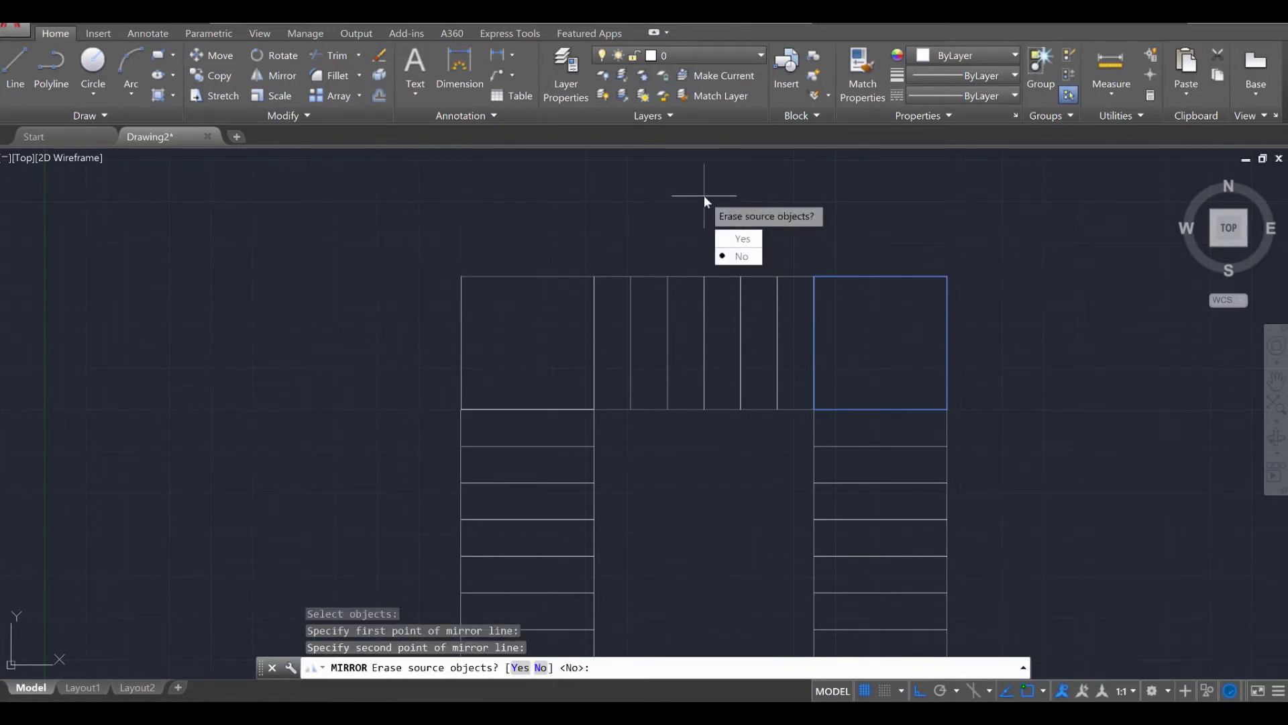
click(738, 256)
Orbit the U-shaped stair outline into an isometric 3D view and zoom in
scroll(706, 202, down, 2)
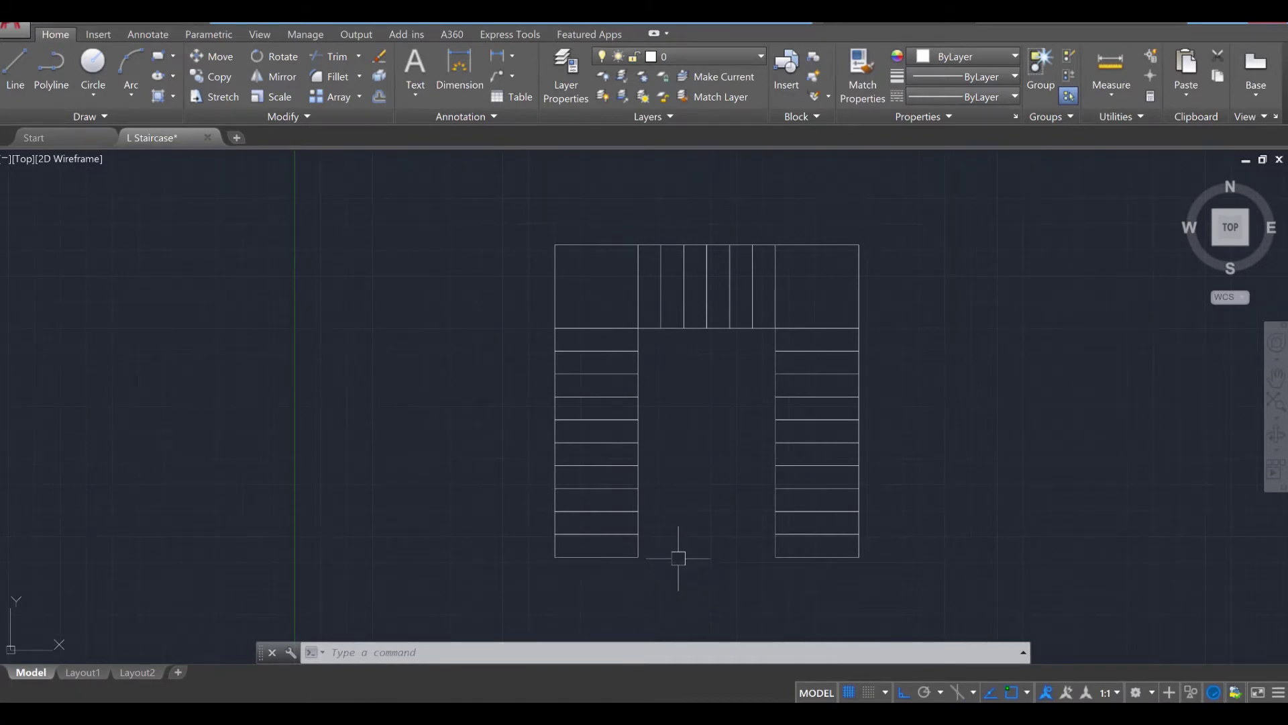
shift+middle_drag(678, 558, 707, 400)
shift+middle_drag(680, 555, 761, 437)
scroll(757, 446, up, 2)
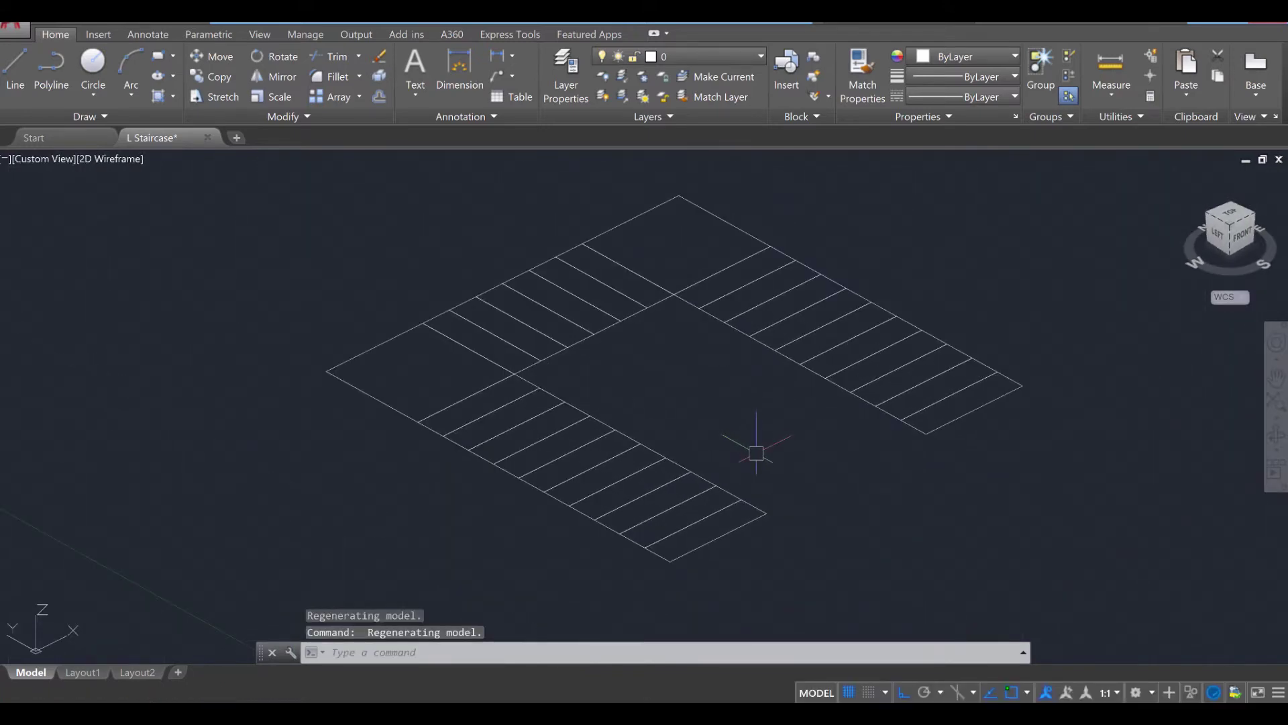
Extrude the first two step rectangles to heights 7 and 14
text(EX)
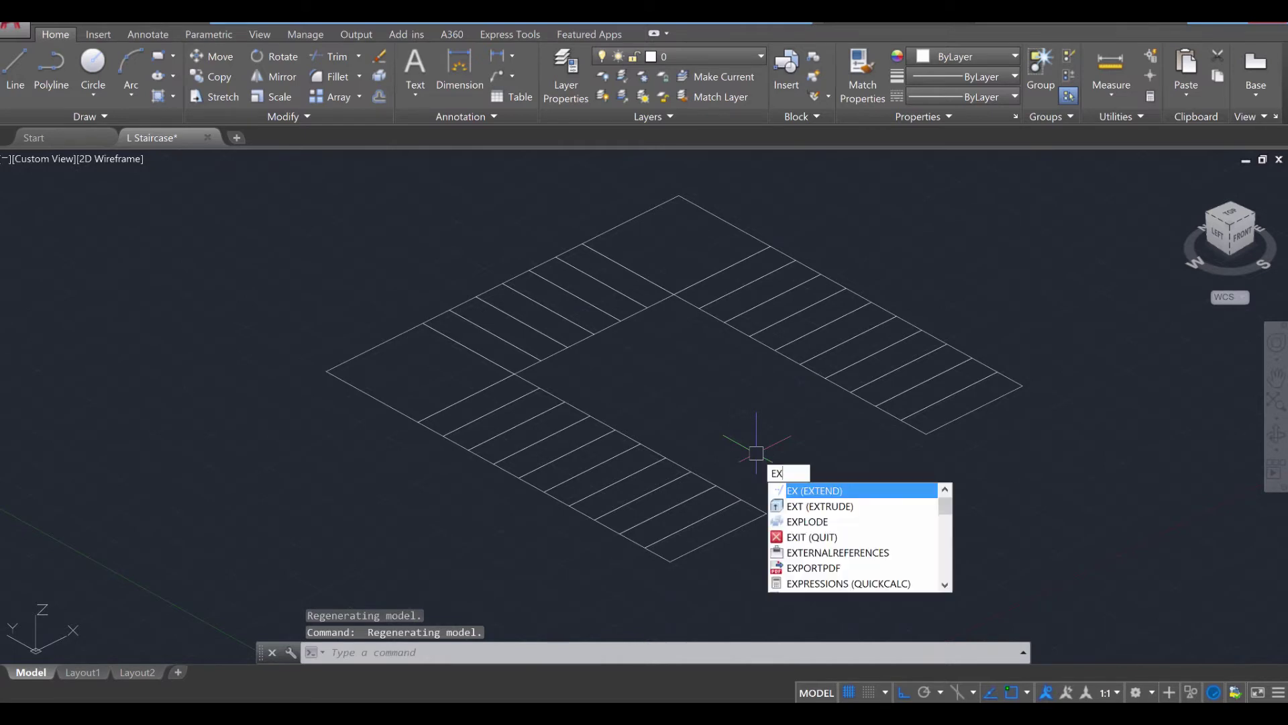
text(T)
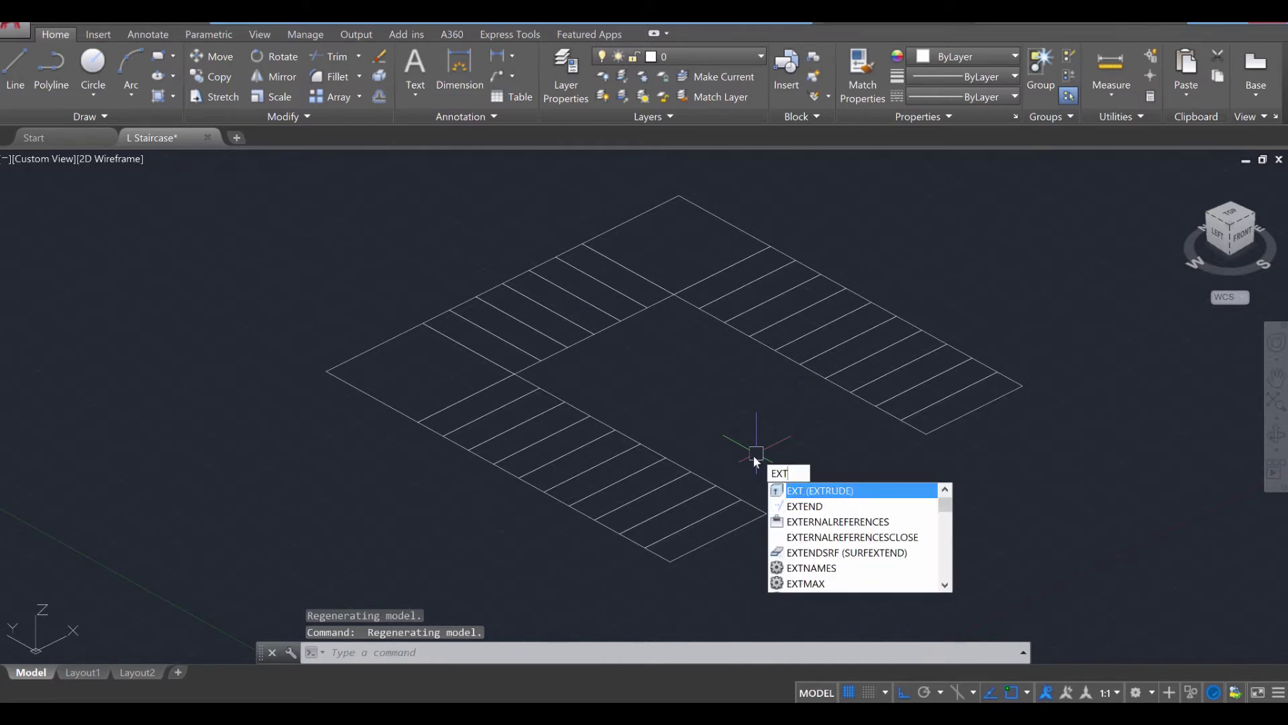
key(Return)
click(747, 512)
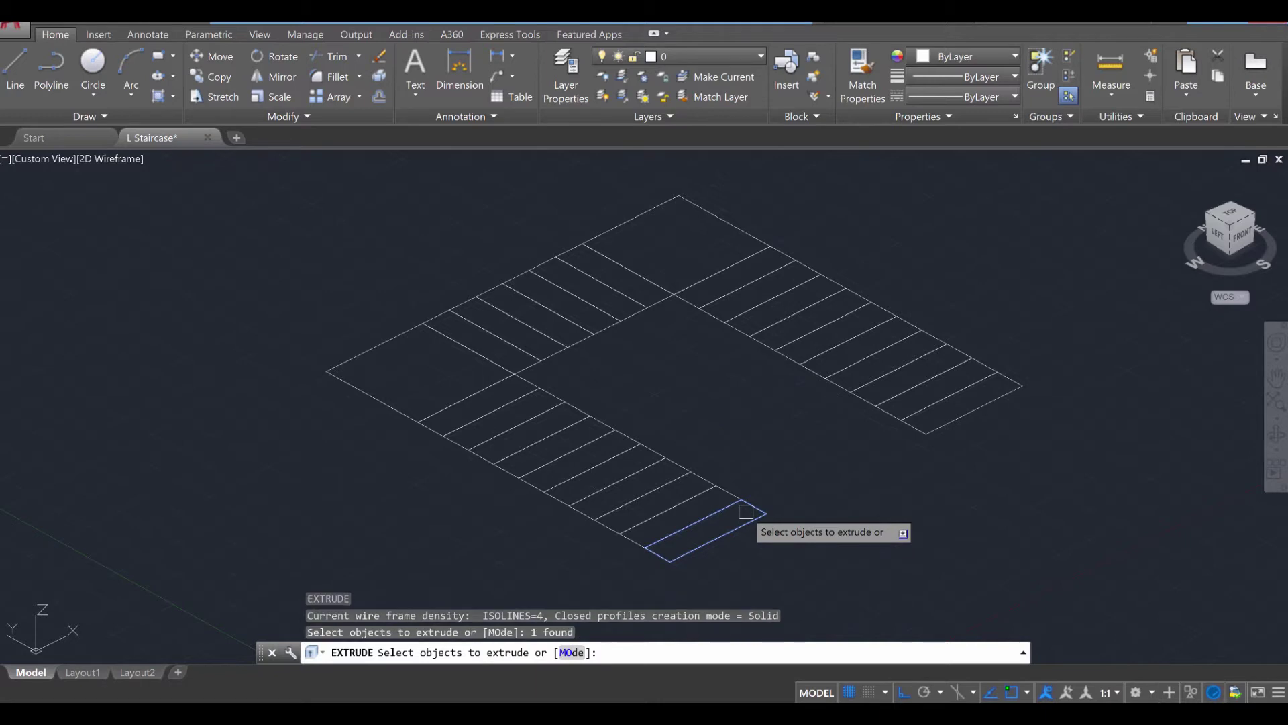
key(Return)
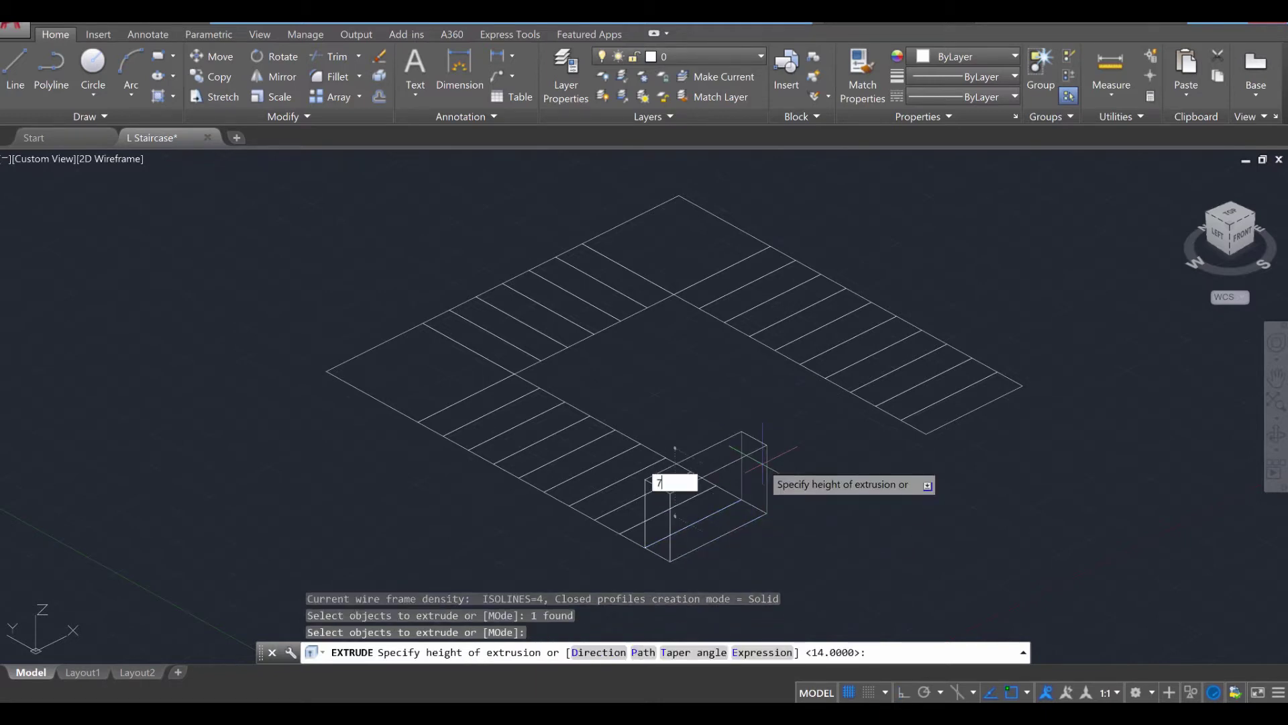
key(Return)
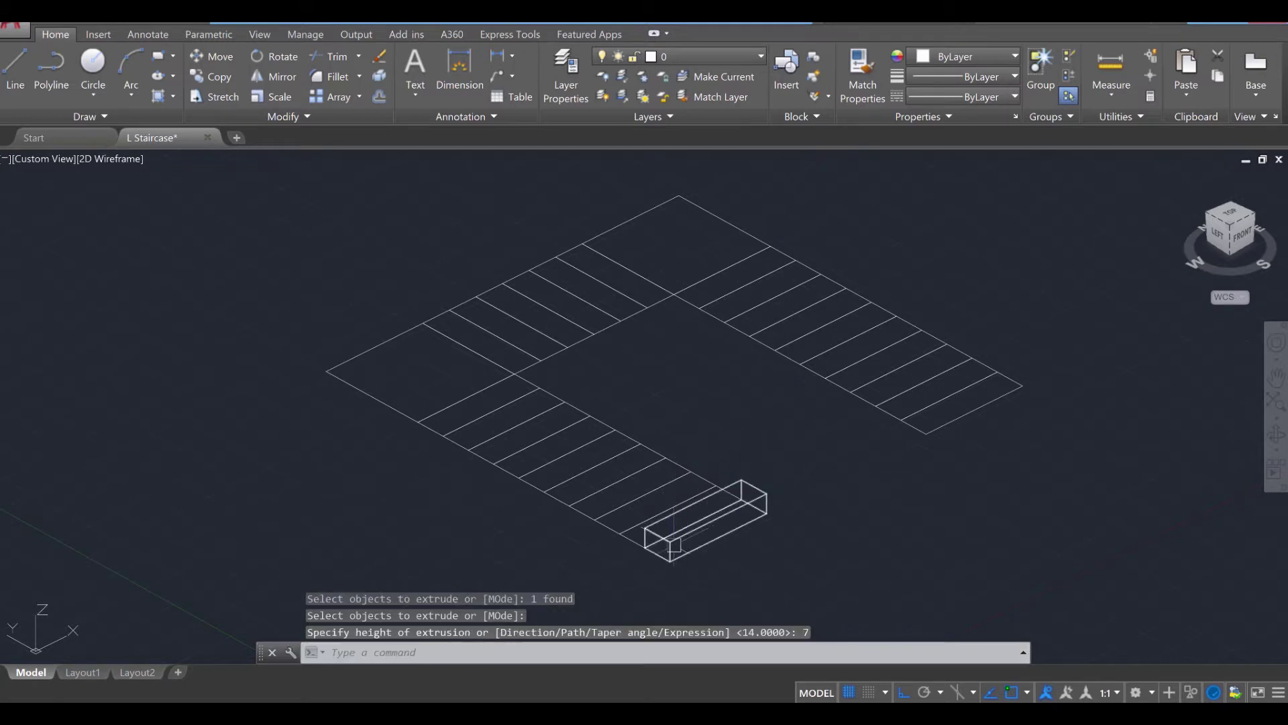
click(634, 535)
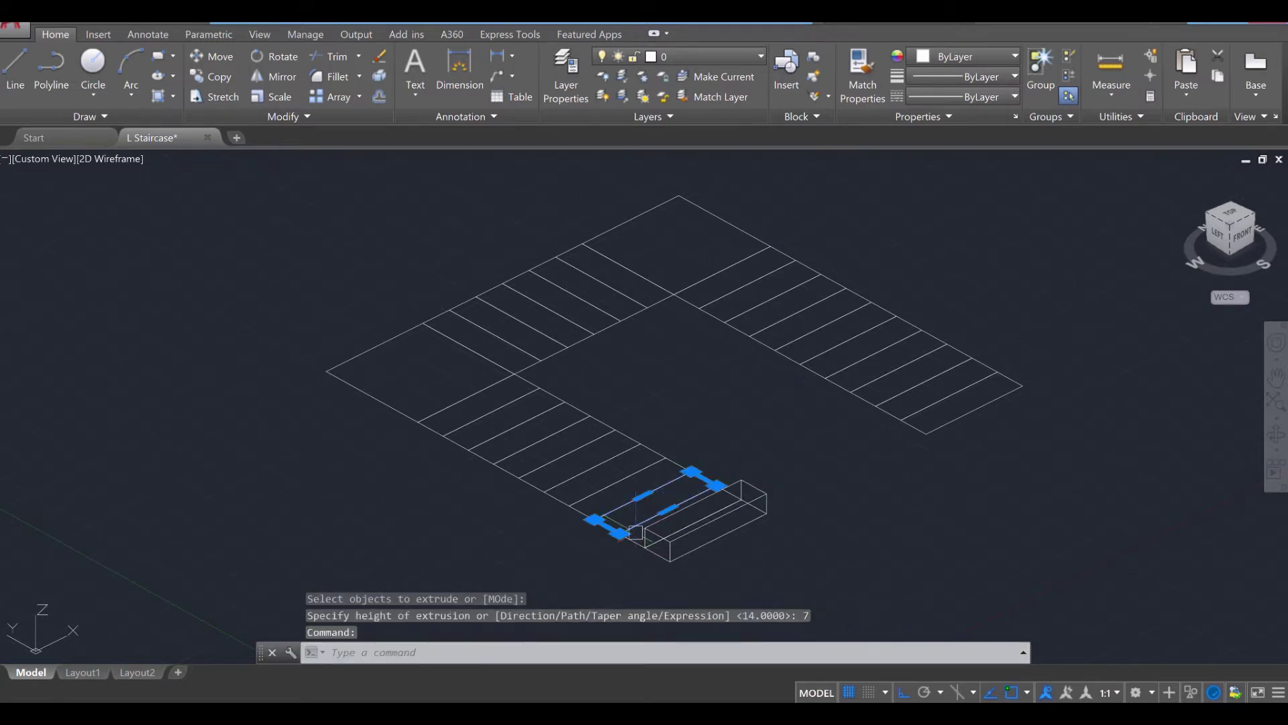
key(Return)
key(Escape)
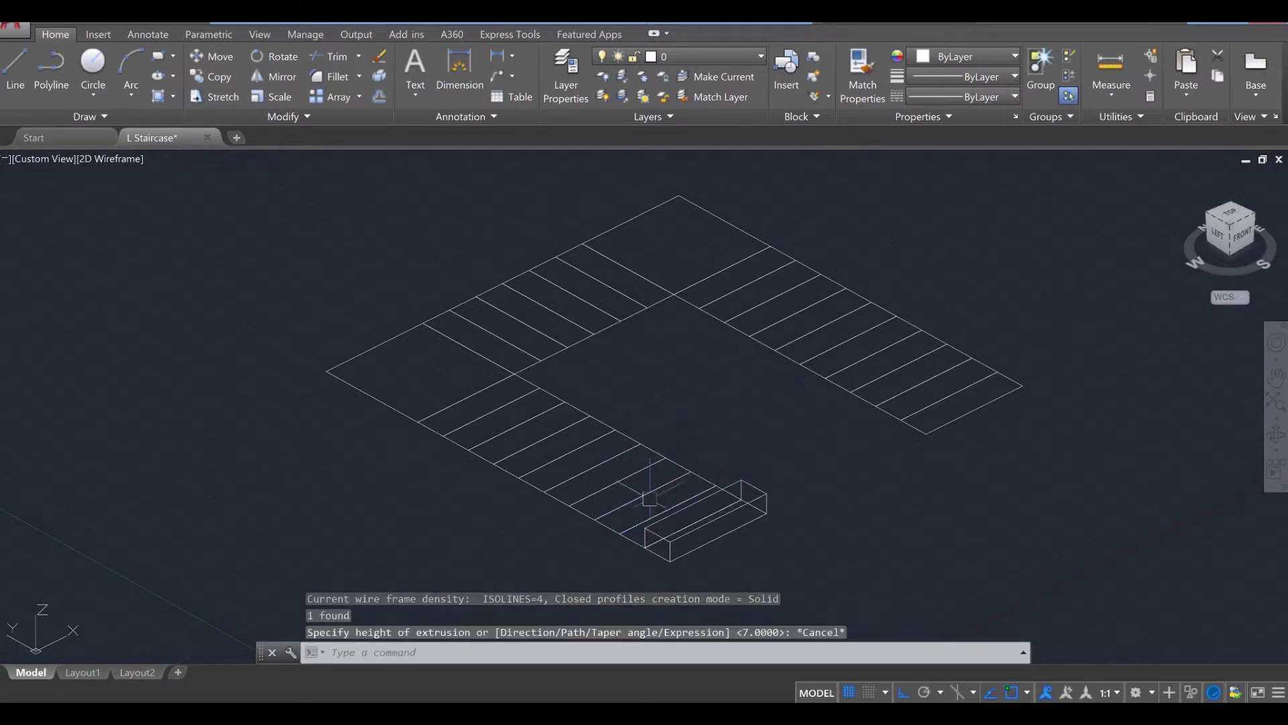
click(634, 534)
key(Return)
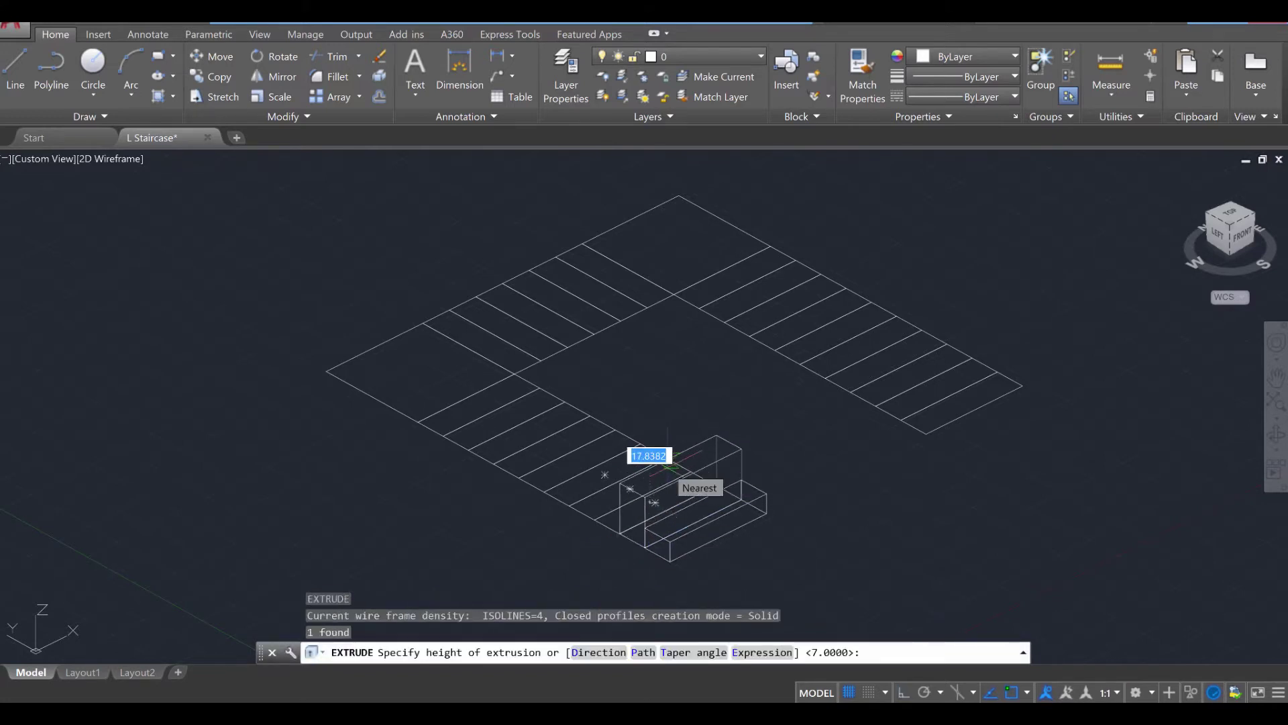
text(14)
key(Return)
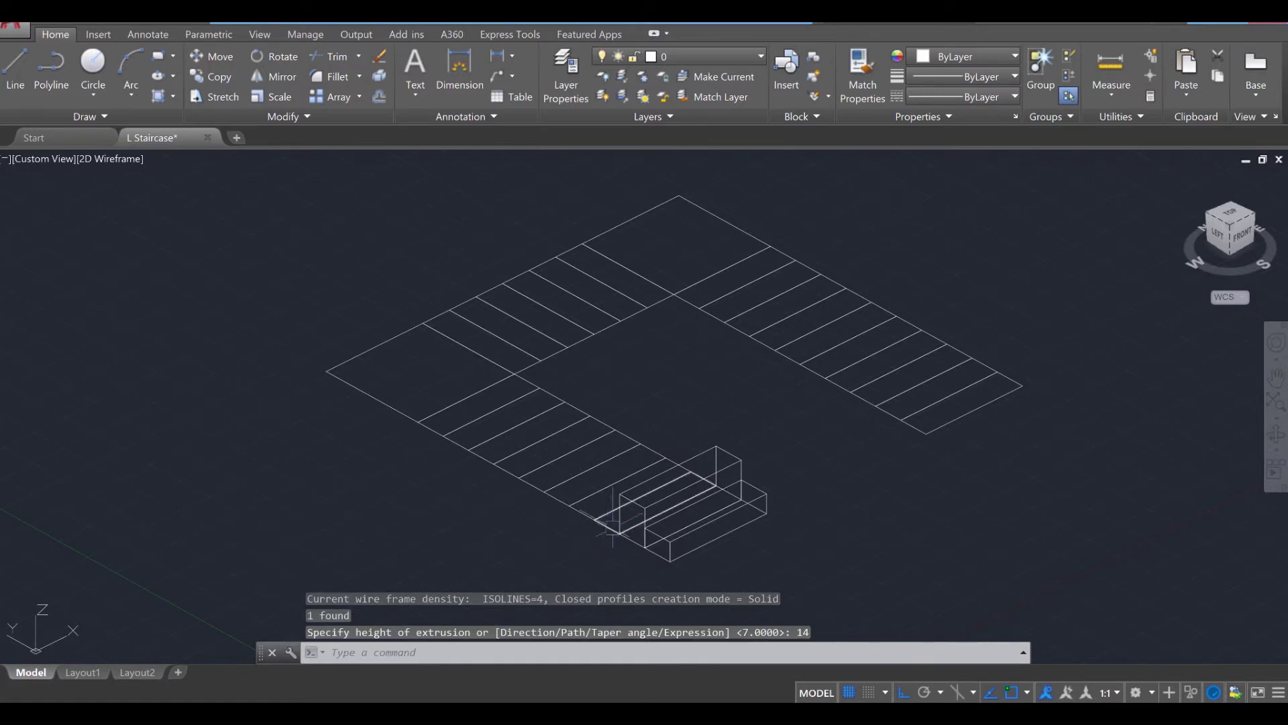
Extrude the remaining step rectangles to heights 21, 28, 35 and 42
click(610, 525)
key(Return)
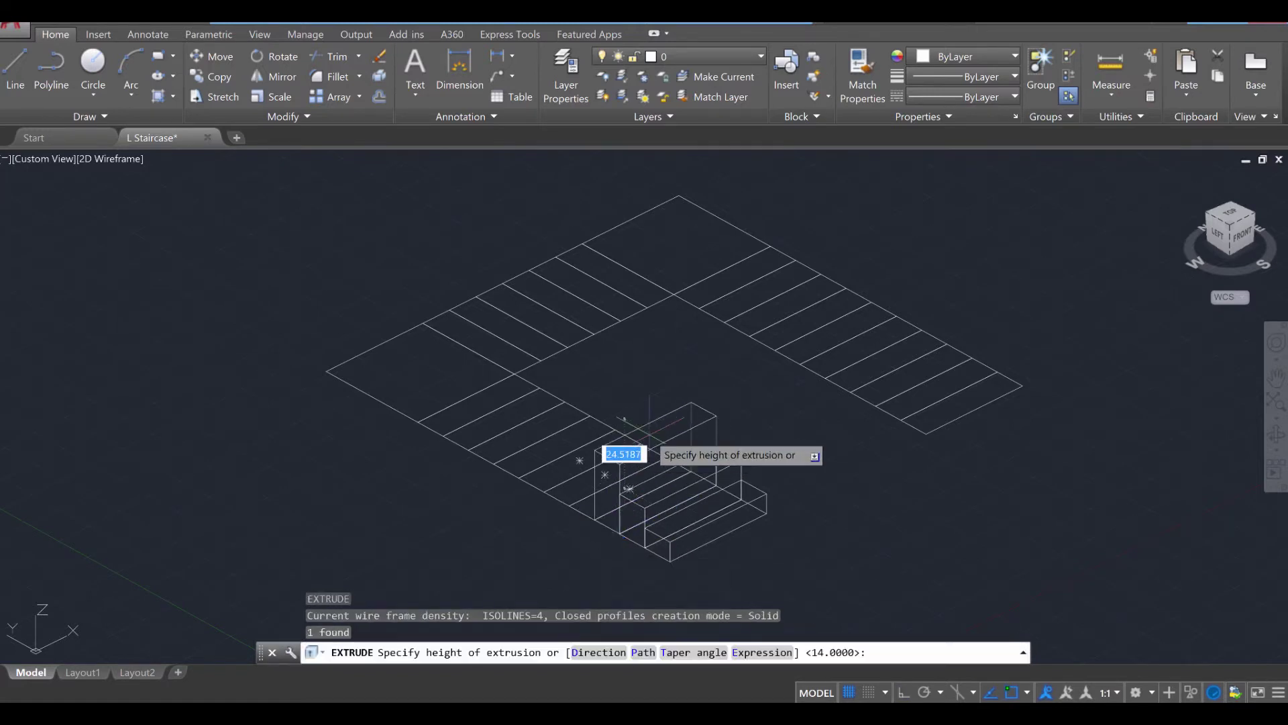
key(Return)
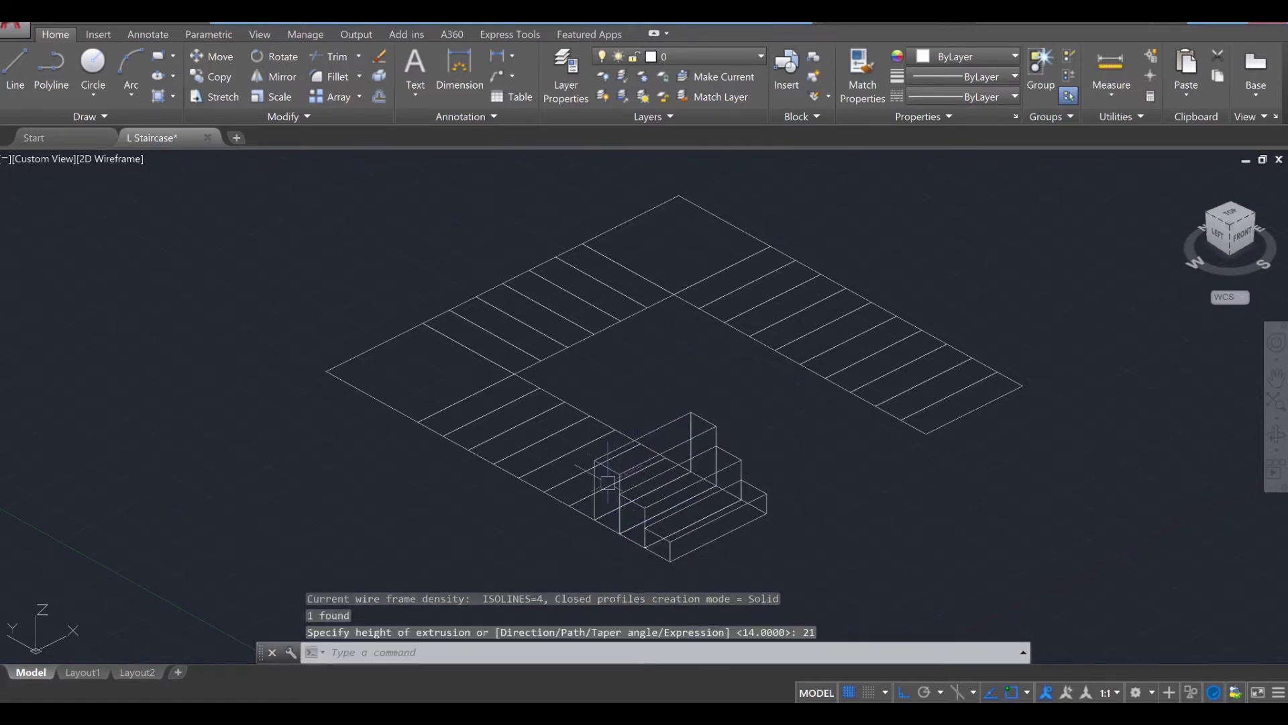
click(591, 515)
key(Return)
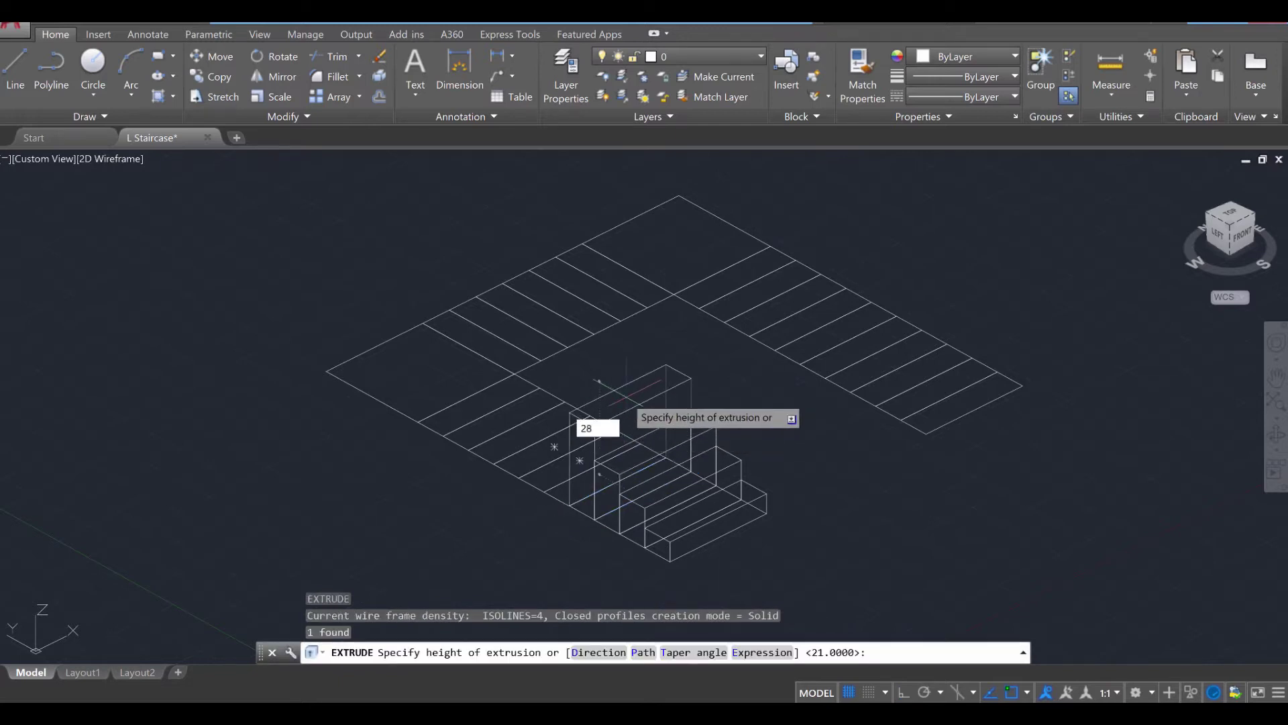
key(Return)
click(591, 467)
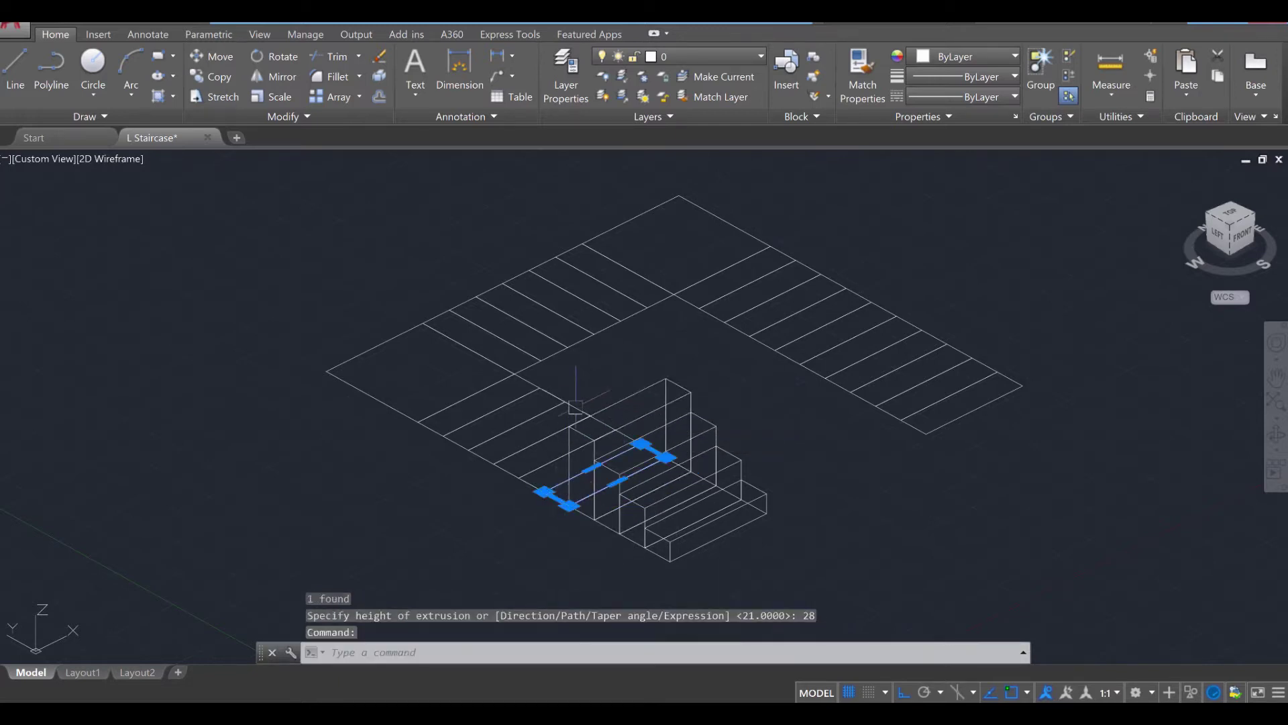
key(Return)
text(3)
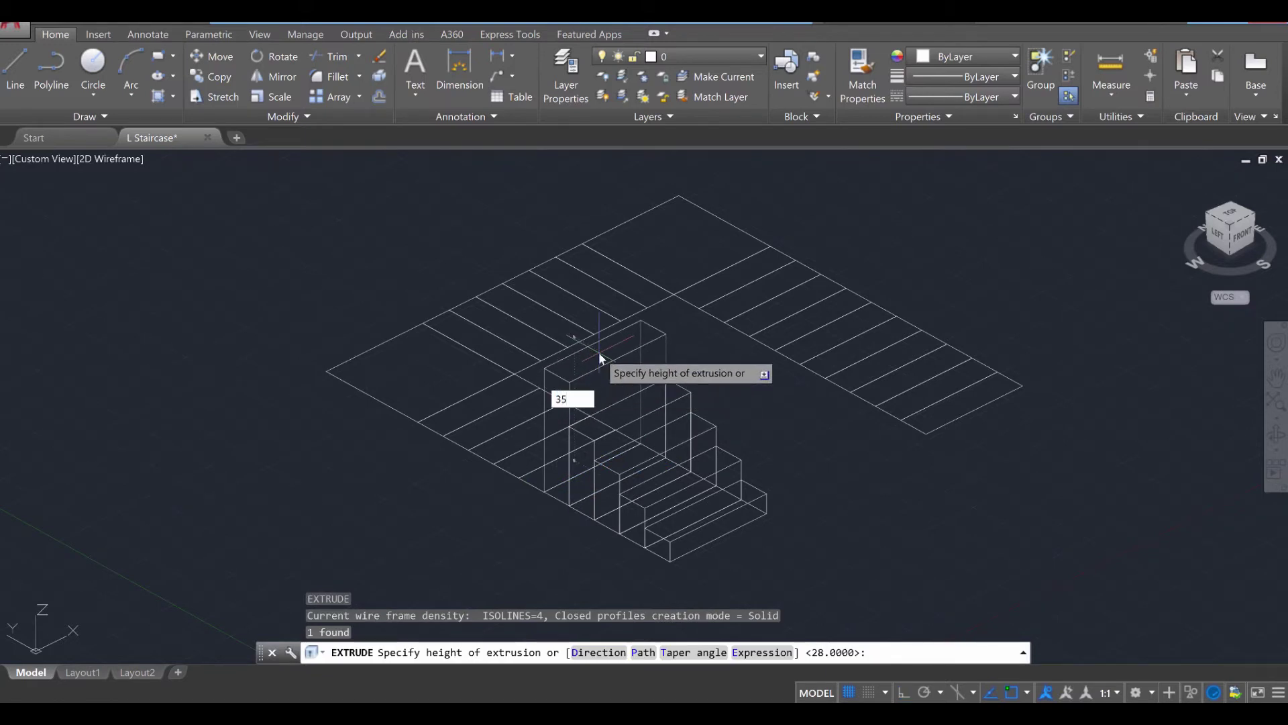
text(5)
key(Return)
key(Return)
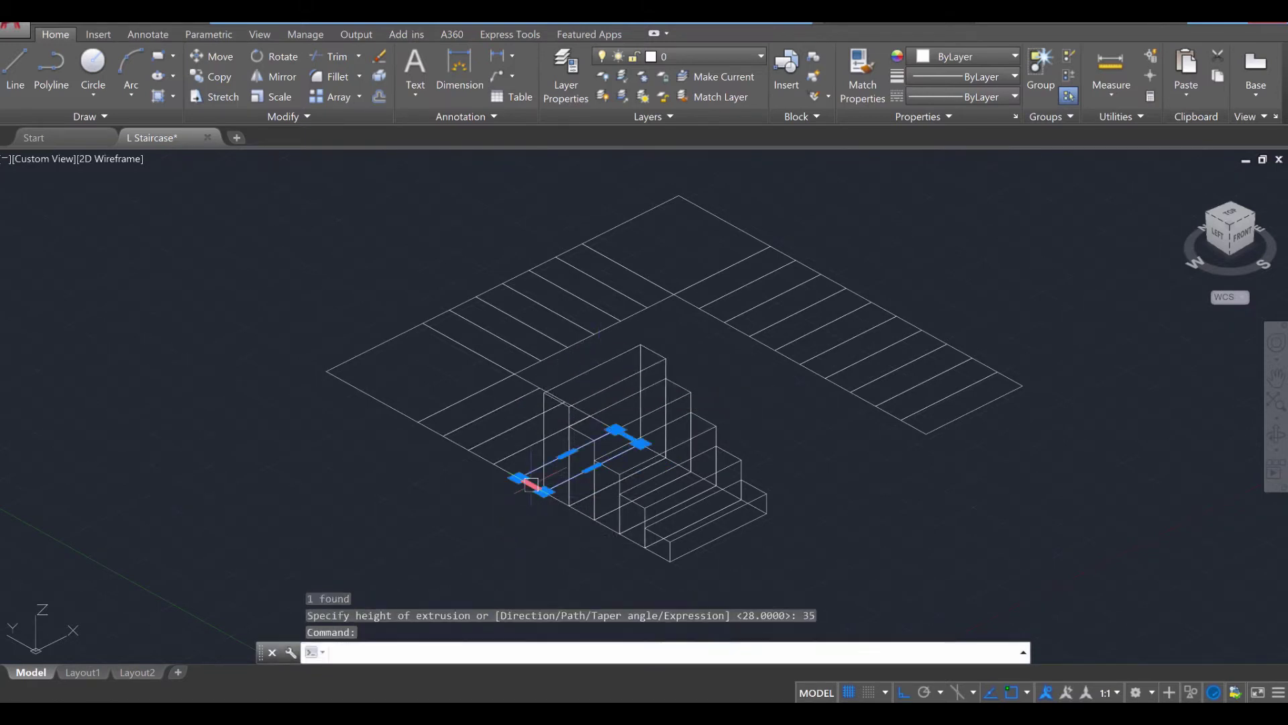
text(42)
key(Return)
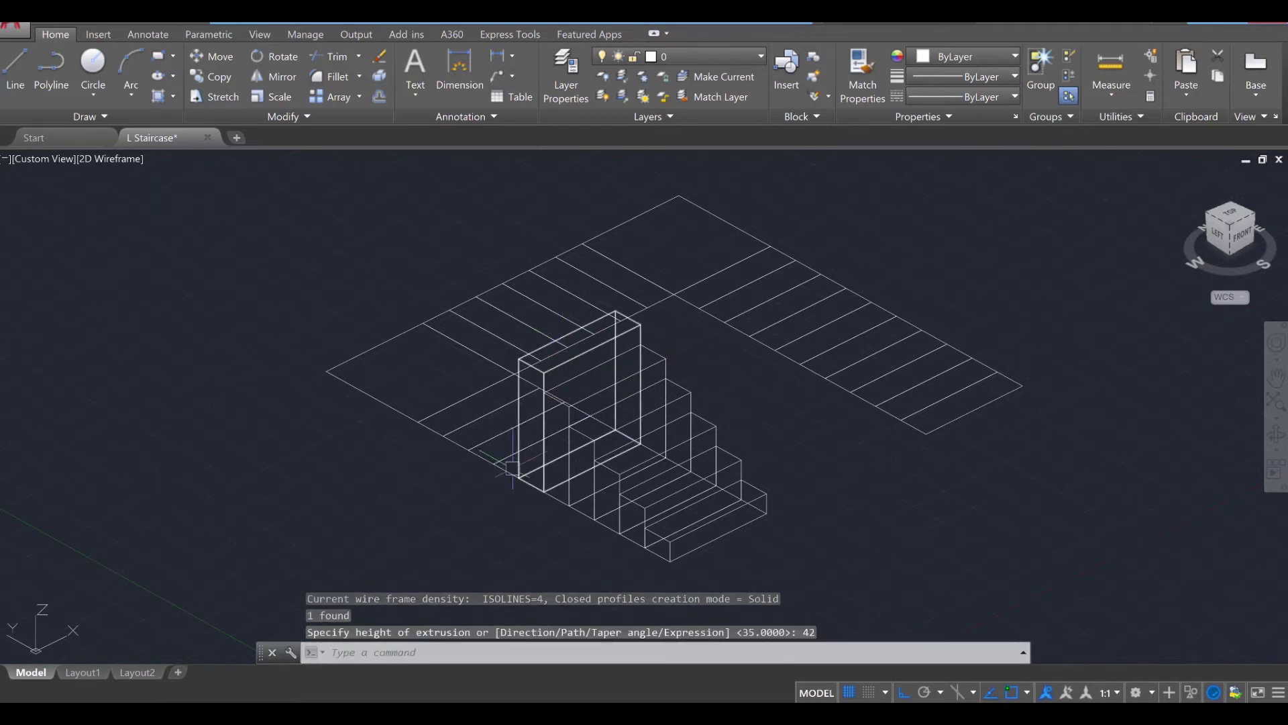
key(Return)
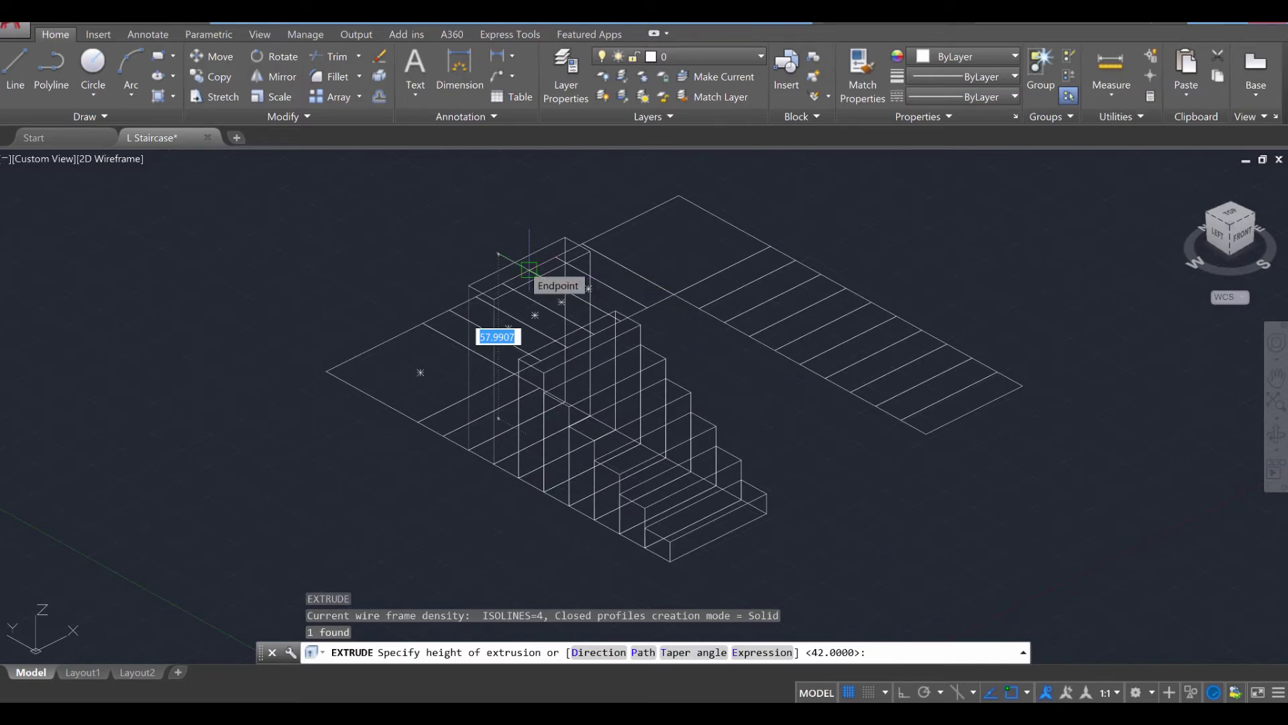
Extrude the first remaining step rectangles to heights 49, 56, 63, 70, 77 and 84
text(56)
key(Return)
key(Return)
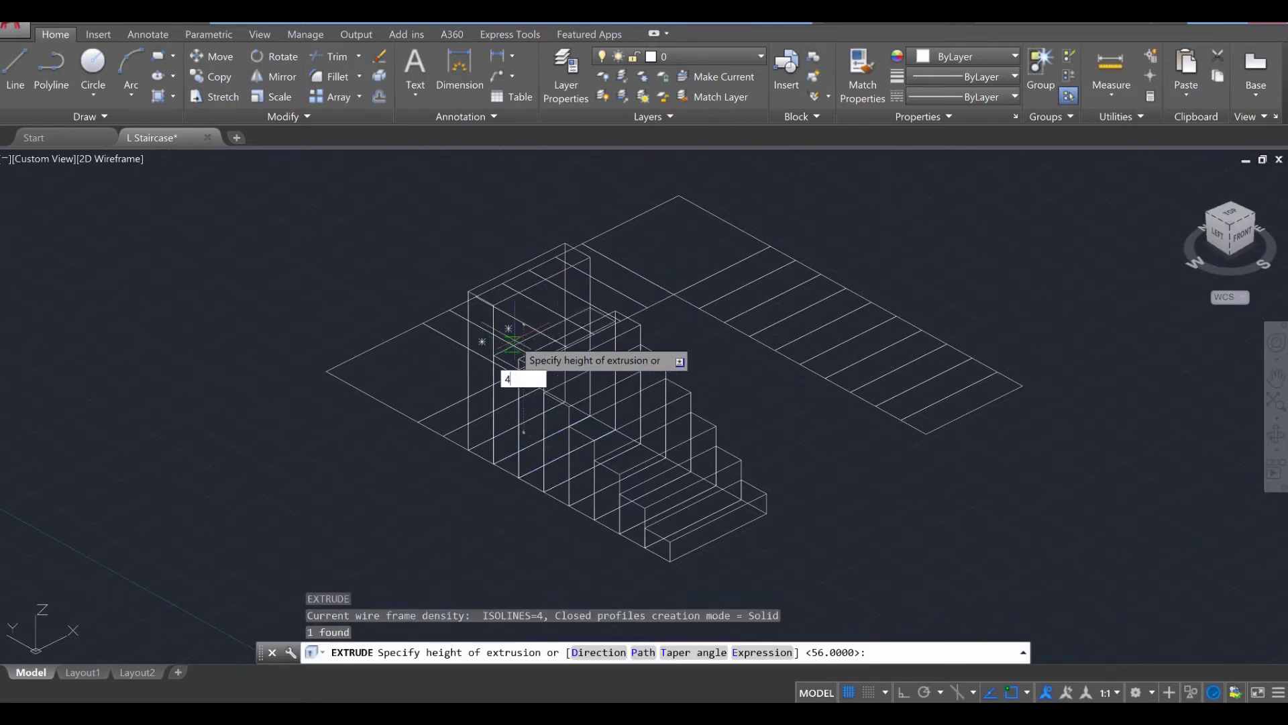
text(49)
key(Return)
shift+middle_drag(513, 364, 537, 450)
key(Return)
text(63)
key(Return)
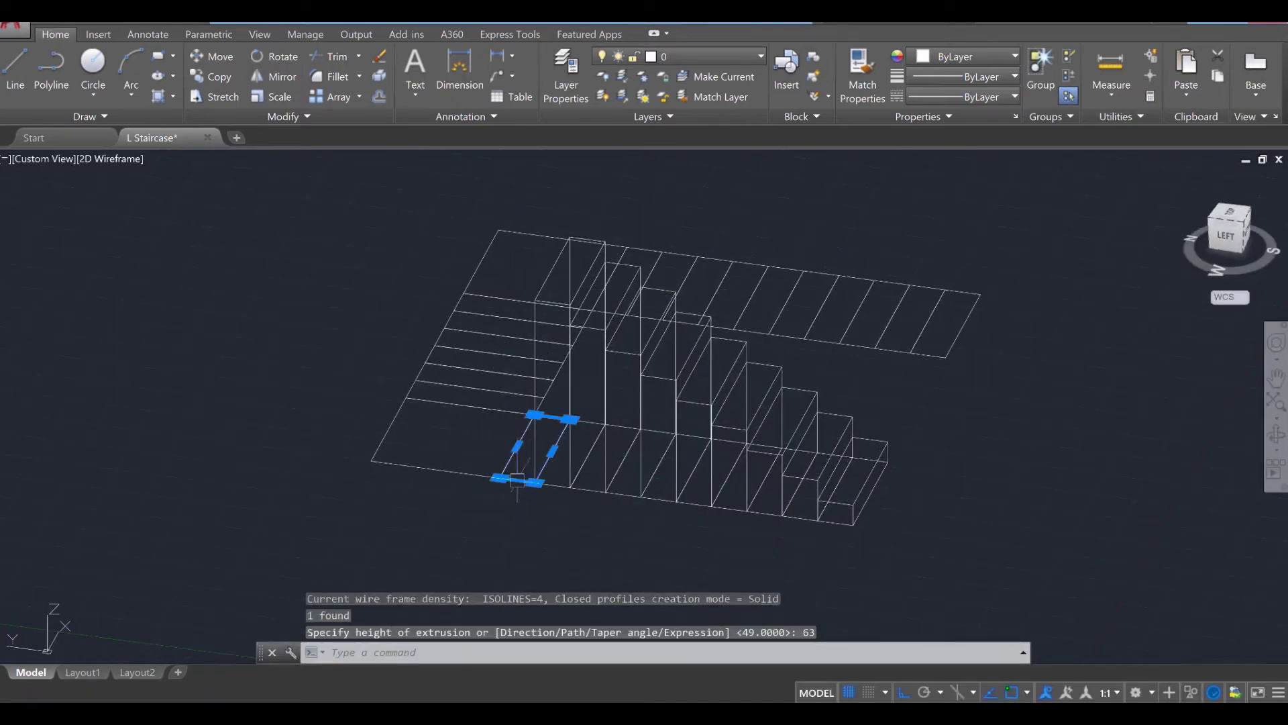
key(Return)
text(70)
key(Return)
click(470, 404)
key(Return)
text(77)
key(Return)
shift+middle_drag(427, 224, 612, 525)
key(Return)
click(612, 525)
Extrude the next step rectangles to heights 91, 98, 105, 112 and 119
key(Return)
text(84)
key(Return)
key(Return)
click(586, 231)
key(Return)
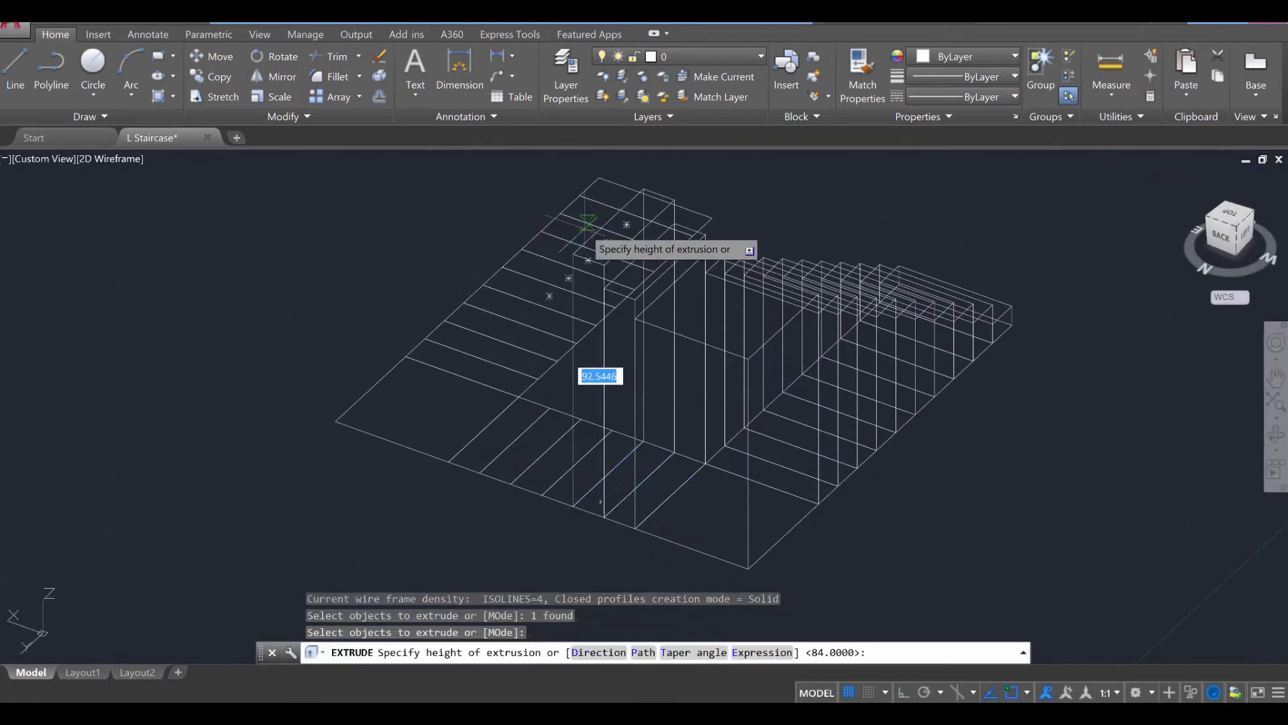
text(91)
key(Return)
click(586, 231)
key(Return)
text(98)
key(Return)
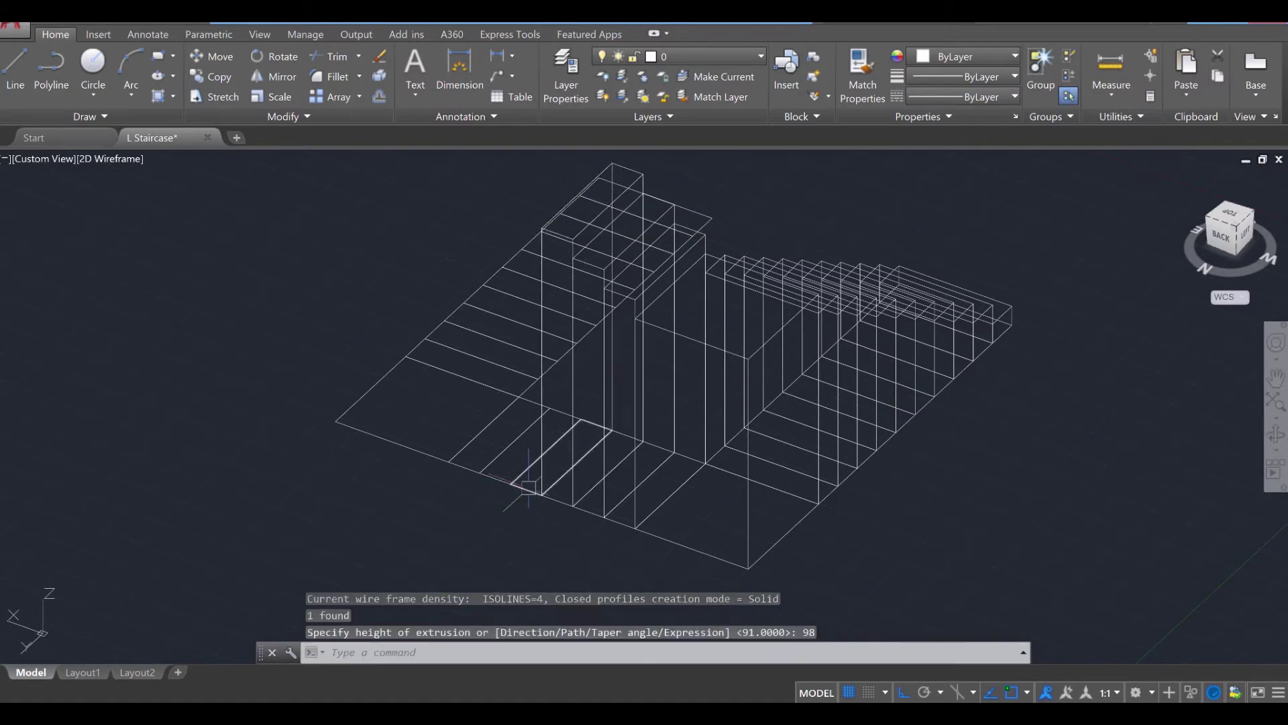
click(522, 250)
key(Return)
text(105)
key(Return)
click(488, 324)
key(Return)
text(112)
key(Return)
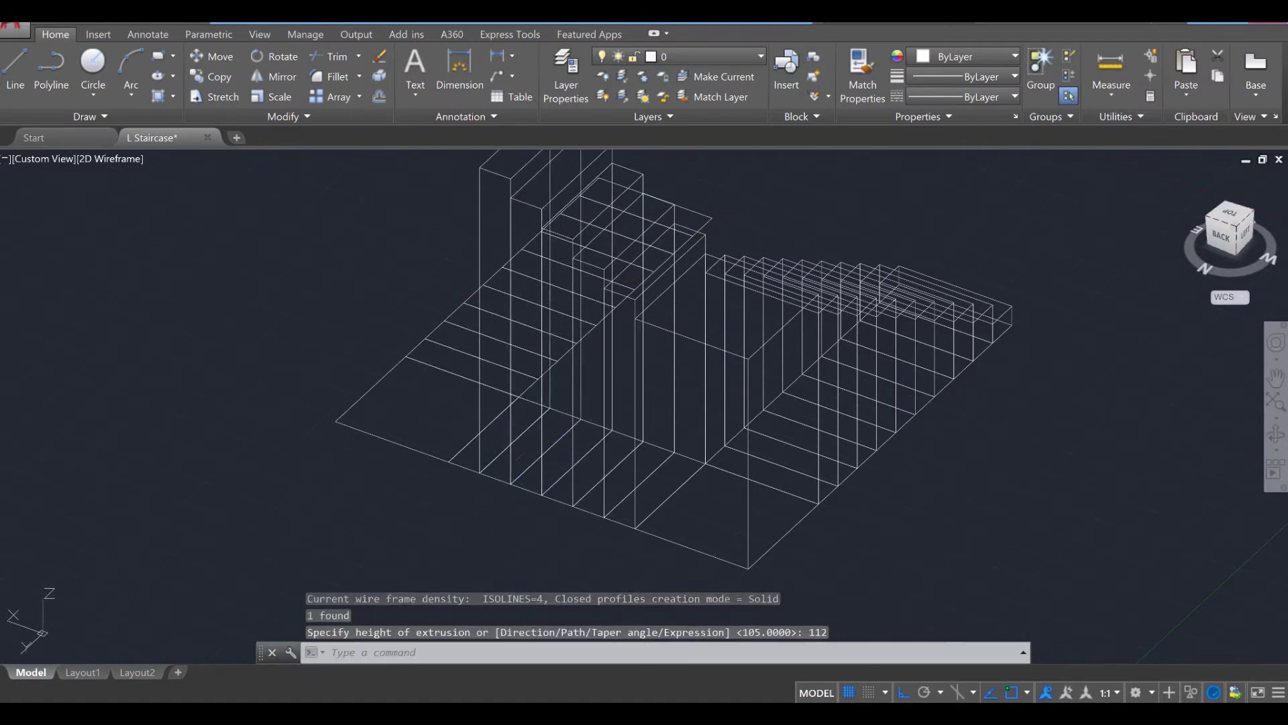
click(457, 289)
key(Return)
text(19)
Extrude the steps around the landing to heights 126, 133, 140, 147, 154 and 161
key(Return)
shift+middle_drag(483, 389, 596, 548)
click(585, 339)
key(Return)
text(126)
key(Return)
click(640, 367)
key(Return)
text(133)
key(Return)
click(607, 356)
key(Return)
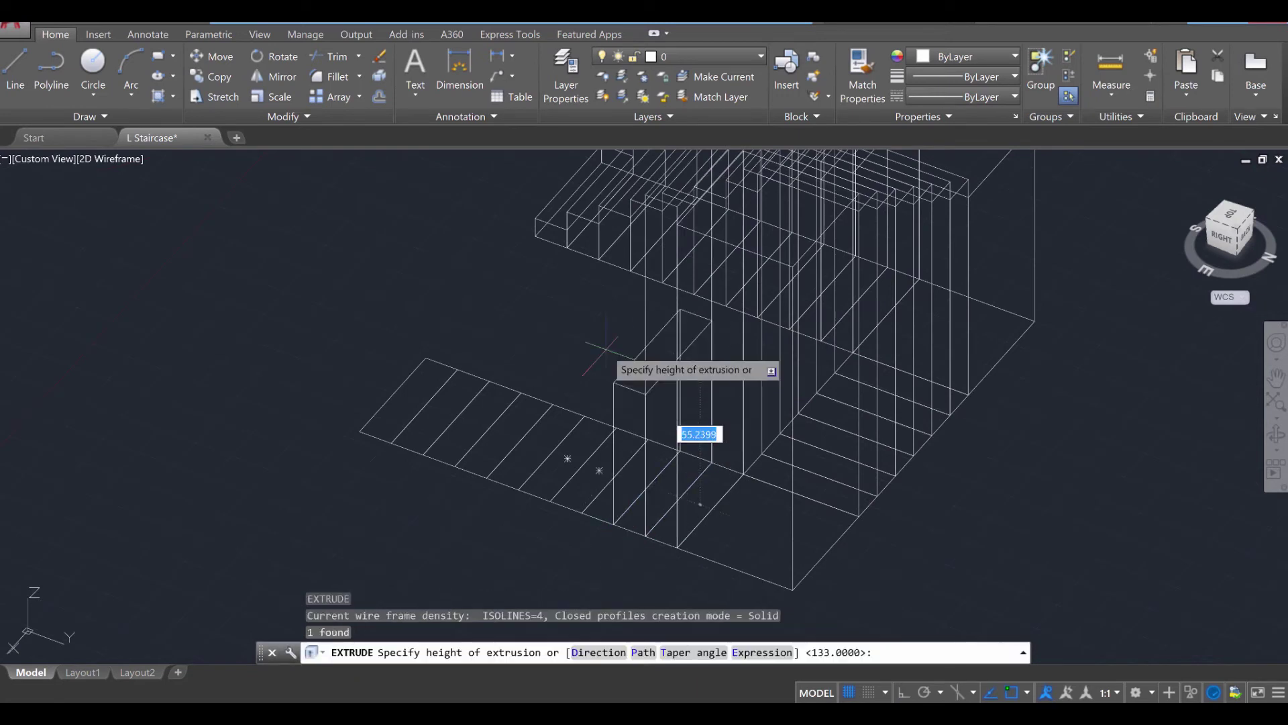
text(140)
key(Return)
click(594, 510)
key(Return)
text(147)
key(Return)
click(566, 389)
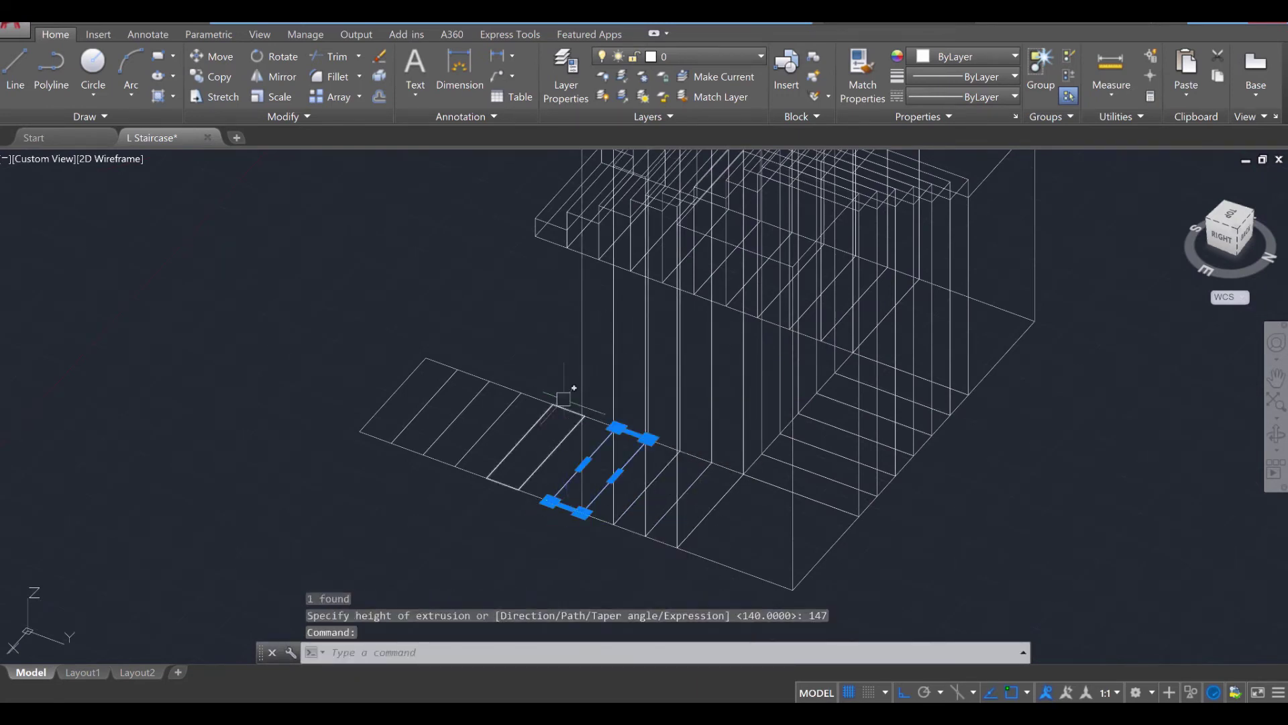
key(Return)
text(154)
key(Return)
click(544, 497)
Extrude the last step rectangles to heights 168, 175, 182, 189 and 196
key(Return)
text(16)
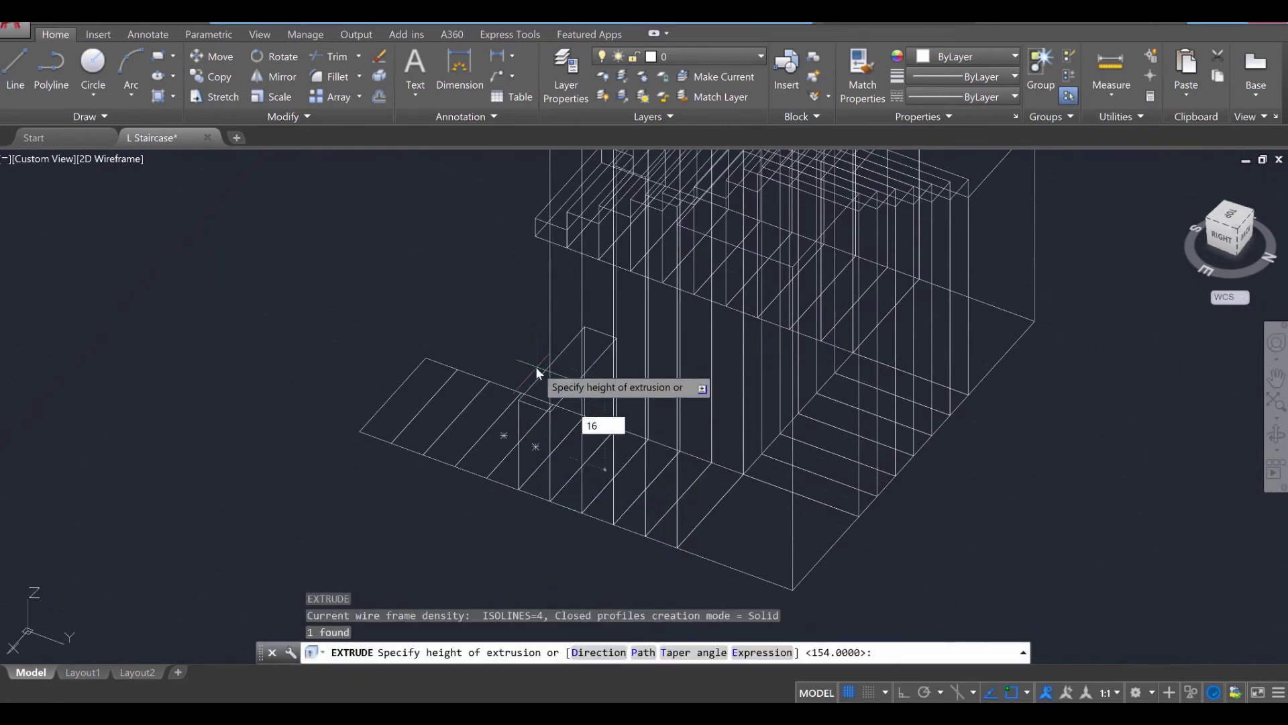
text(1)
key(Return)
click(503, 416)
key(Return)
text(168)
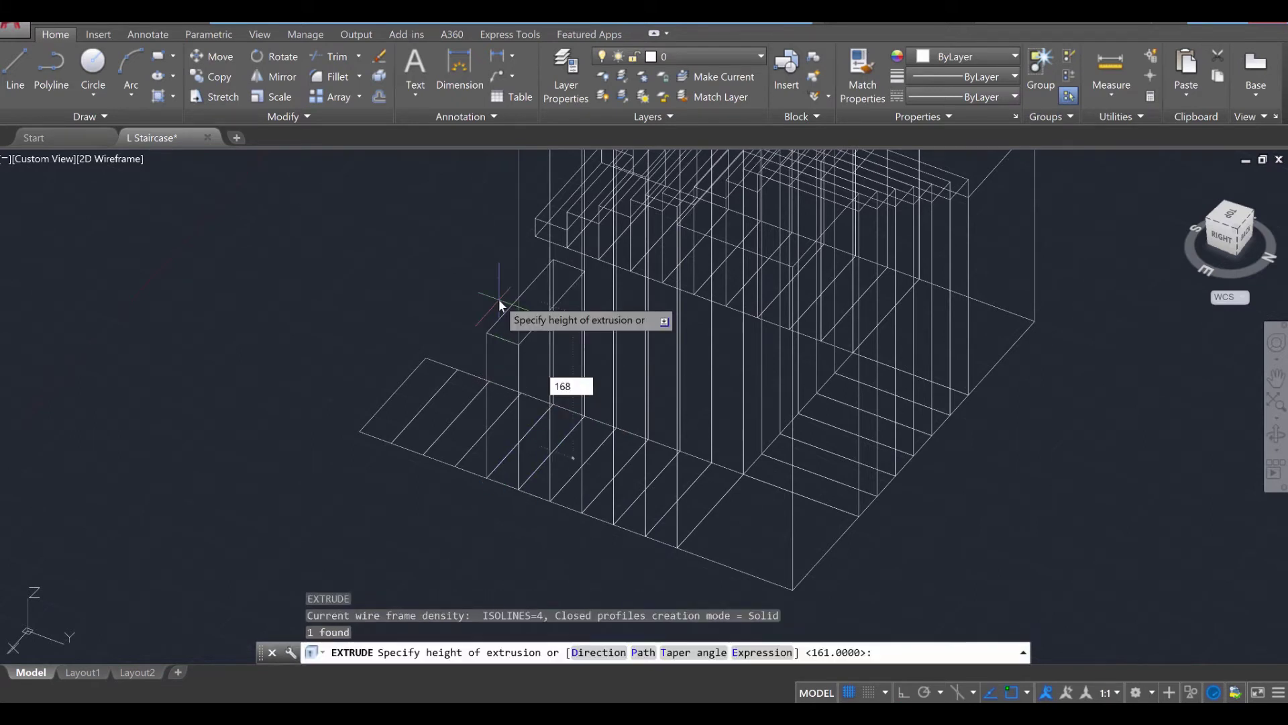
key(Return)
click(469, 366)
key(Return)
text(175)
key(Return)
click(401, 373)
key(Return)
text(182)
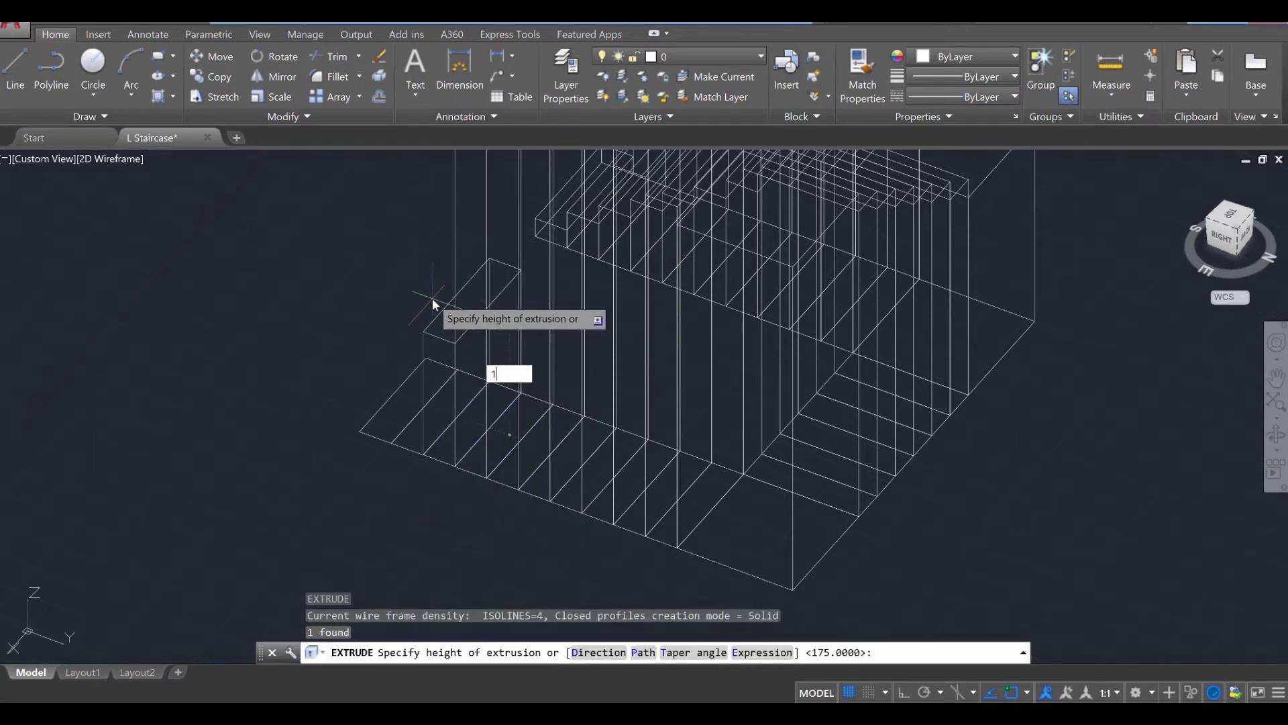
key(Return)
click(399, 373)
key(Return)
text(189)
key(Return)
click(389, 400)
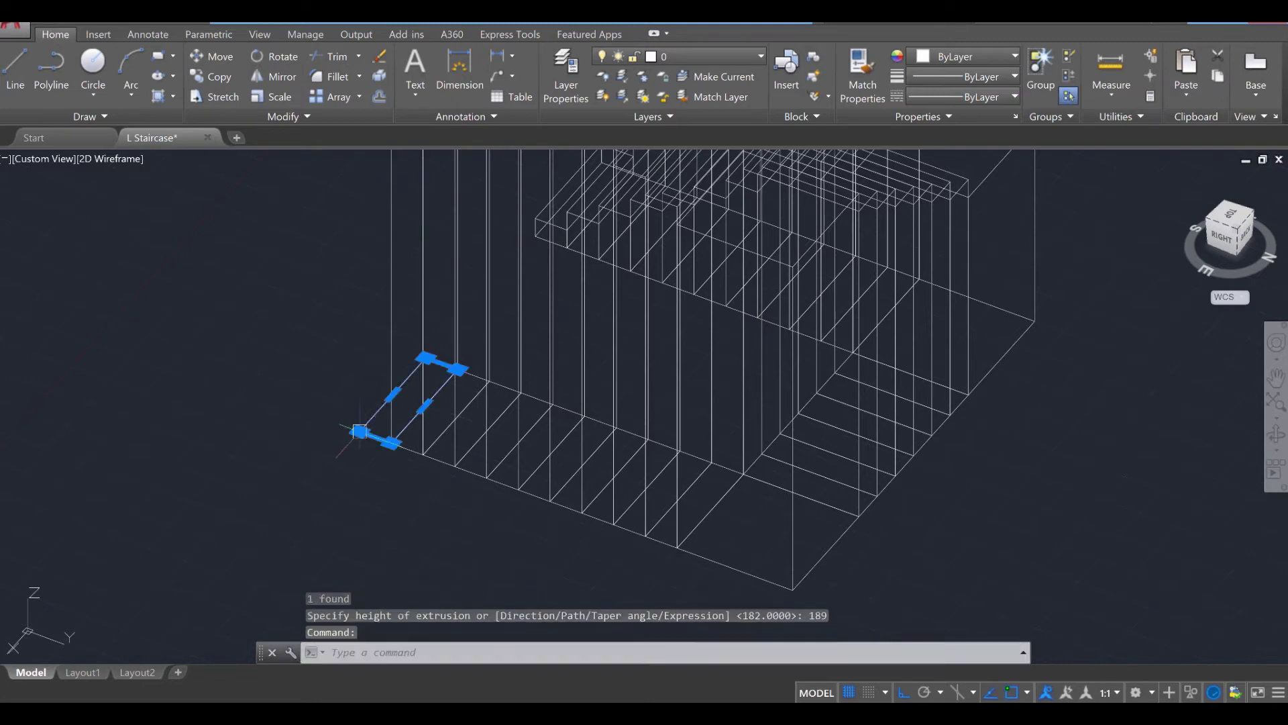
key(Return)
text(196)
key(Return)
scroll(446, 411, down, 3)
Zoom to fit the whole U-shaped staircase and save the drawing with Ctrl+S
shift+middle_drag(671, 436, 710, 476)
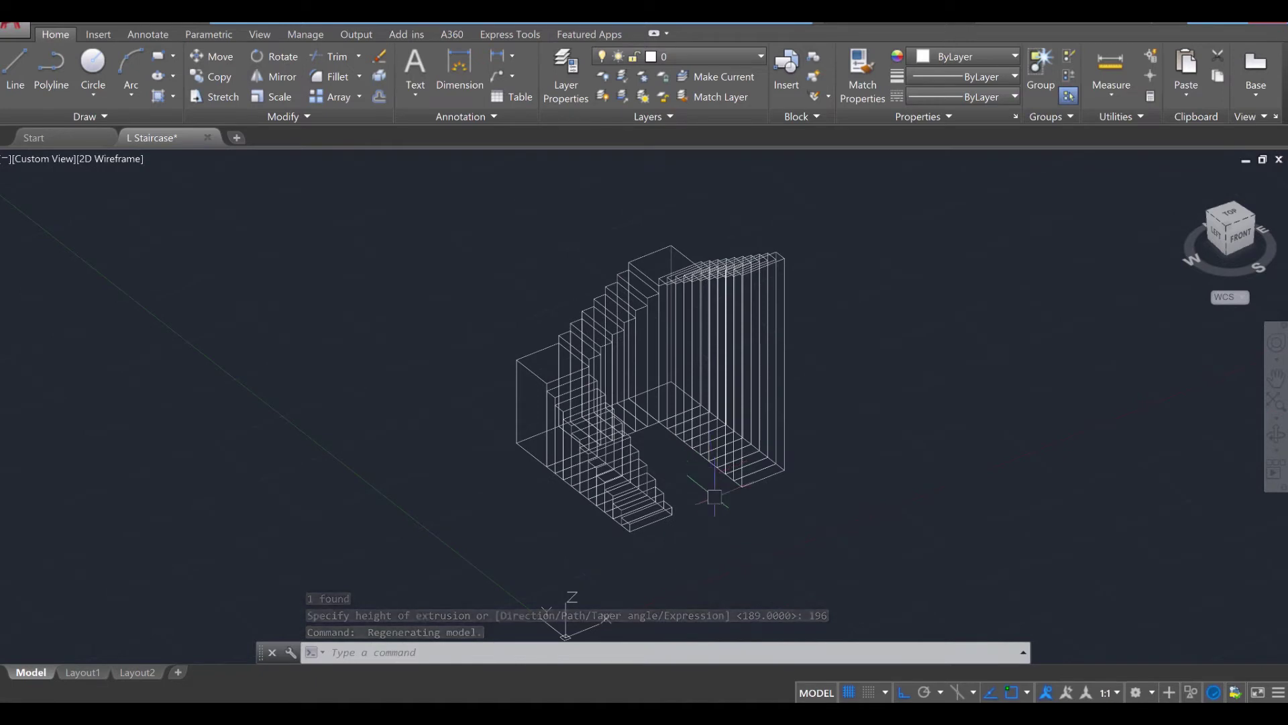
middle_click(310, 374)
middle_click(310, 374)
key(ctrl+s)
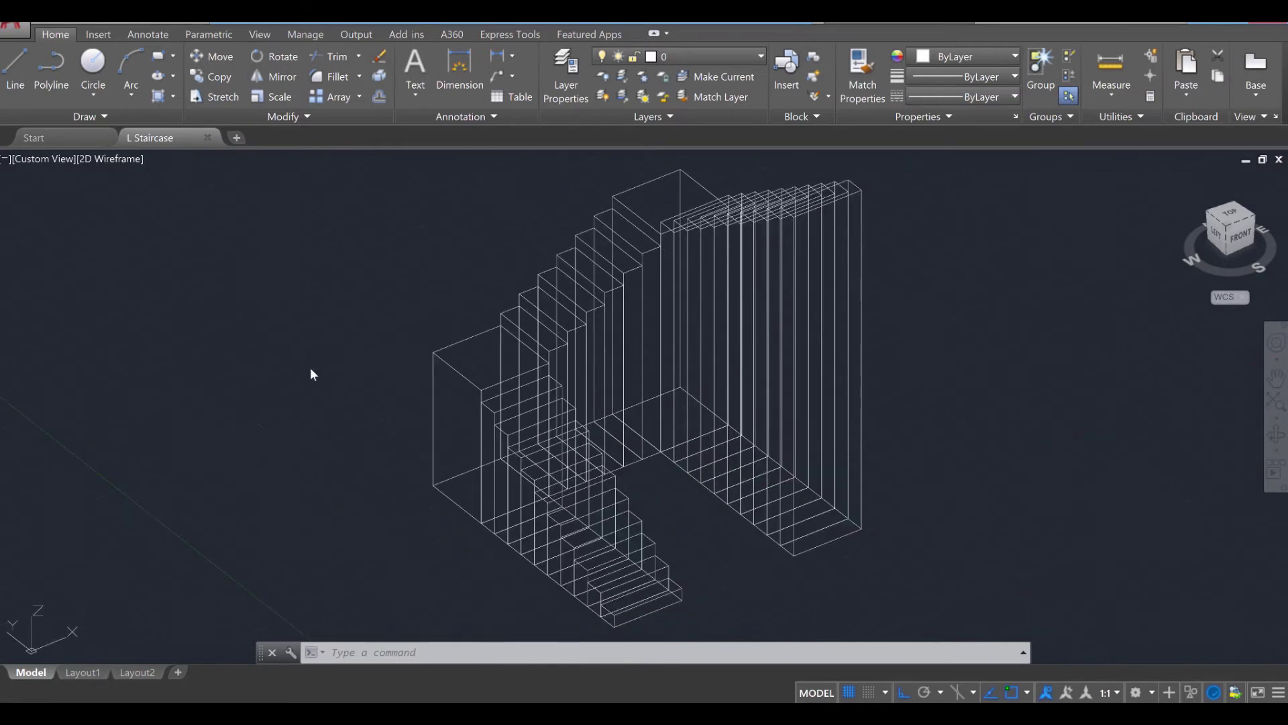
shift+middle_drag(441, 391, 669, 397)
UNION a window selection of all 28 staircase solids into one body, then inspect it
text(u)
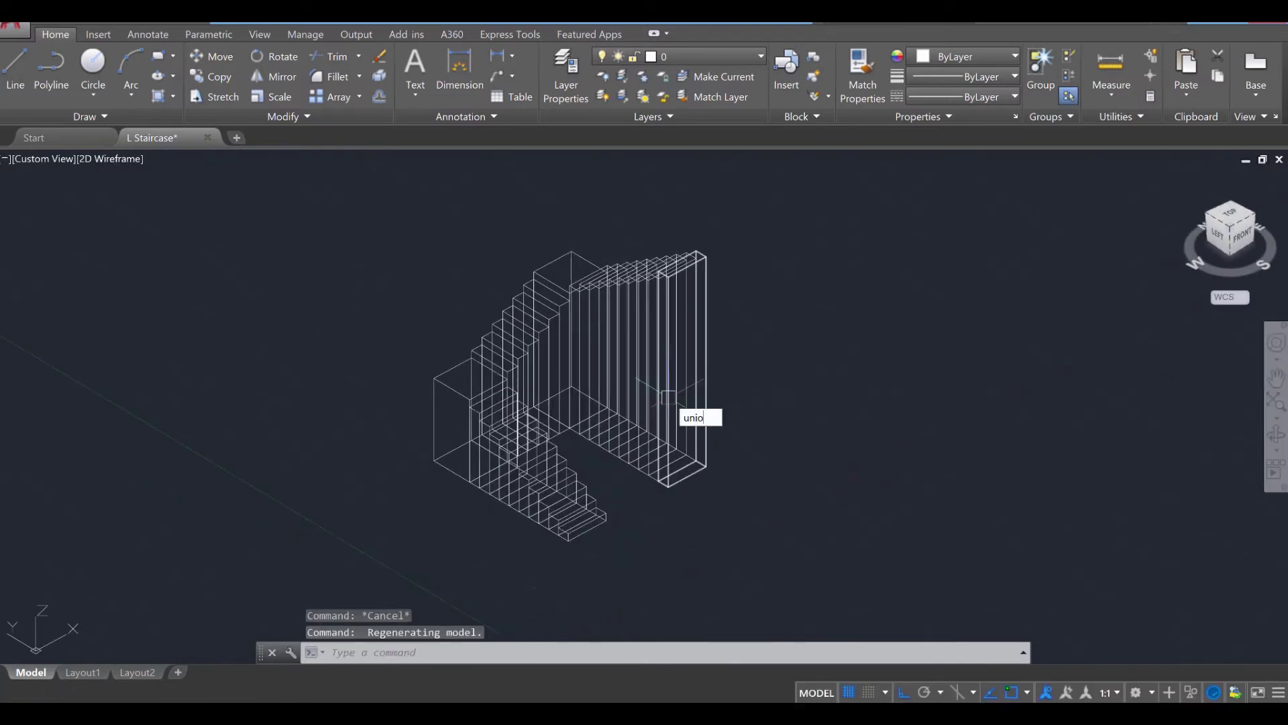
text(nio)
key(Return)
click(334, 208)
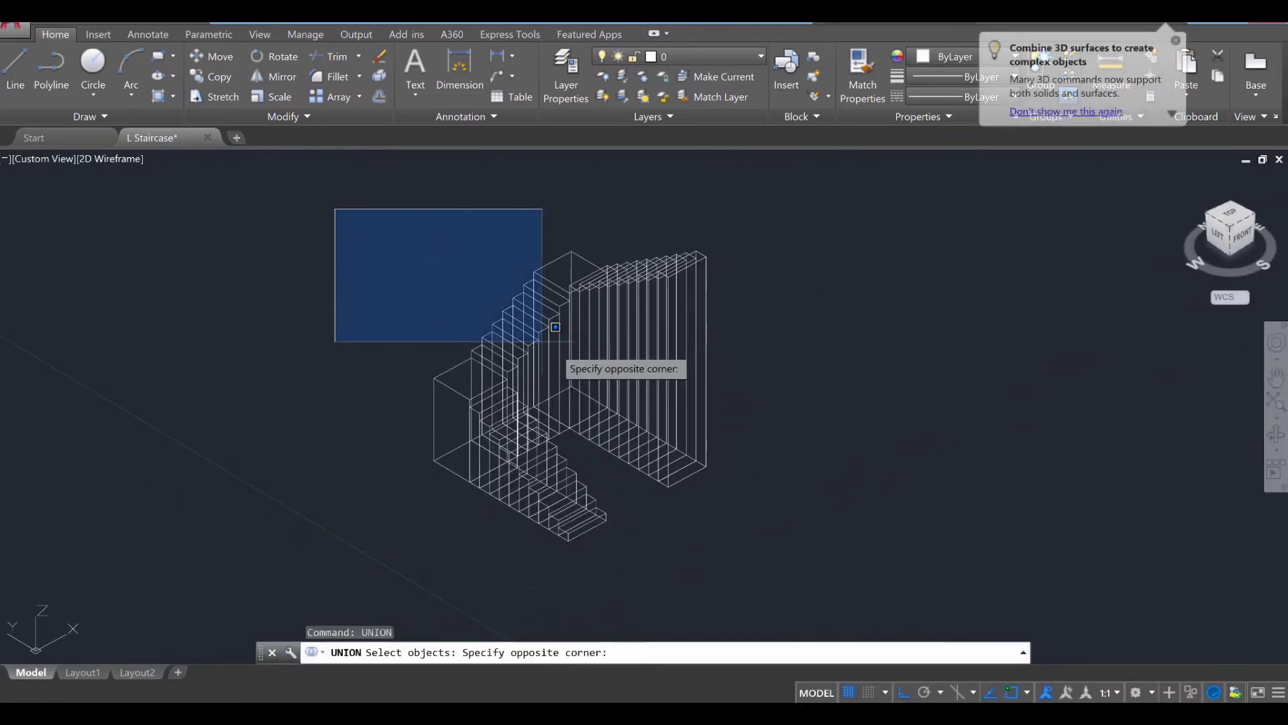
click(810, 575)
key(Return)
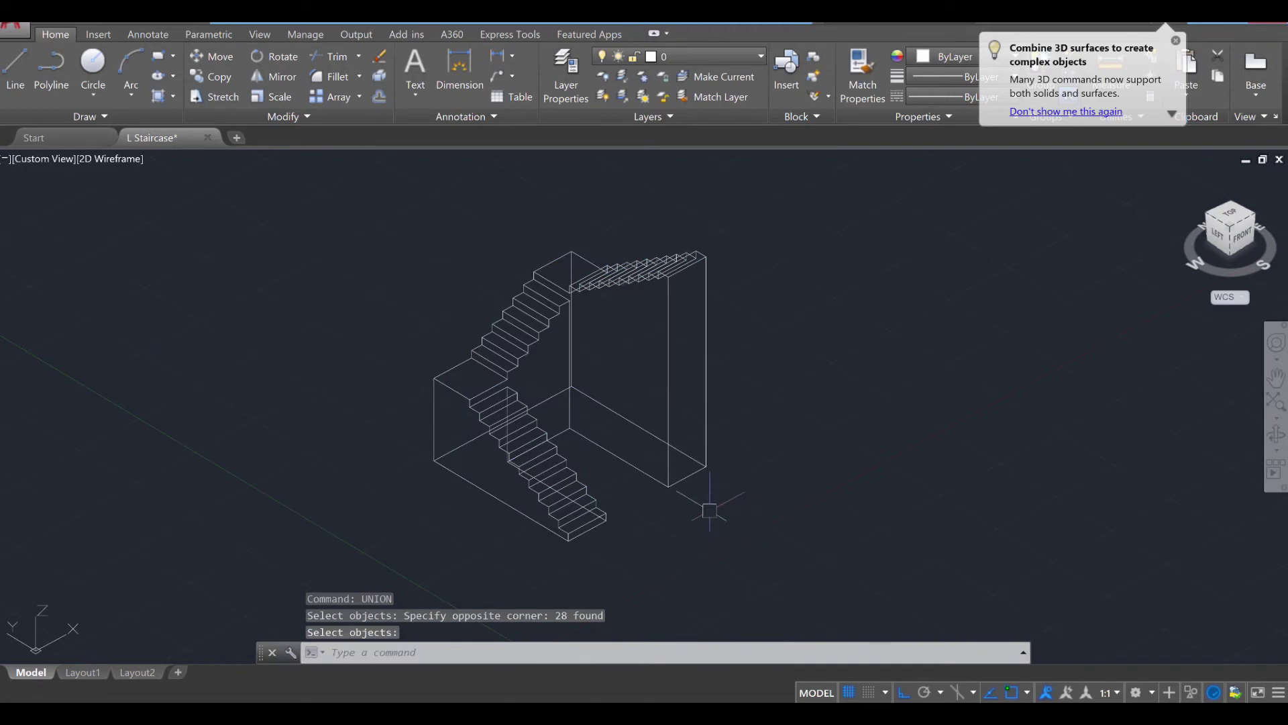
shift+middle_drag(709, 511, 743, 478)
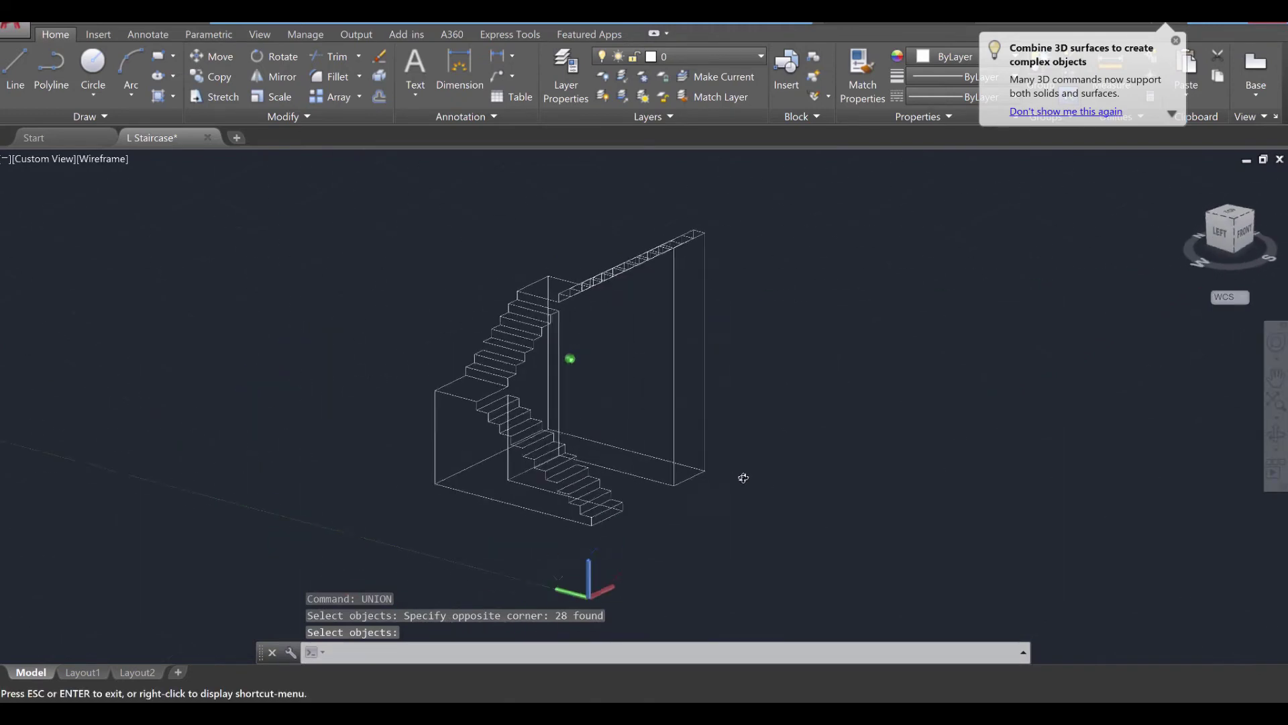
scroll(533, 393, up, 3)
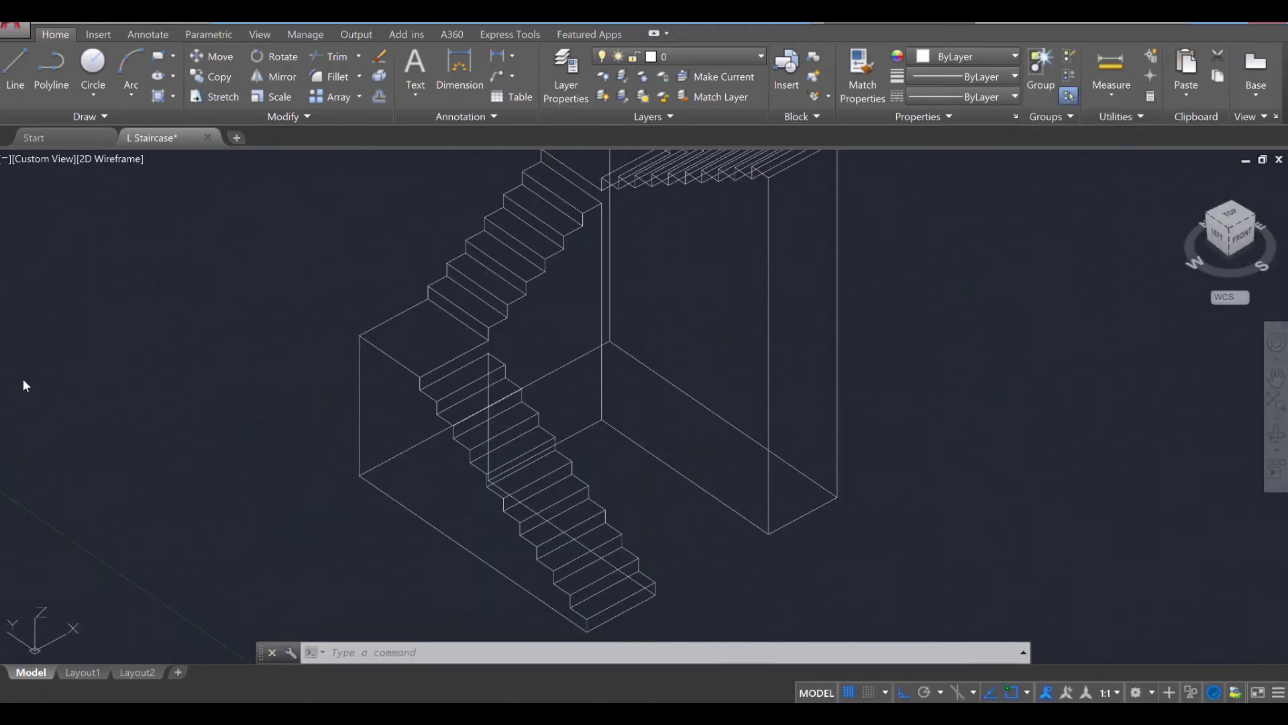
shift+middle_drag(649, 454, 595, 398)
scroll(406, 472, up, 2)
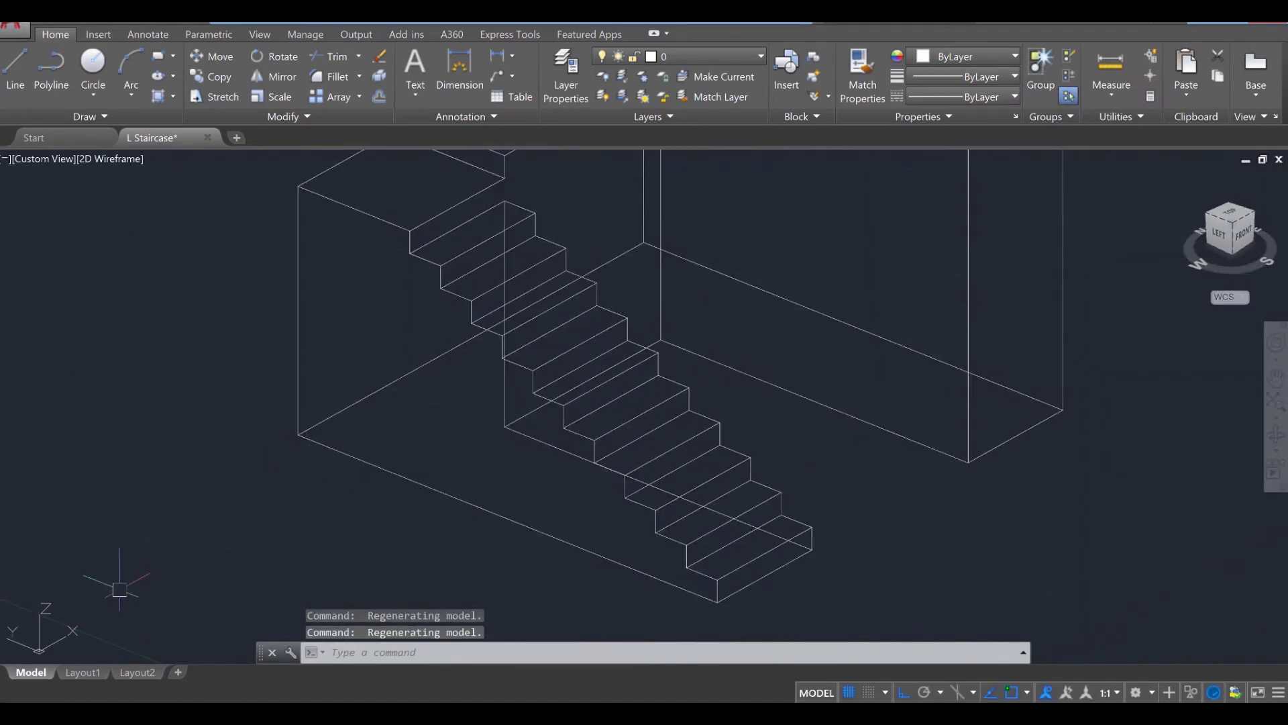
Align the UCS to the flight's support box side using origin, X-axis and XY-plane points
text(UCs)
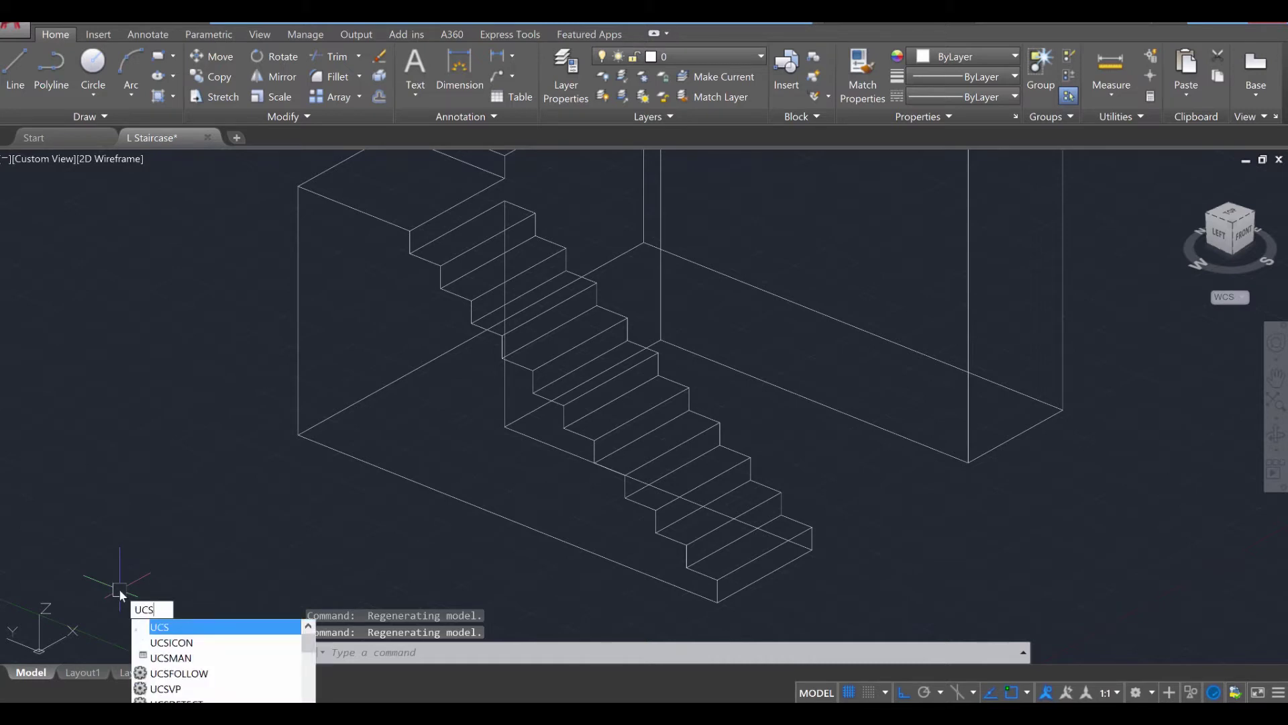
key(Return)
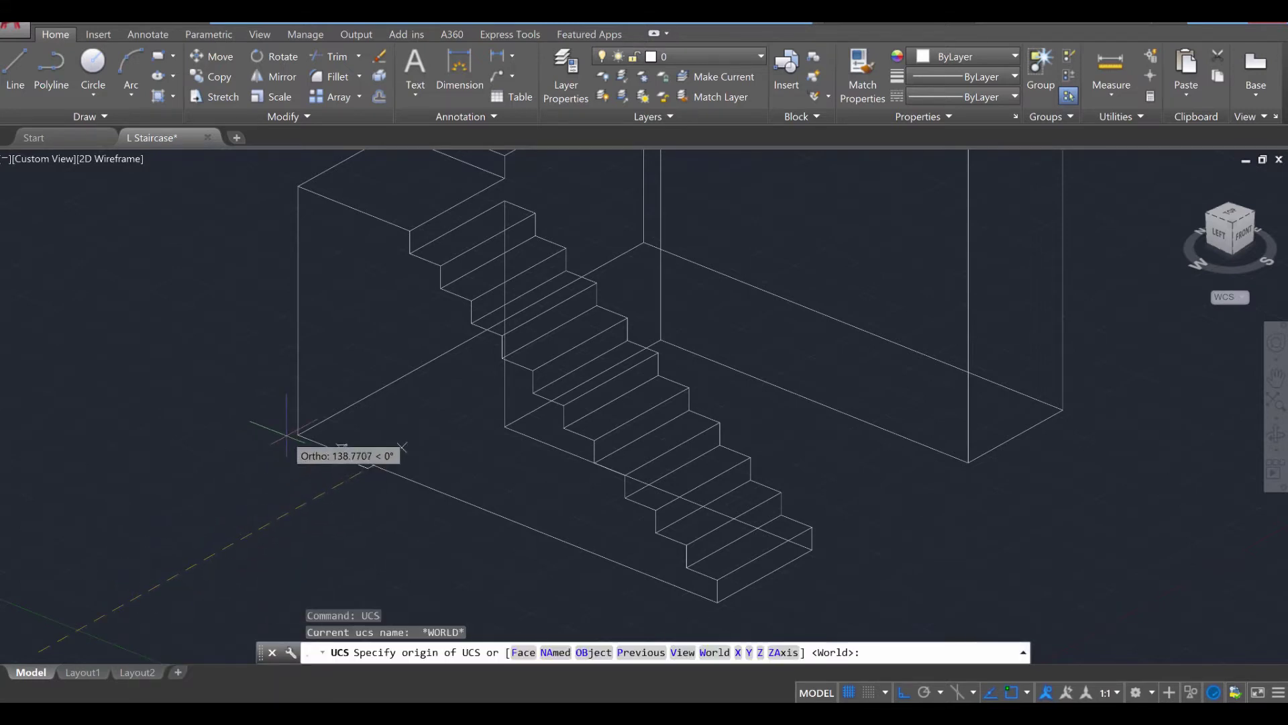
click(298, 434)
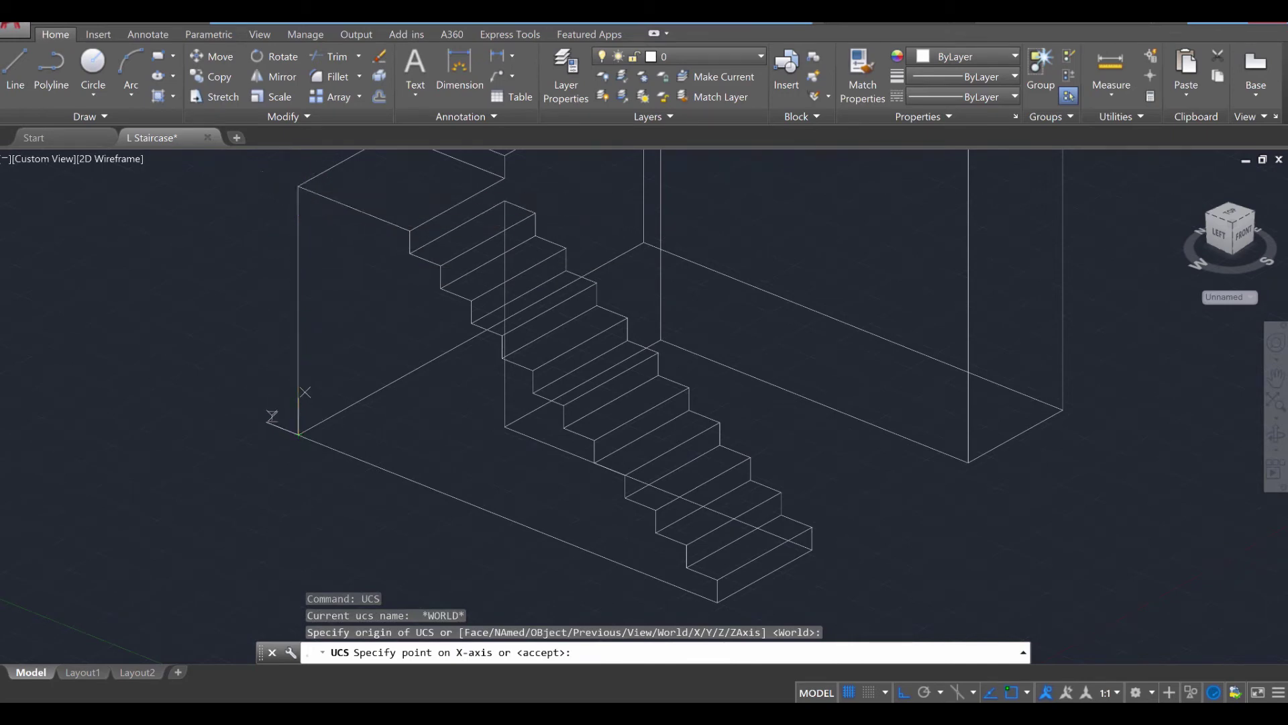
click(298, 186)
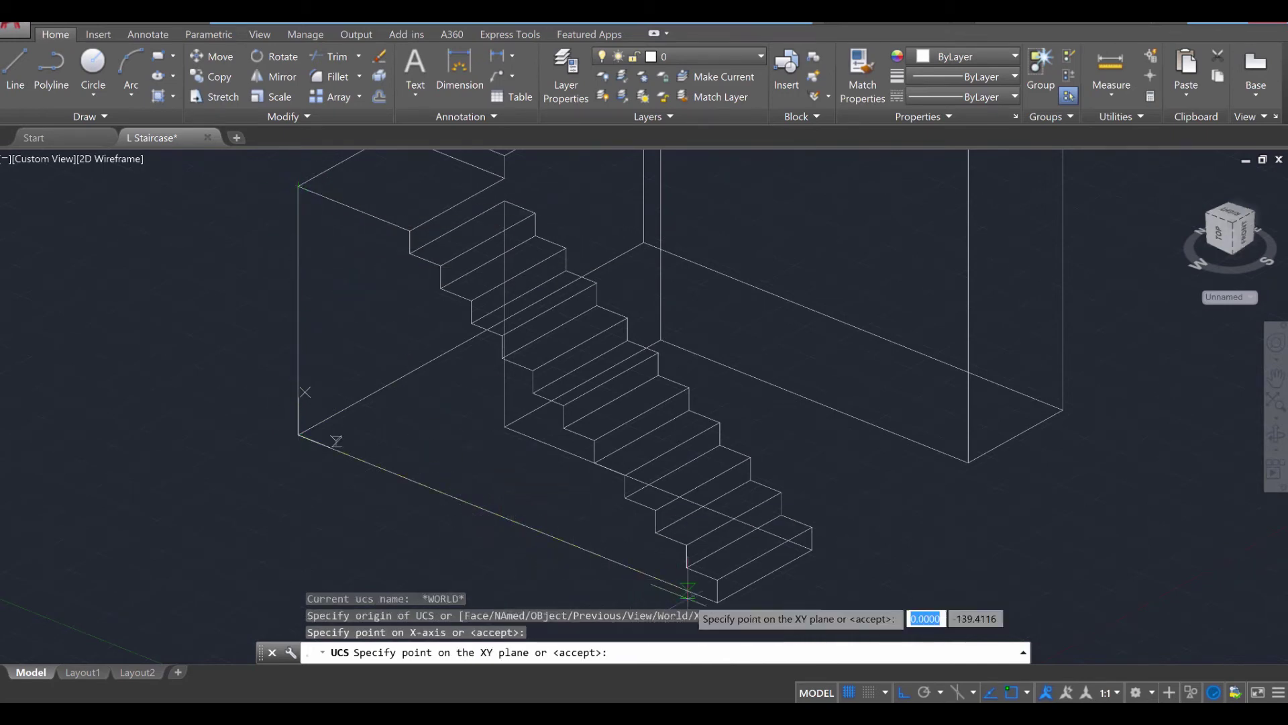
click(713, 596)
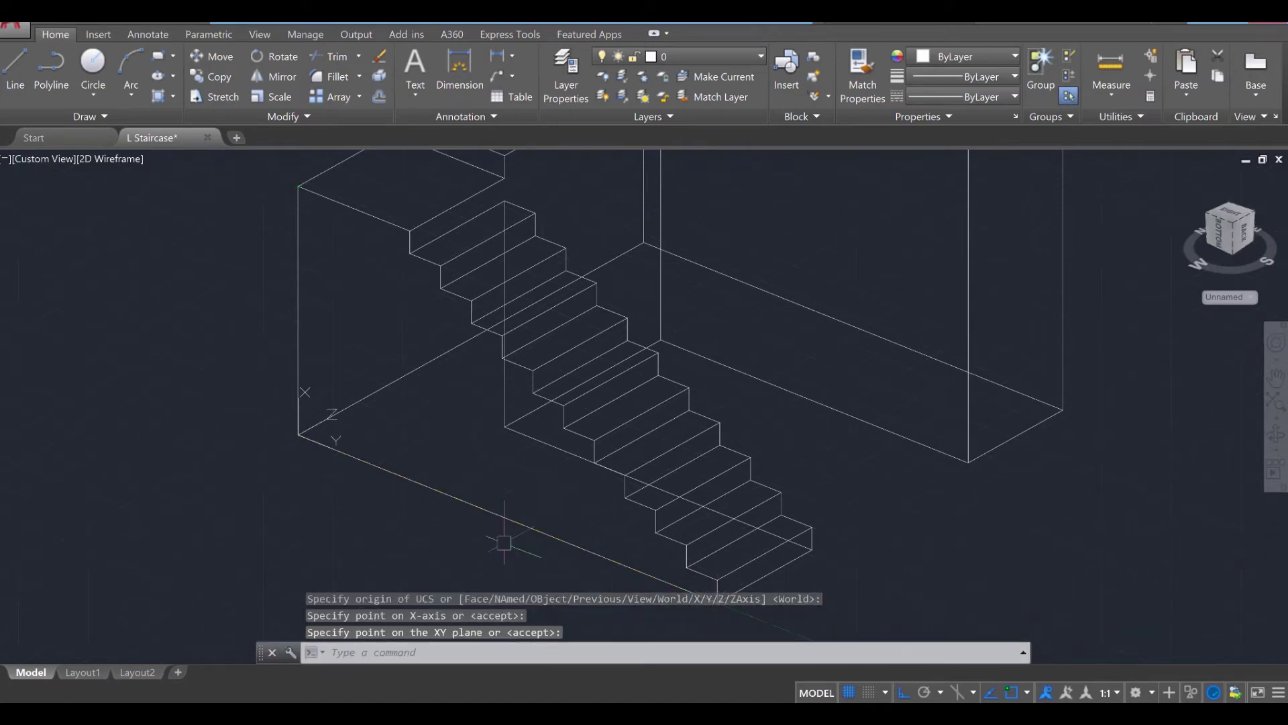
key(Escape)
key(Escape)
Draw a diagonal line from the stair's bottom corner to the flight's top corner
shift+middle_drag(275, 401, 306, 487)
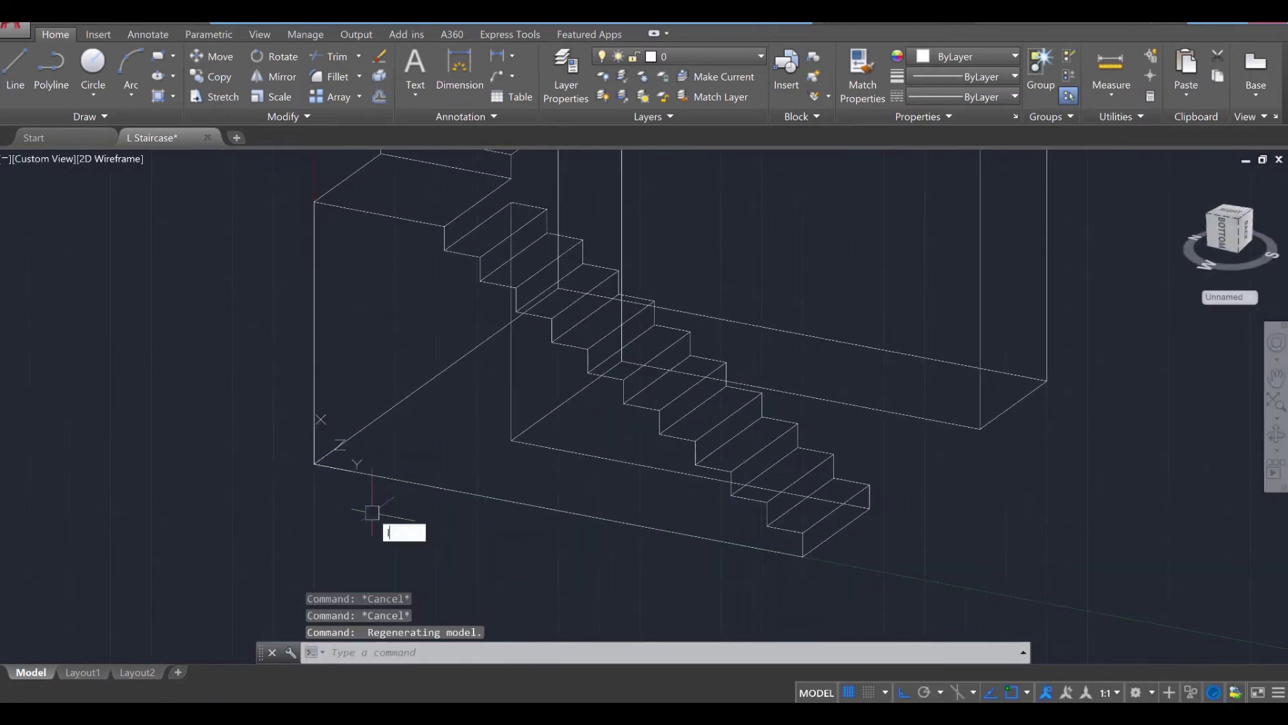
key(Return)
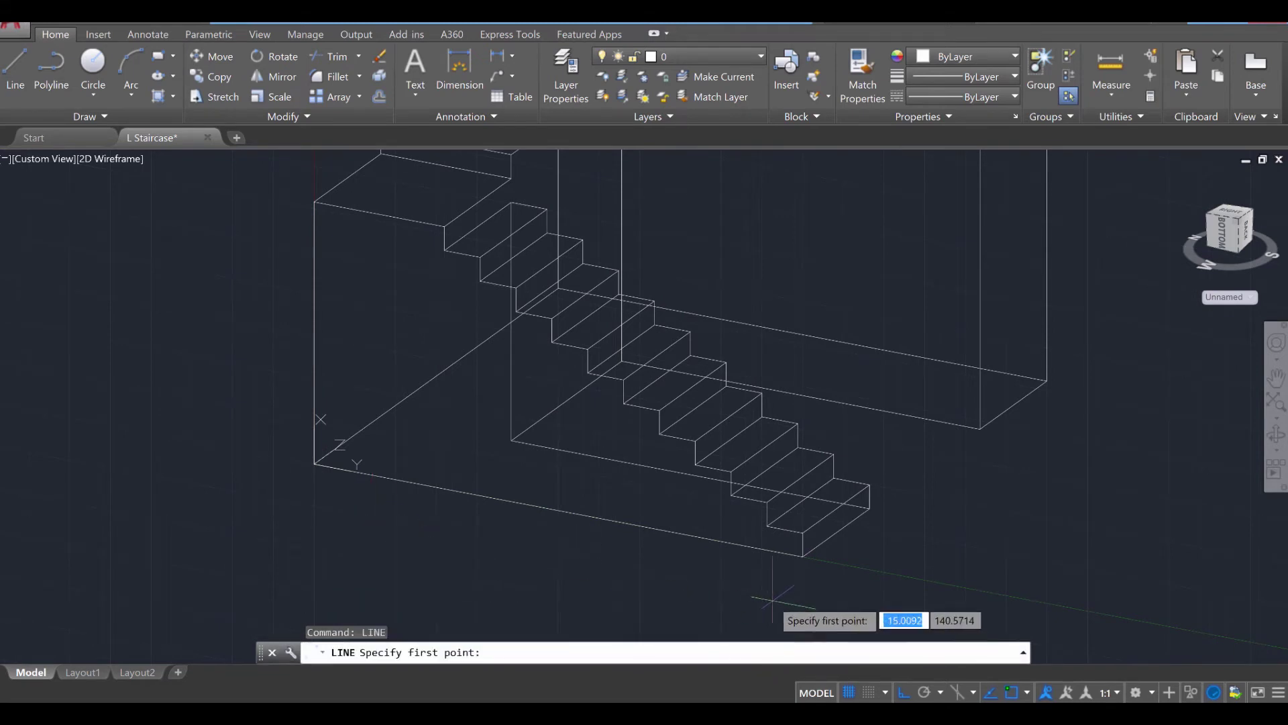
click(802, 556)
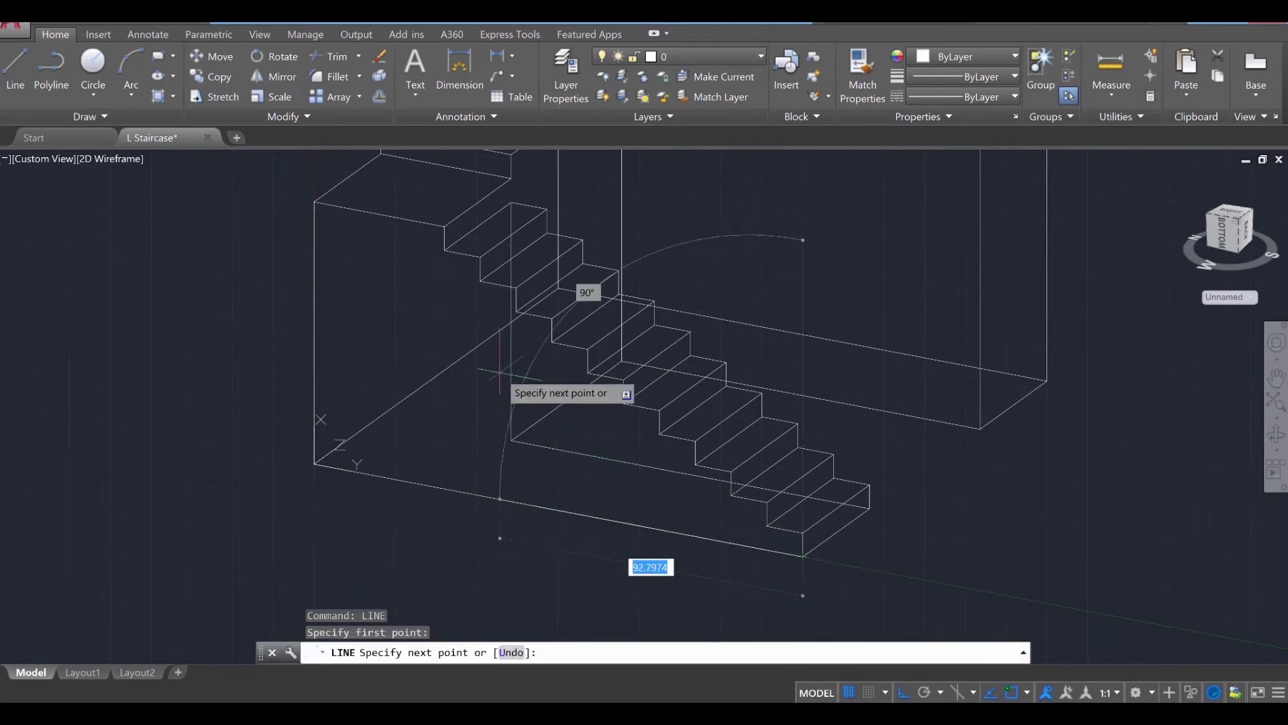
click(444, 251)
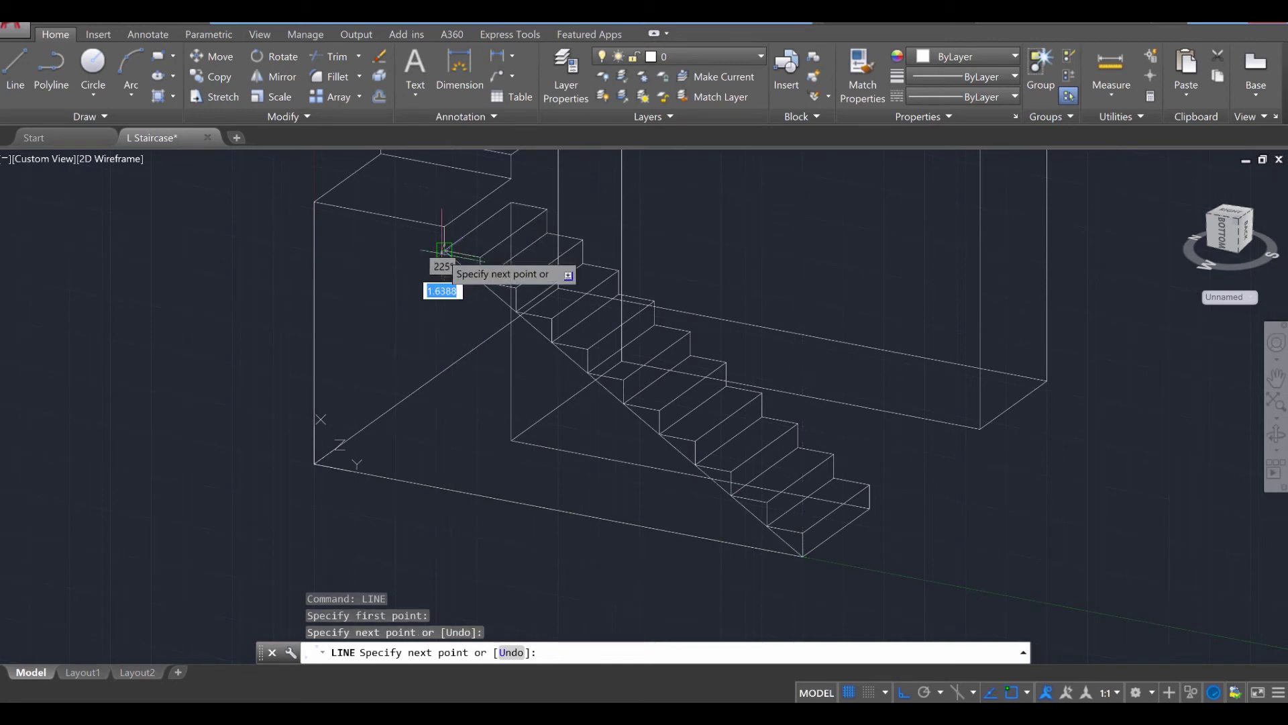
key(Escape)
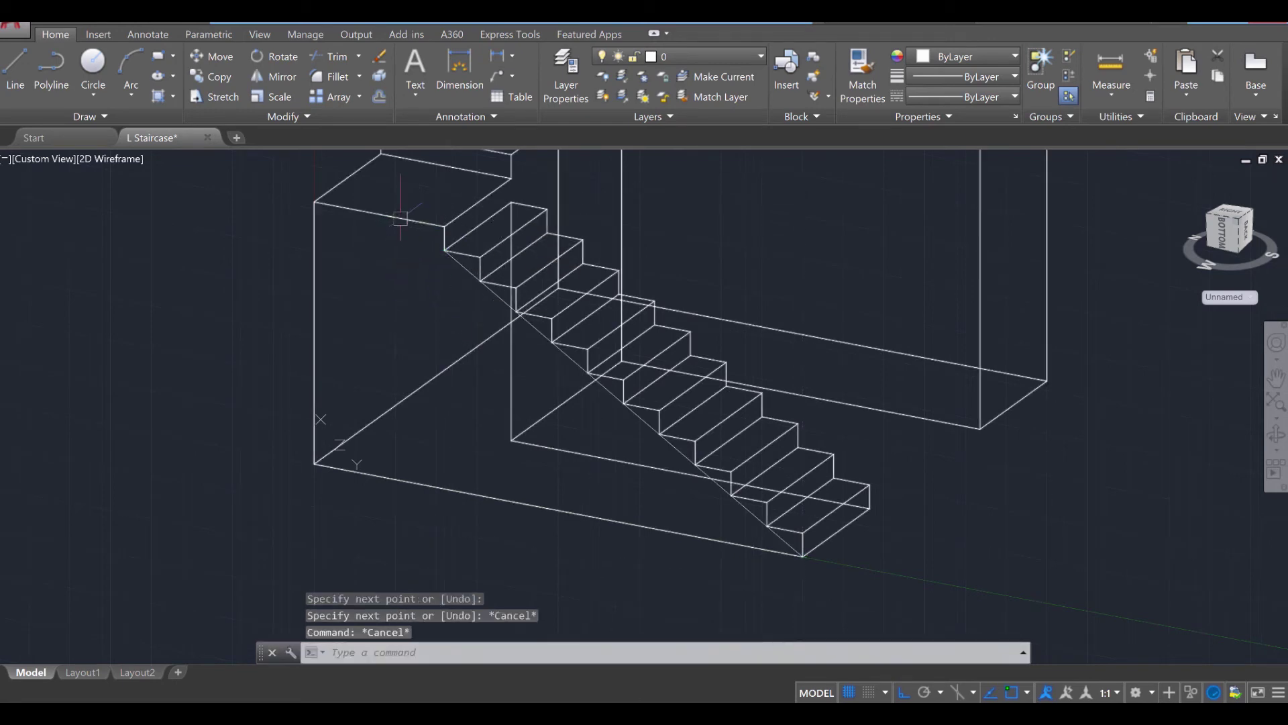
key(Escape)
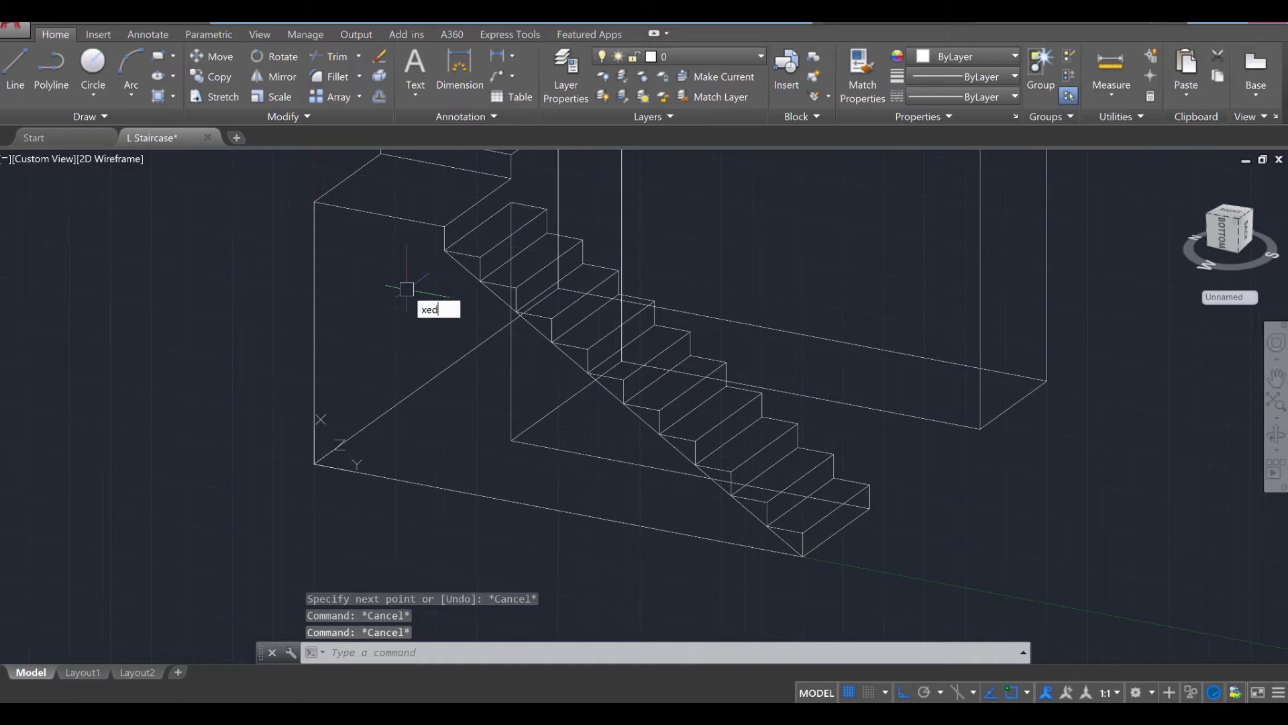
Extract the flight's top edge as a separate line with XEDGES
key(Return)
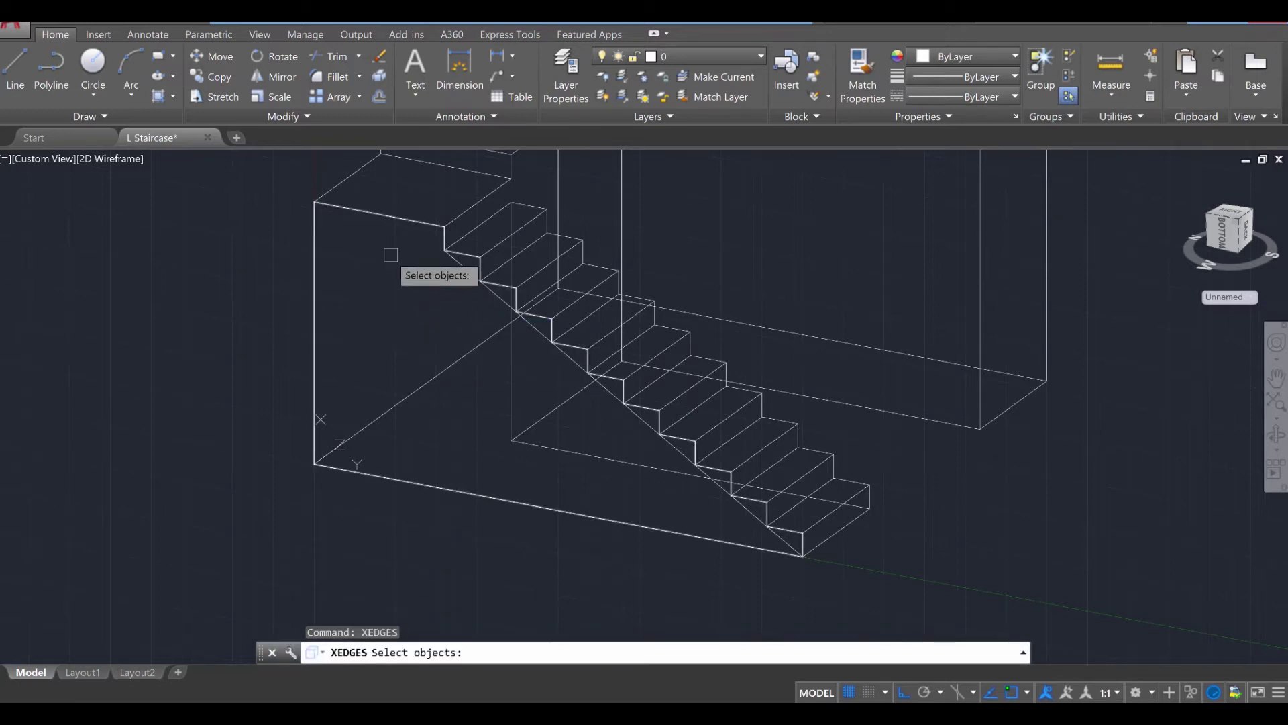
click(374, 216)
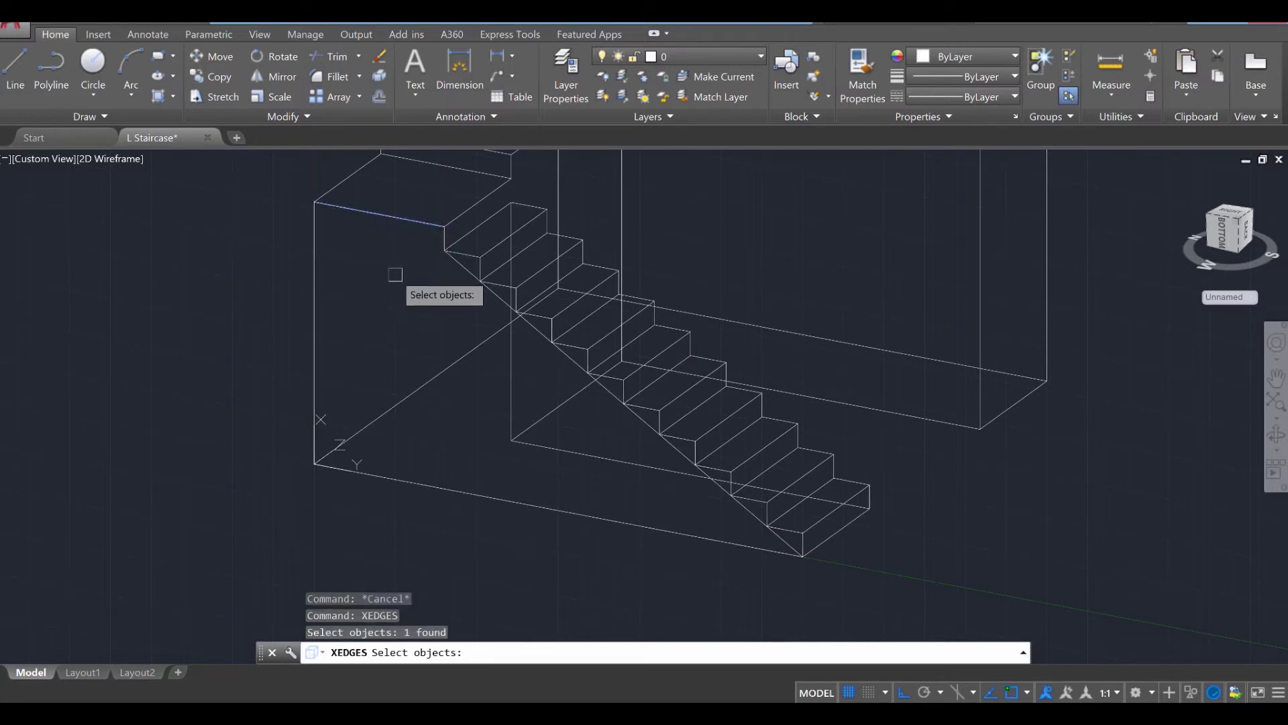
key(Return)
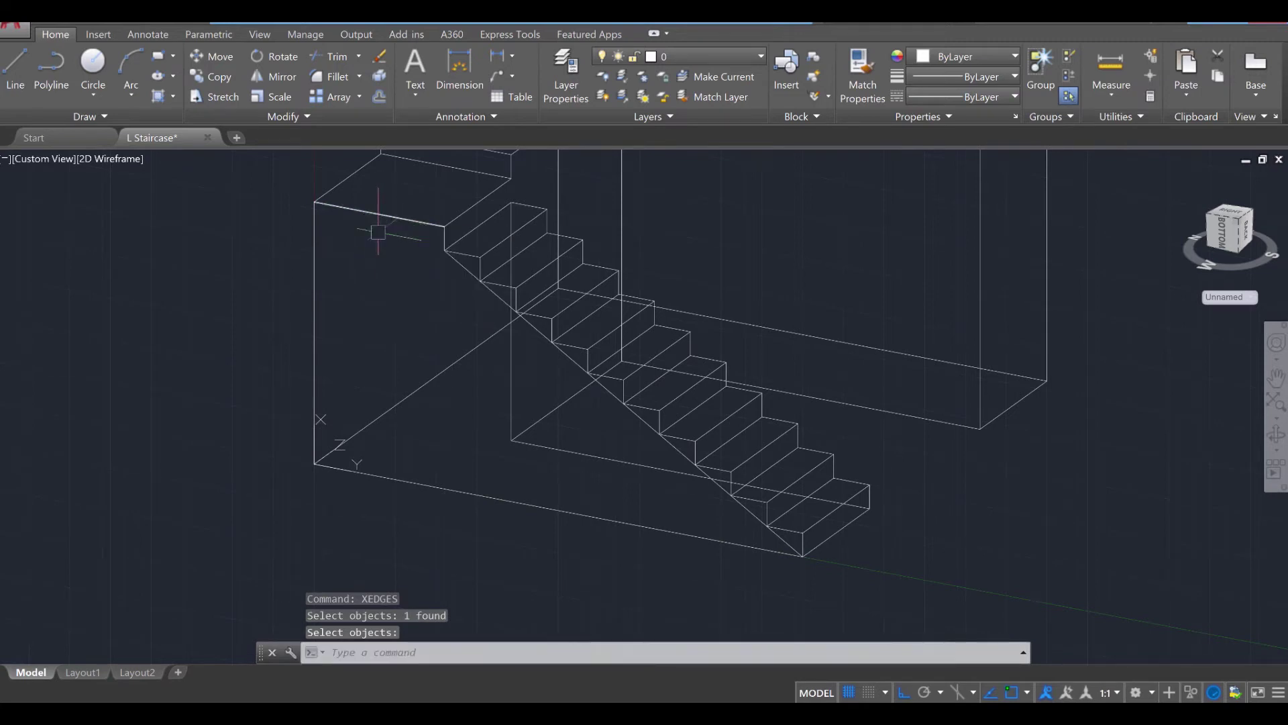
key(Escape)
key(Escape)
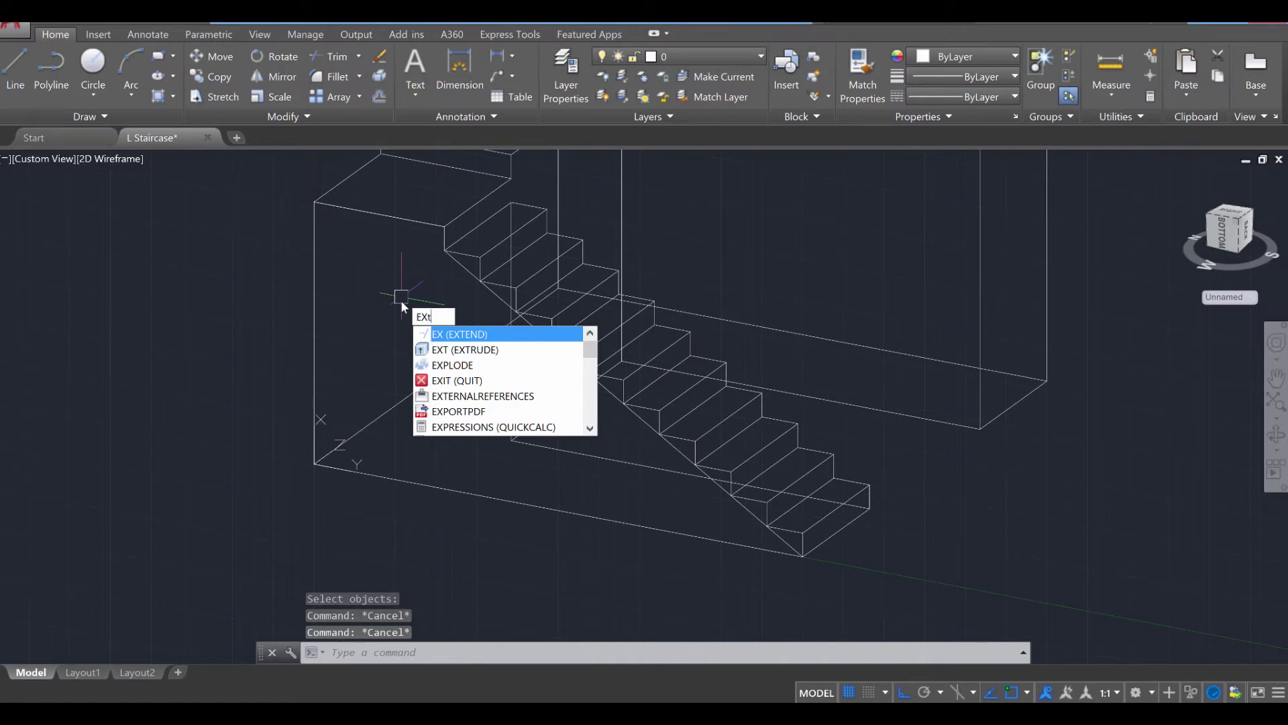
Extend the diagonal underside line to the extracted top edge, then select that edge line
text(te)
key(Return)
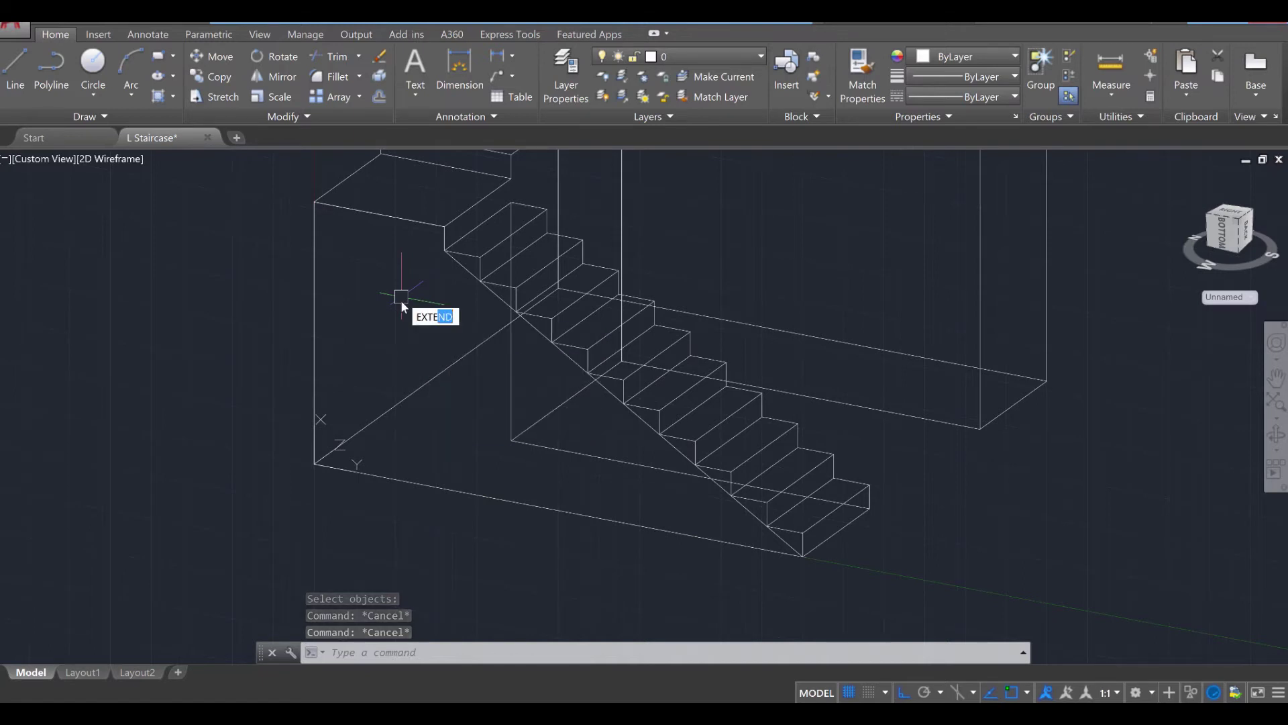
click(388, 218)
key(Return)
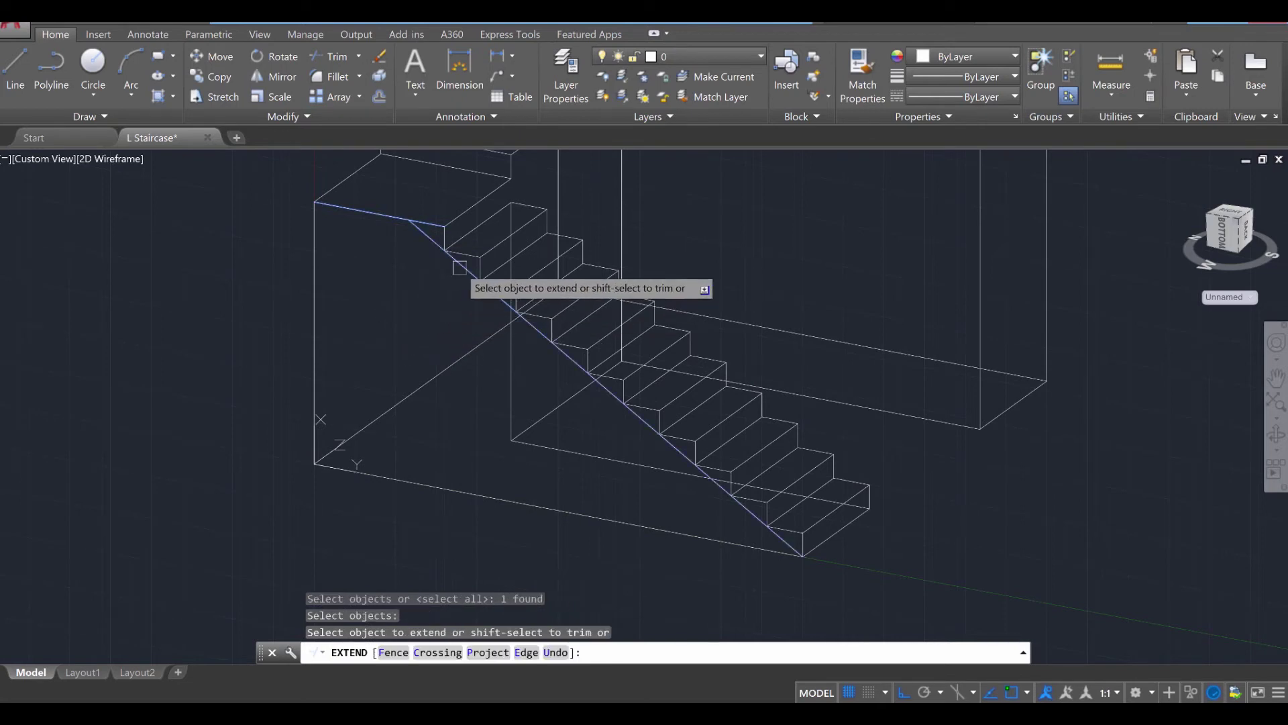
click(459, 268)
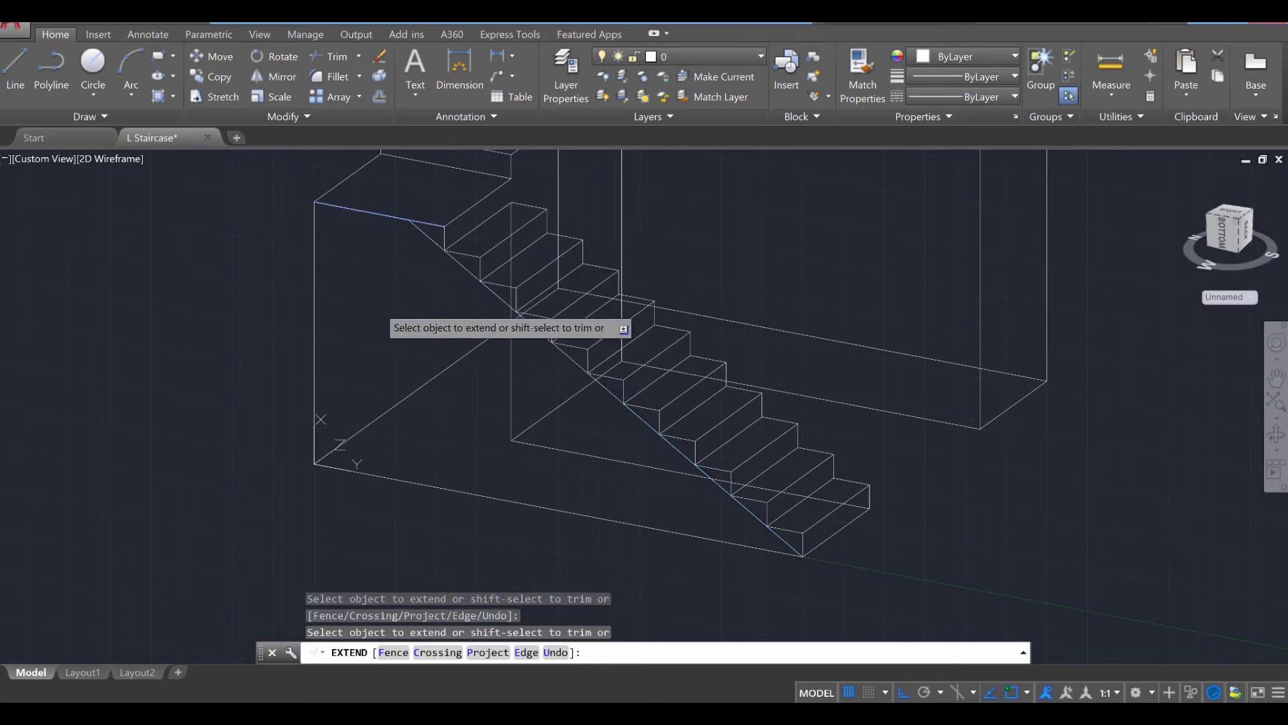
key(Escape)
key(Escape)
key(Escape)
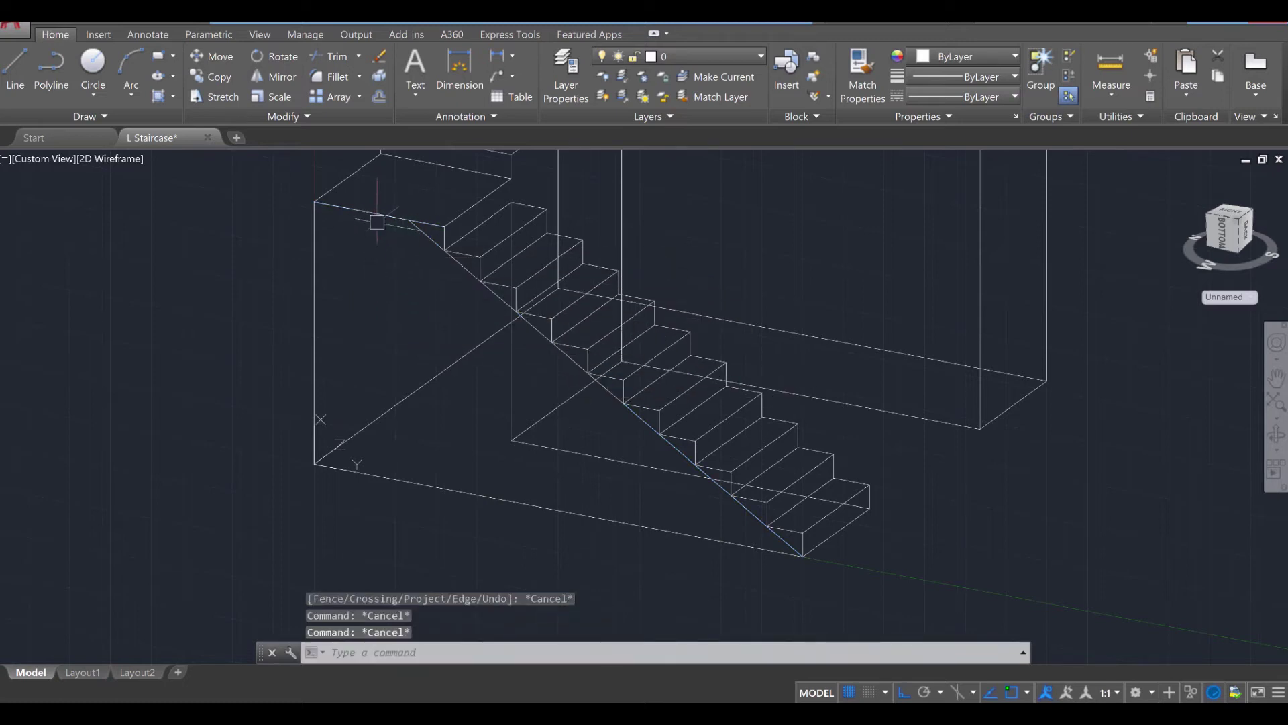
click(379, 216)
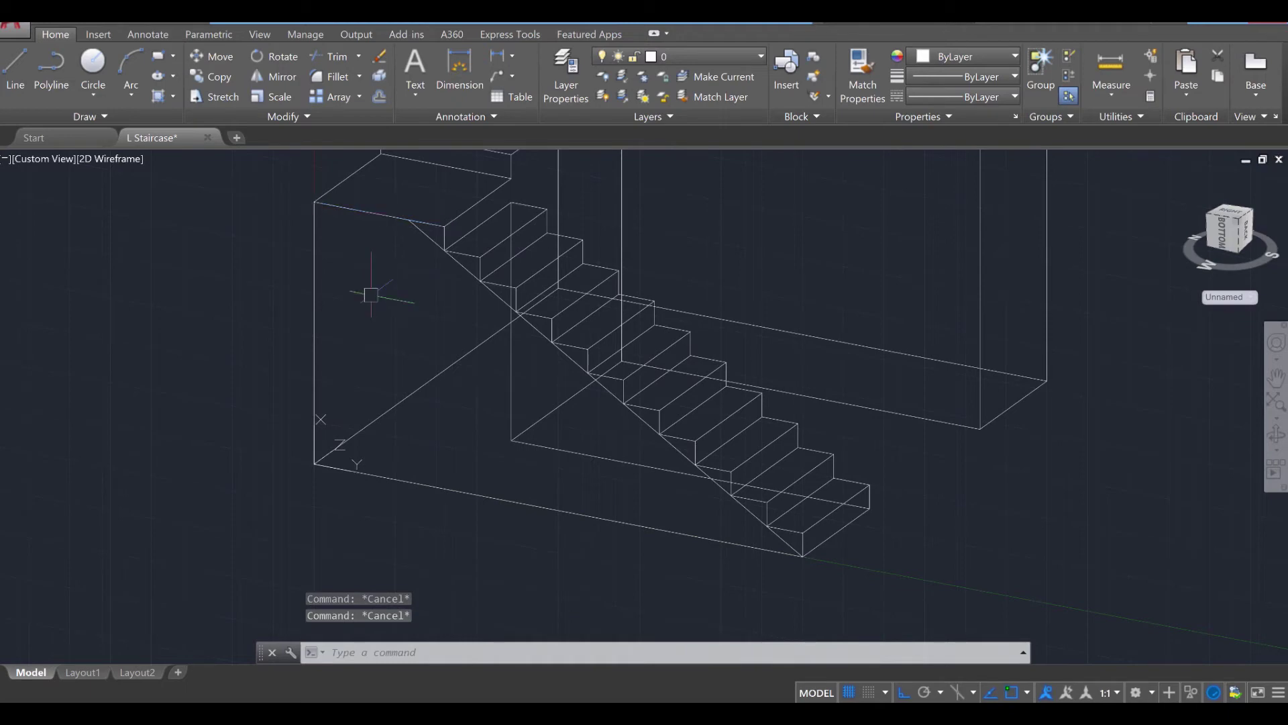
Erase the extracted top-edge helper line
key(Delete)
shift+middle_drag(403, 325, 350, 485)
scroll(323, 458, up, 3)
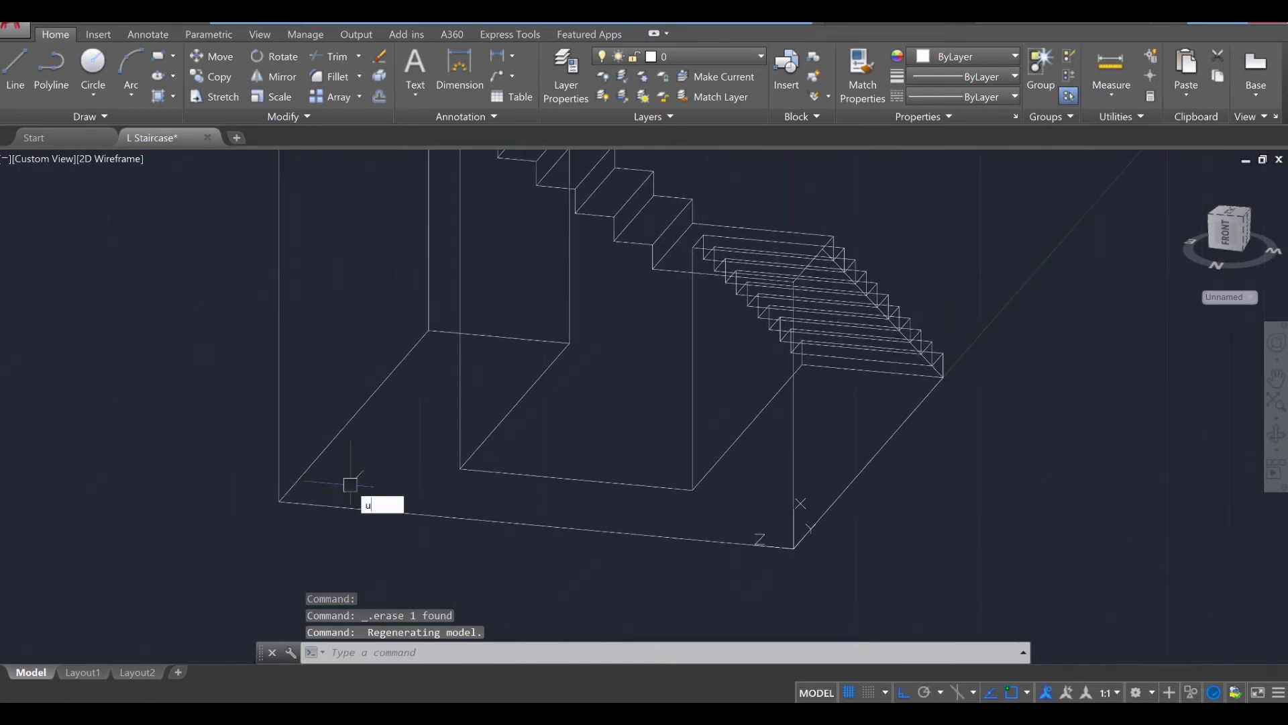
Align the UCS to the other flight's support box with origin, X-axis and XY-plane points
text(cs)
key(Return)
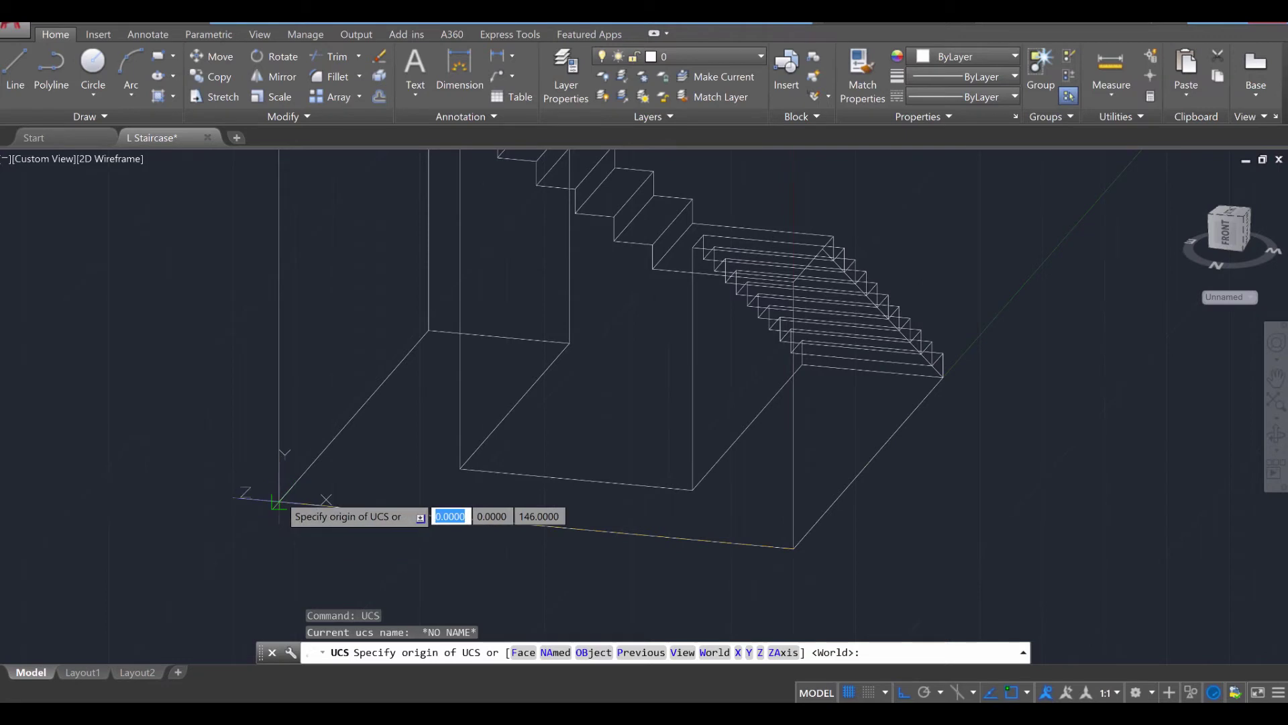
click(278, 502)
scroll(274, 345, down, 4)
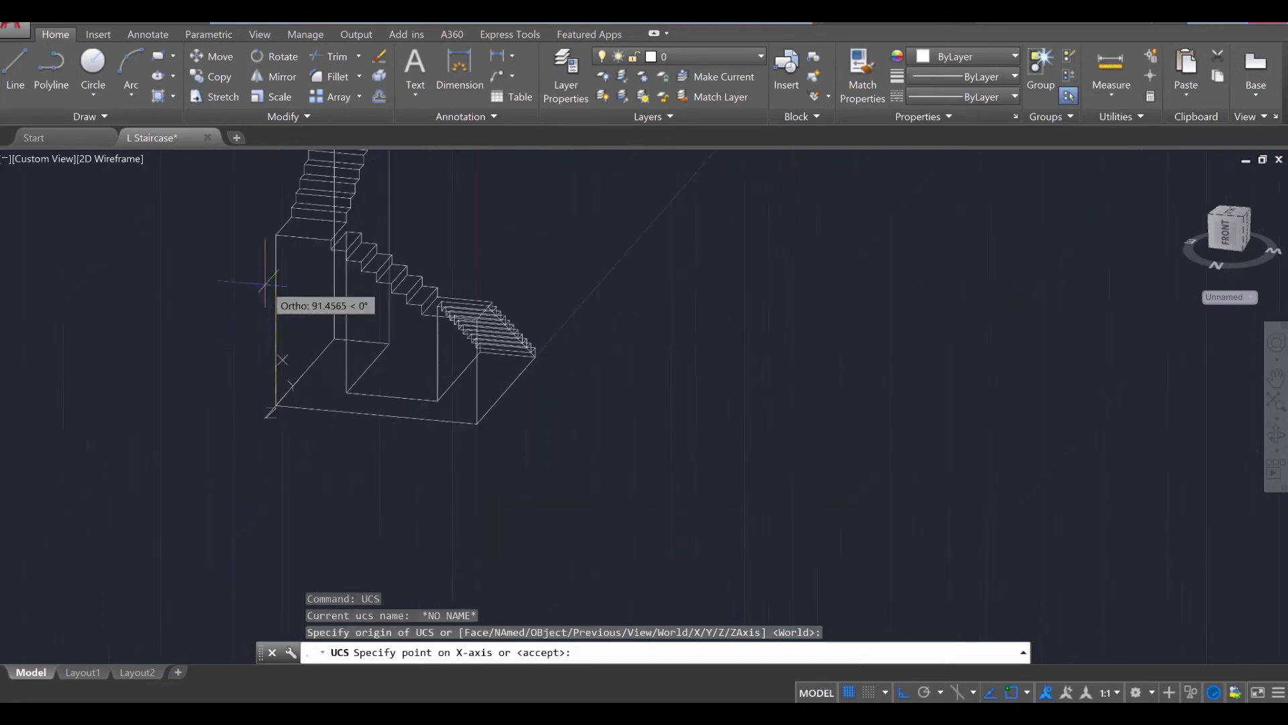
click(275, 236)
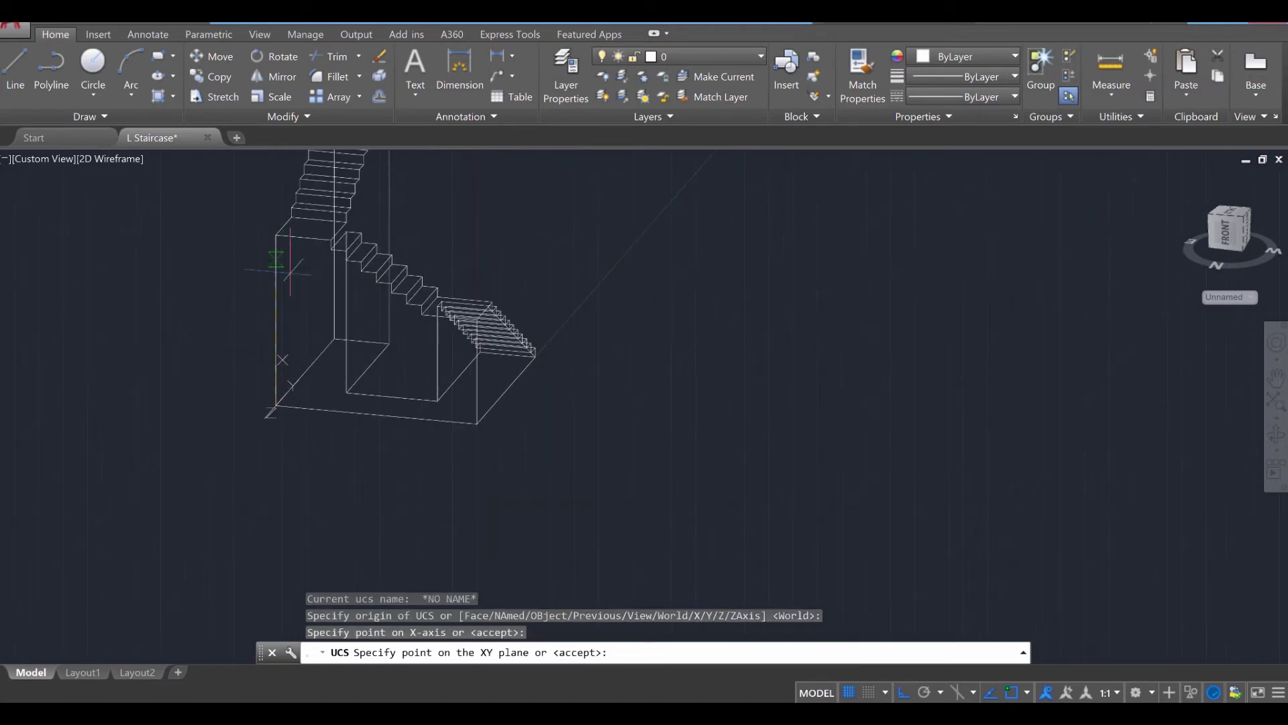
click(476, 424)
shift+middle_drag(475, 422, 495, 504)
scroll(432, 406, up, 2)
key(Escape)
key(Escape)
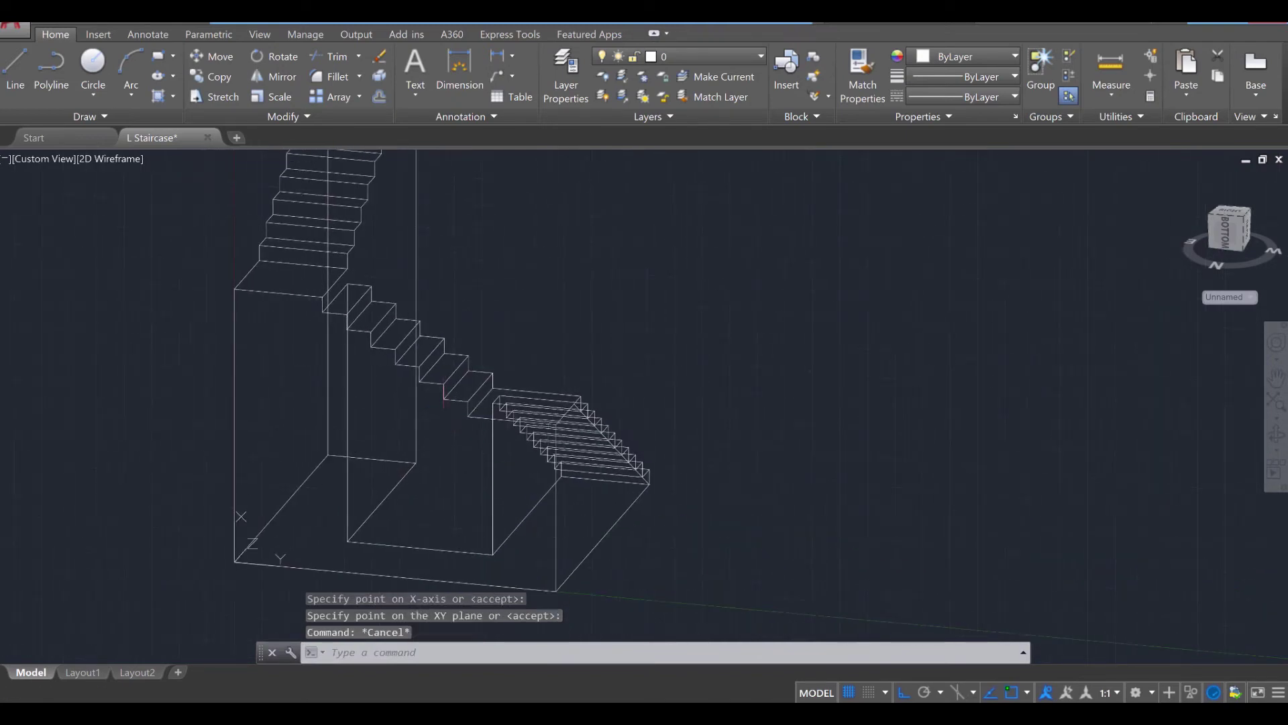
Start a line on the flight, then abandon it
text(line)
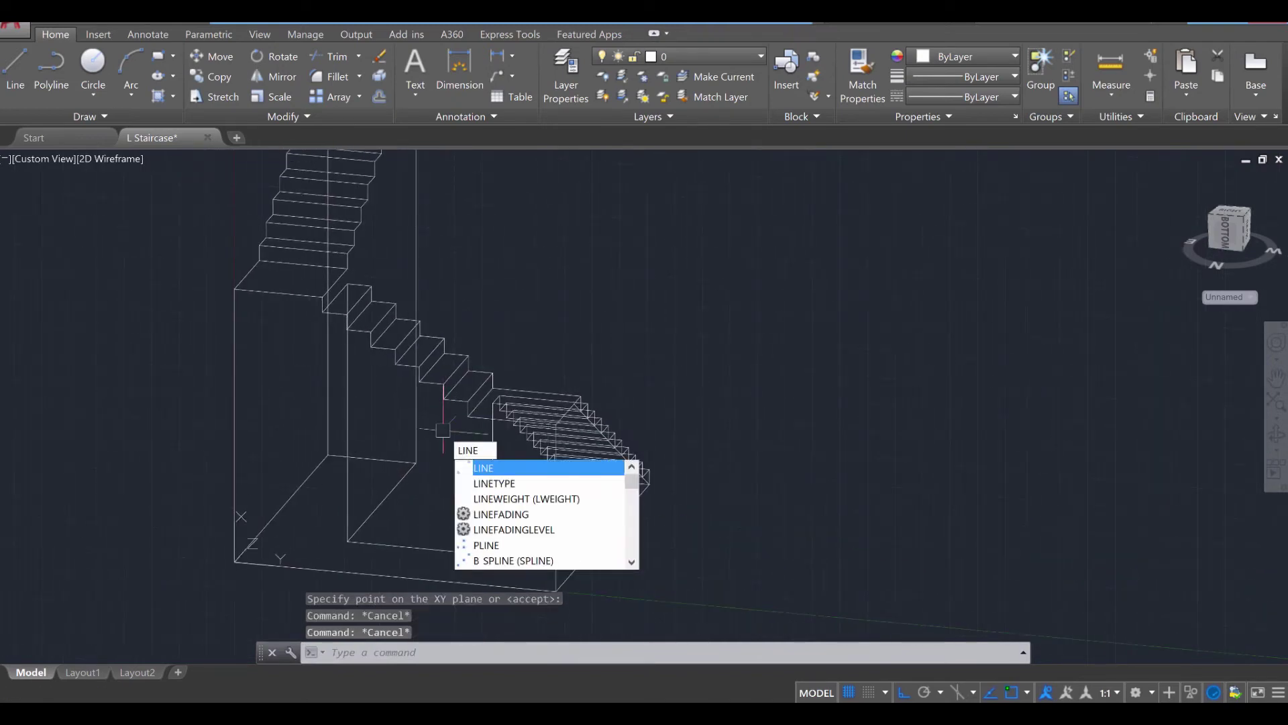
key(Return)
click(466, 420)
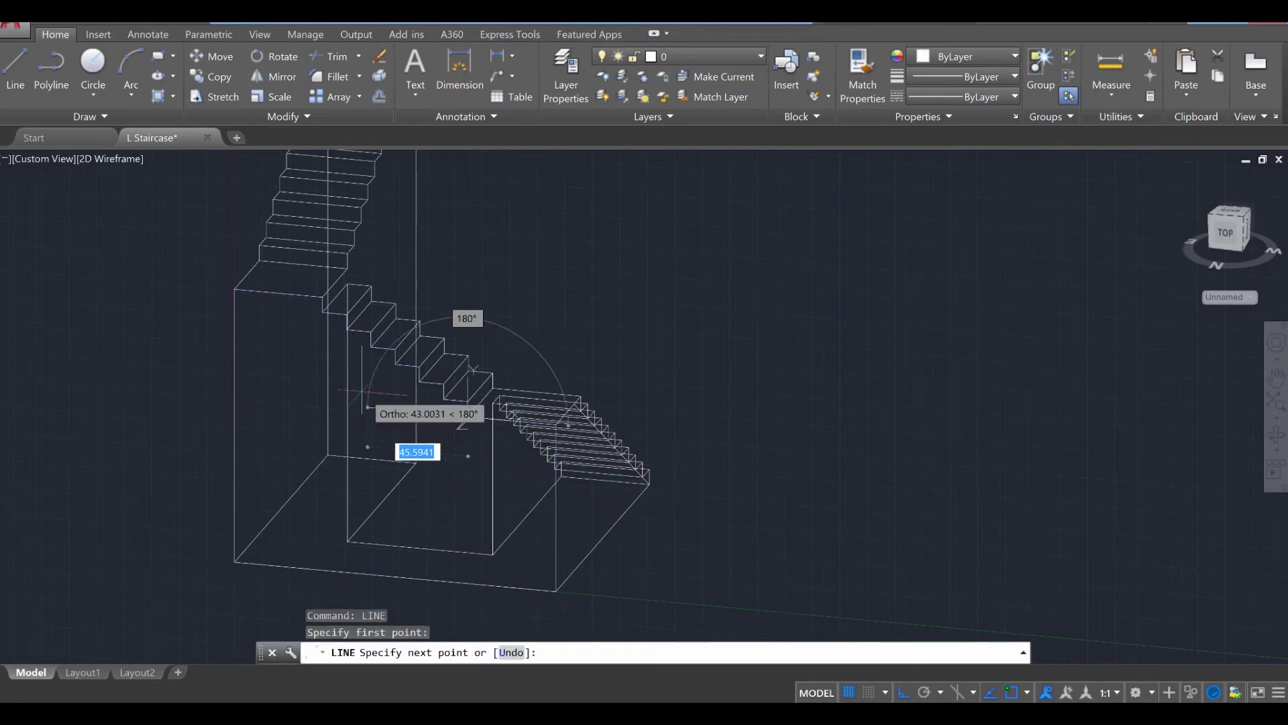
scroll(321, 355, up, 2)
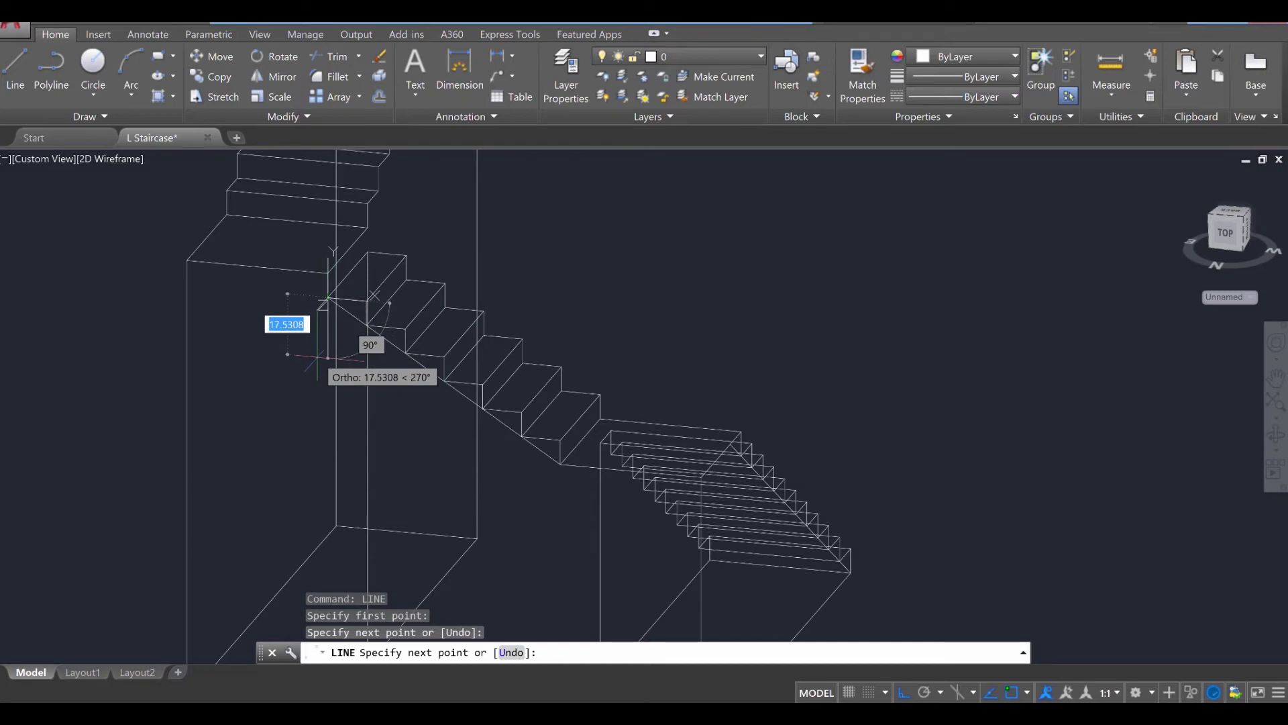
key(Escape)
key(Escape)
key(Escape)
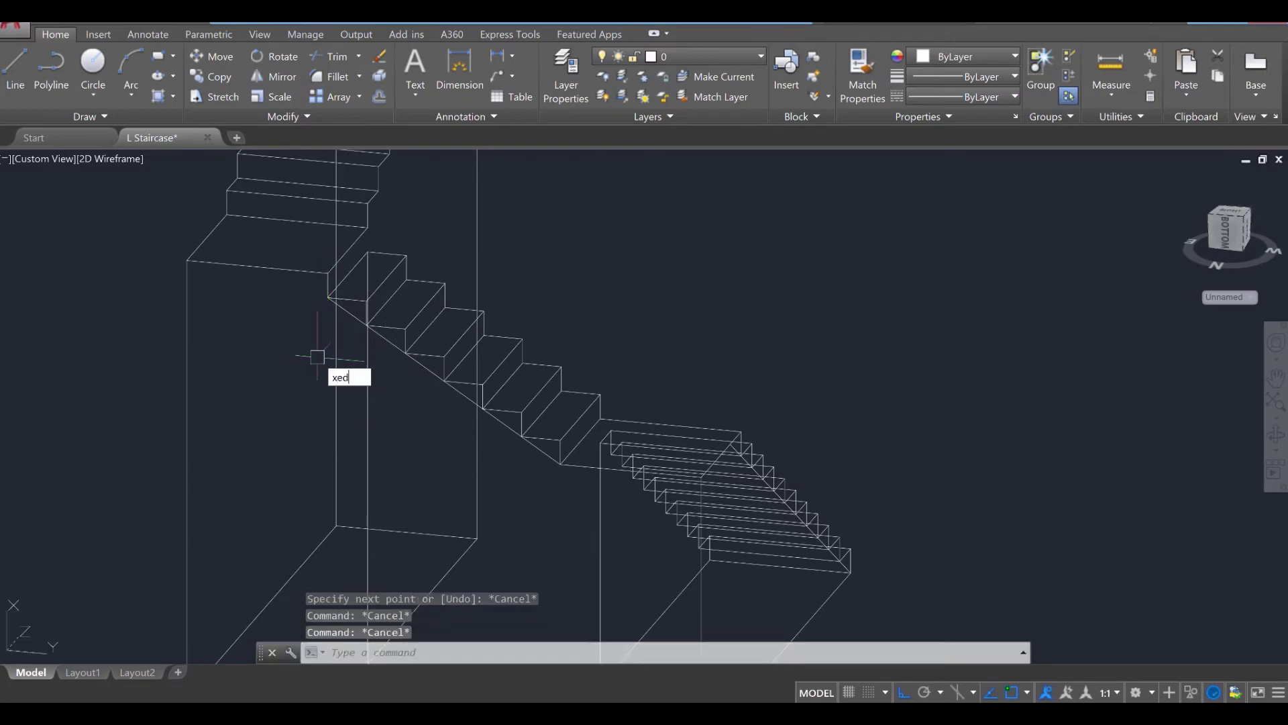
Begin extracting the landing's top edge, then cancel the edge extraction
key(Return)
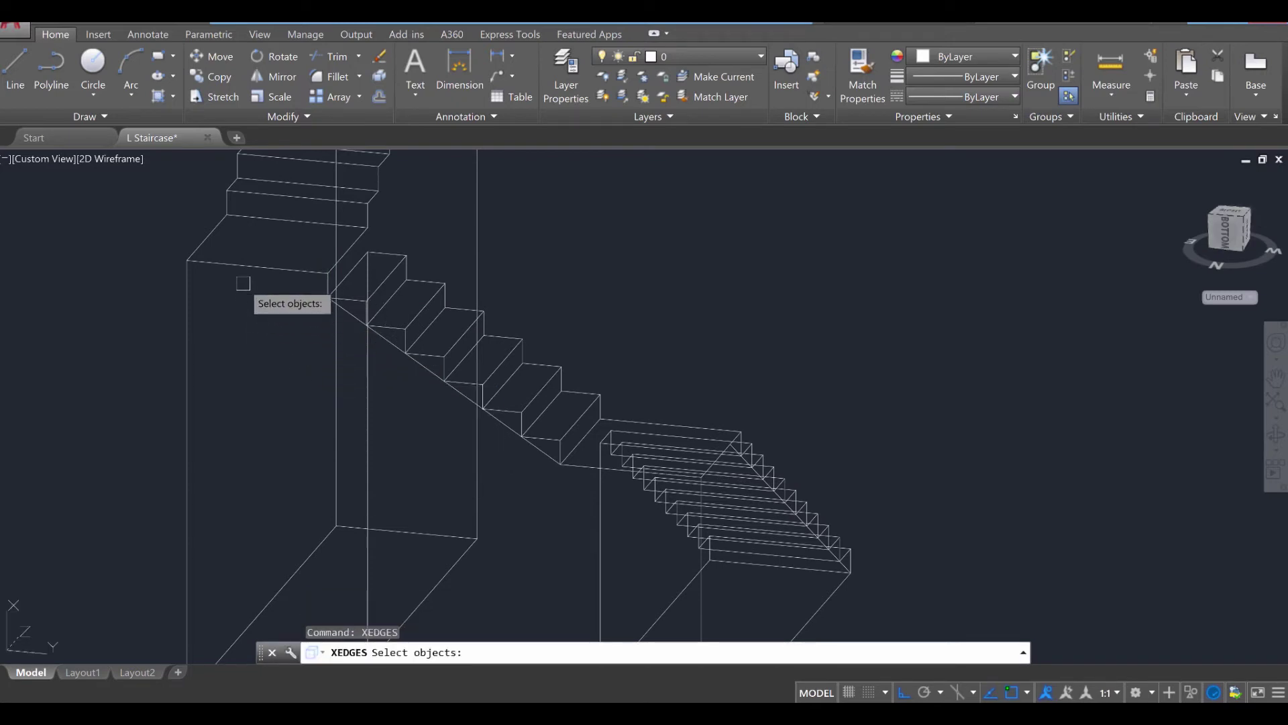
click(246, 265)
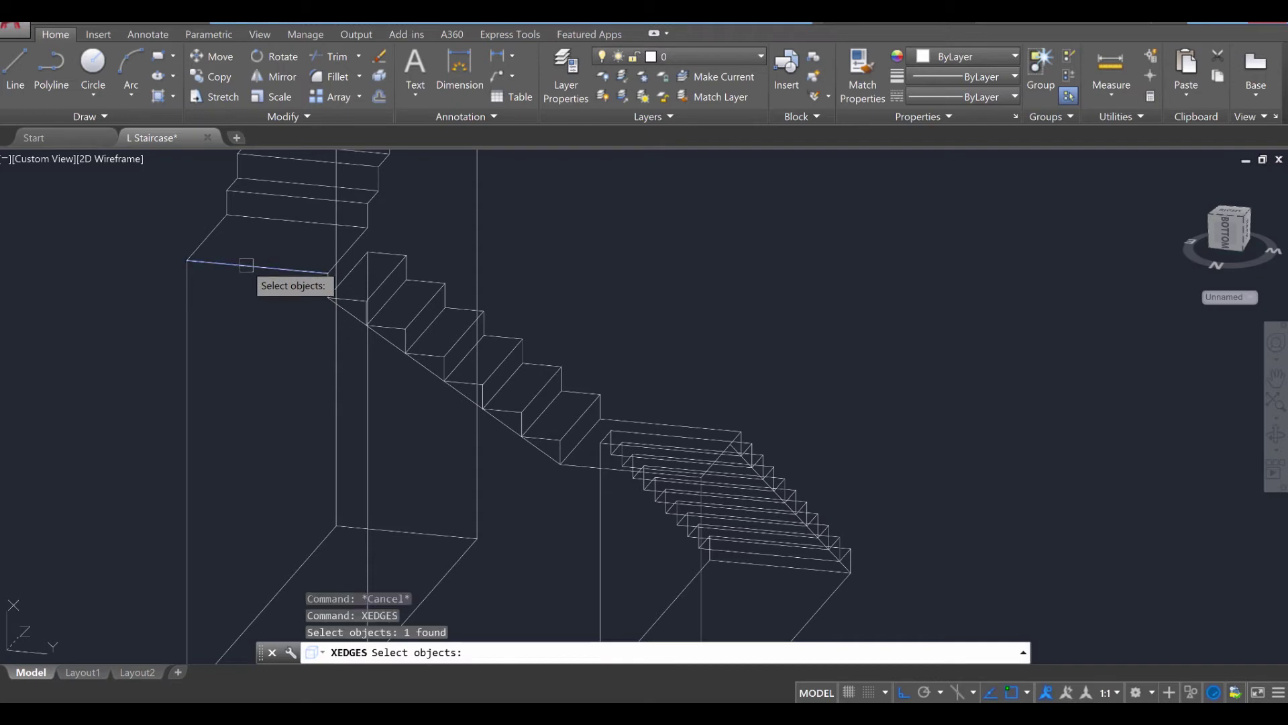
key(Escape)
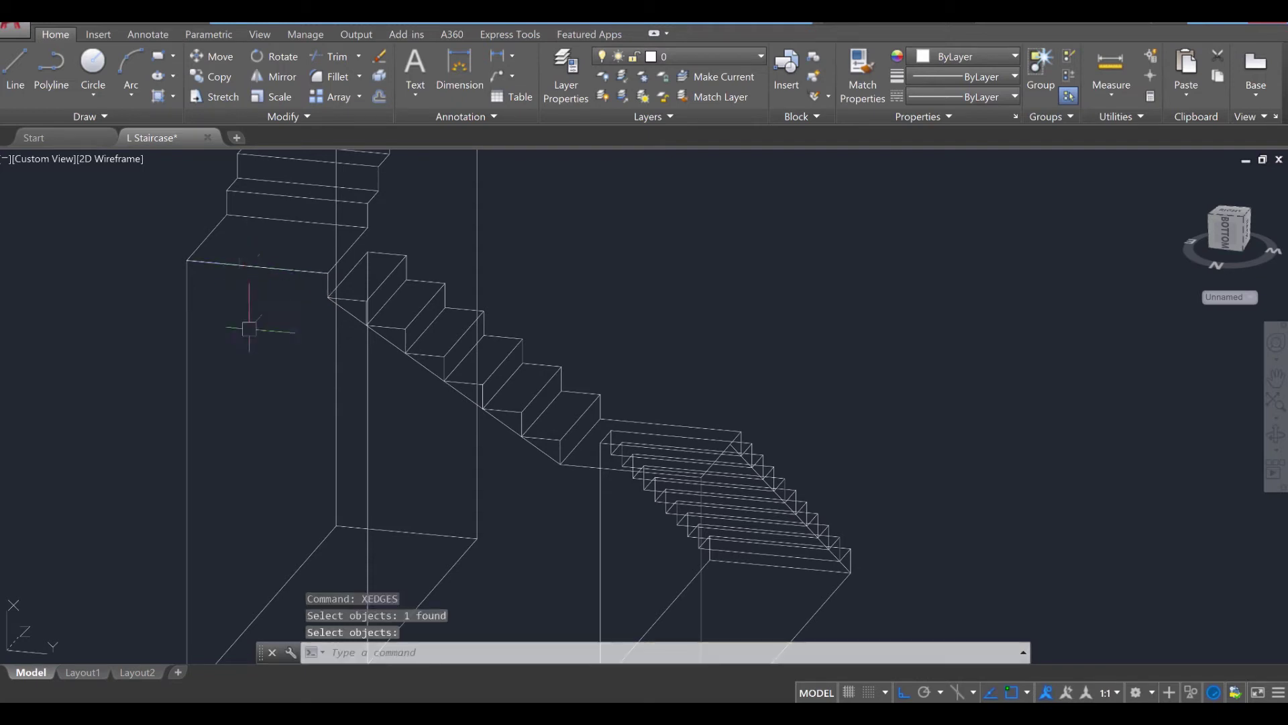
key(Escape)
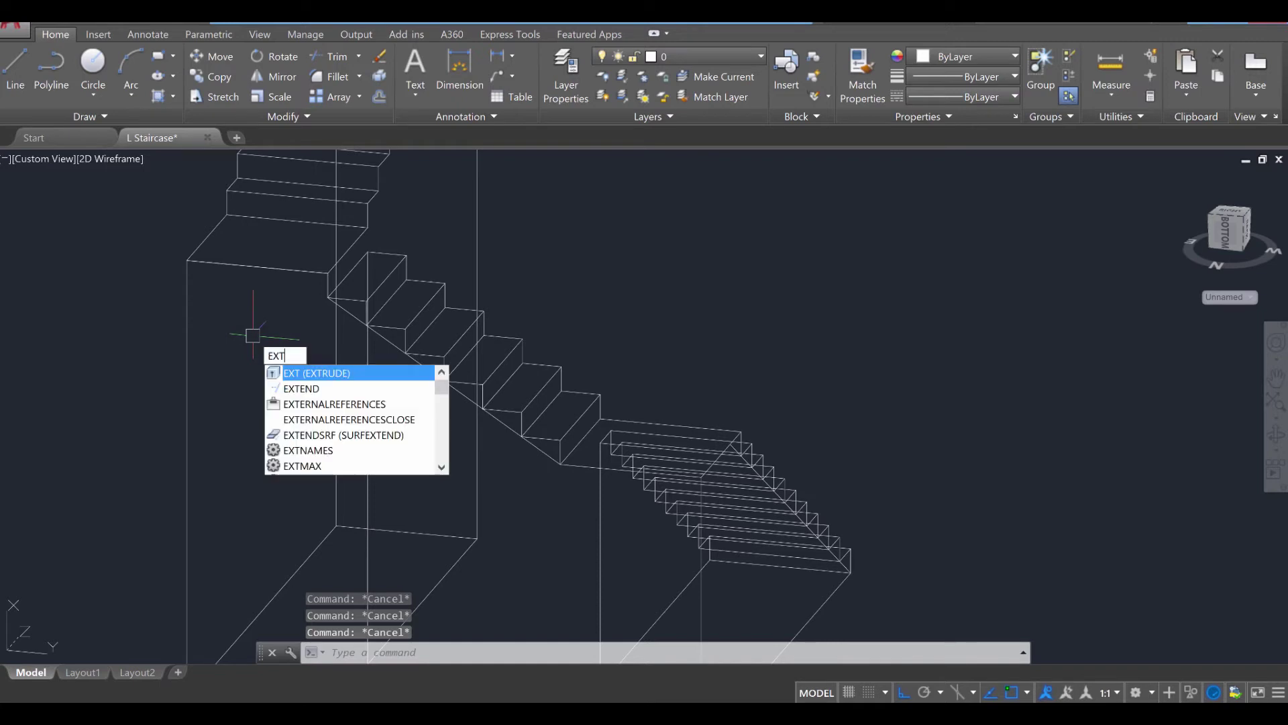
Extend the flight's diagonal underside line up to the landing's top edge boundary
key(Return)
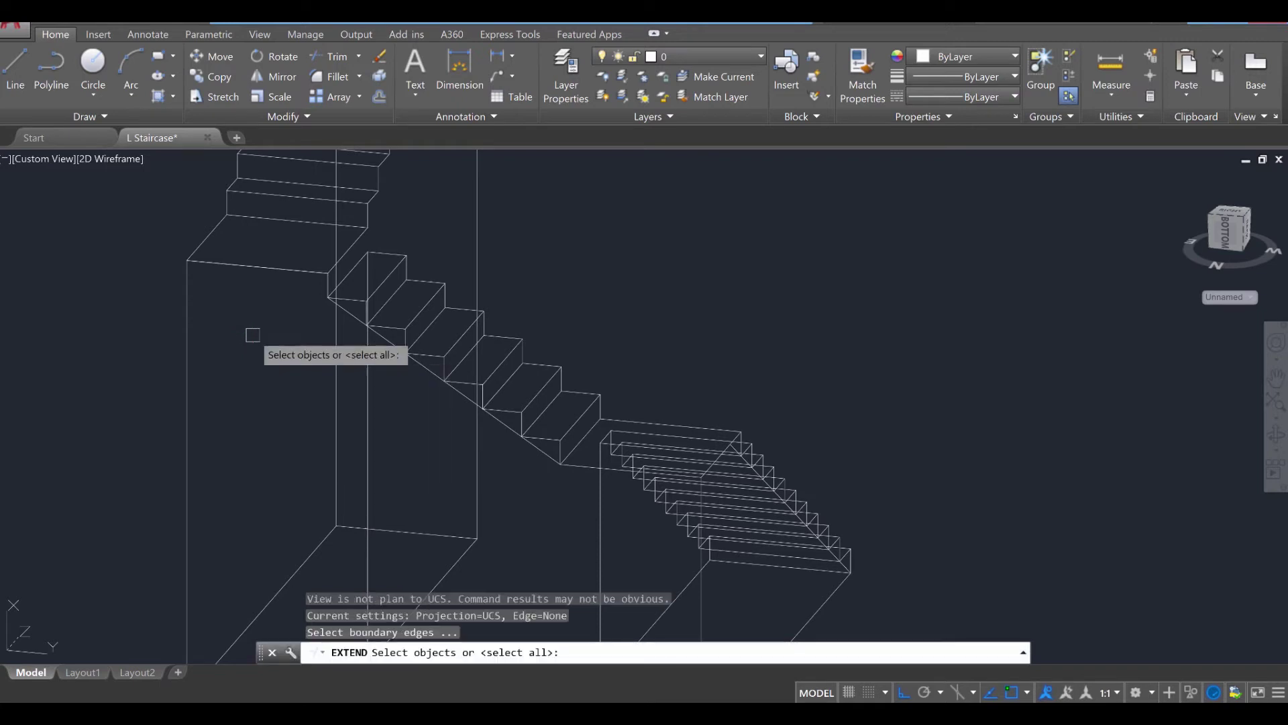
click(256, 271)
key(Return)
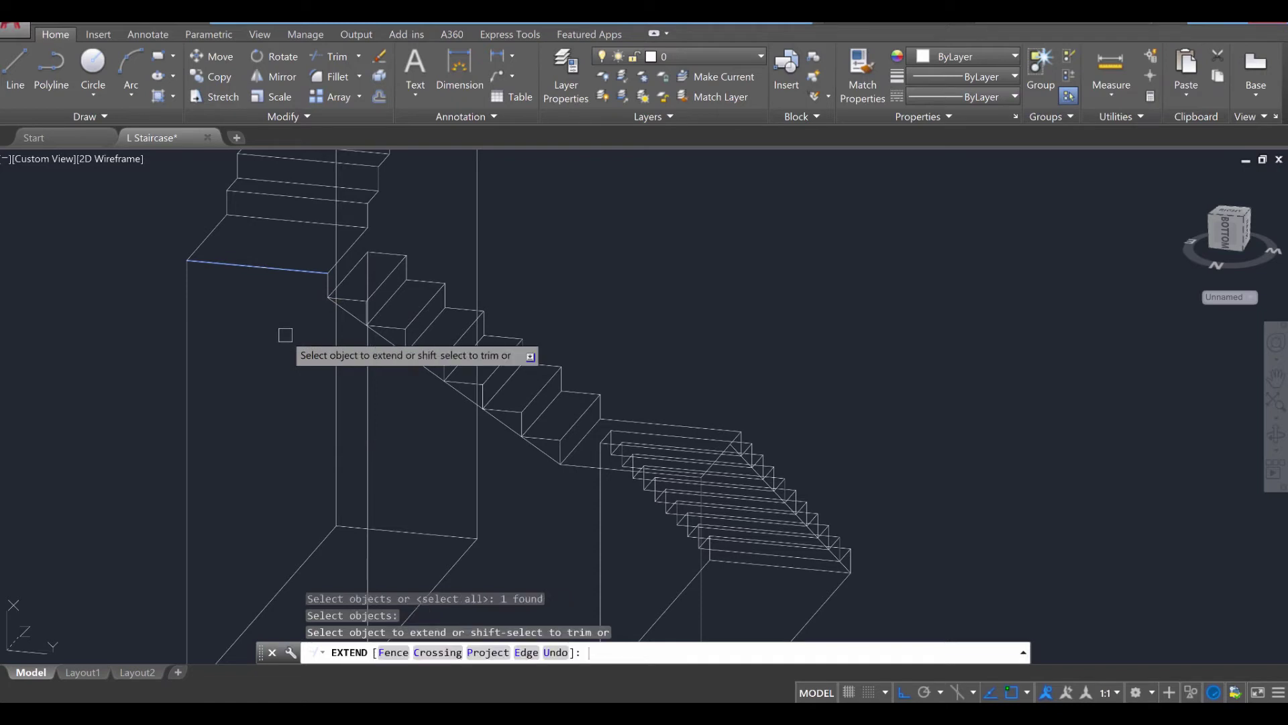
click(351, 312)
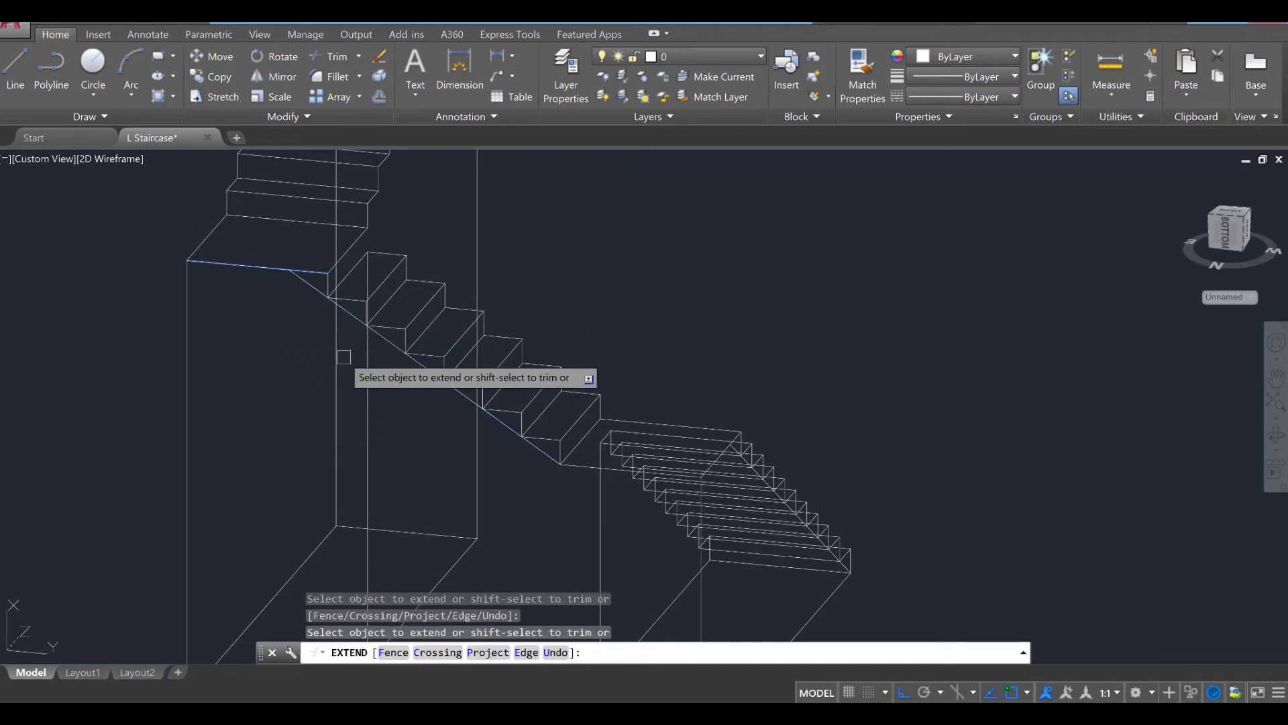
key(Return)
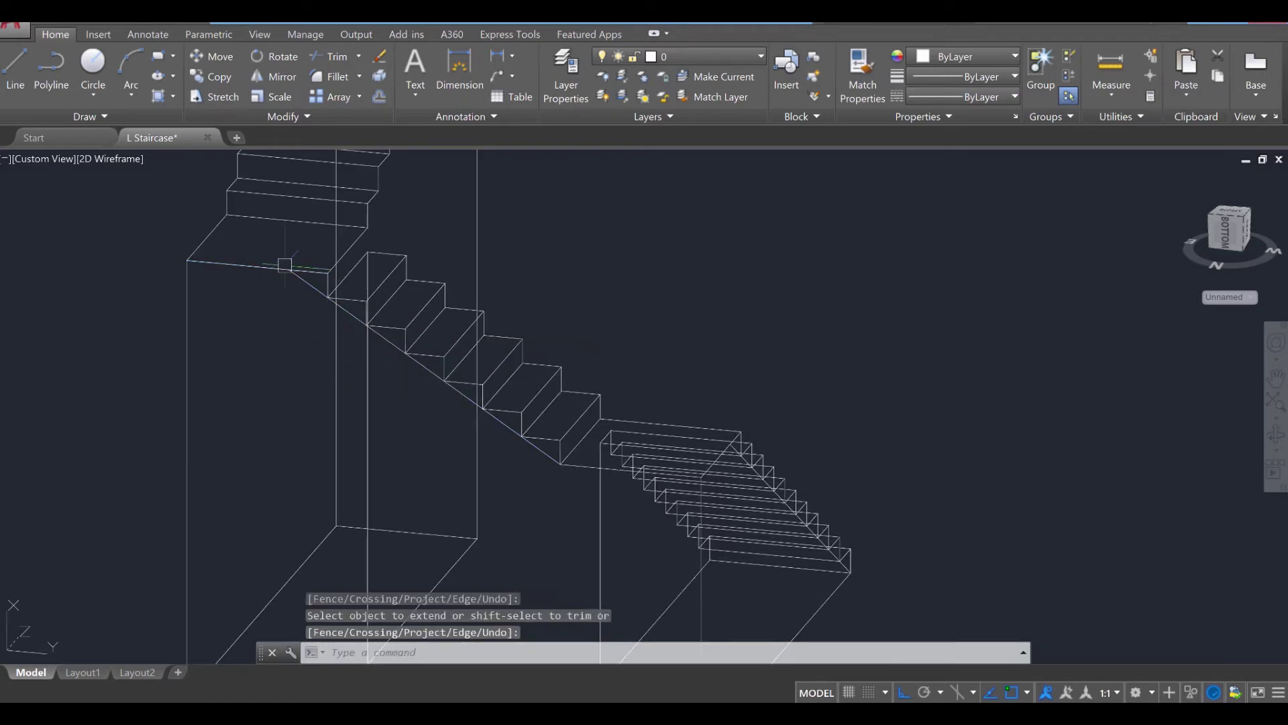
key(Escape)
key(Escape)
key(Escape)
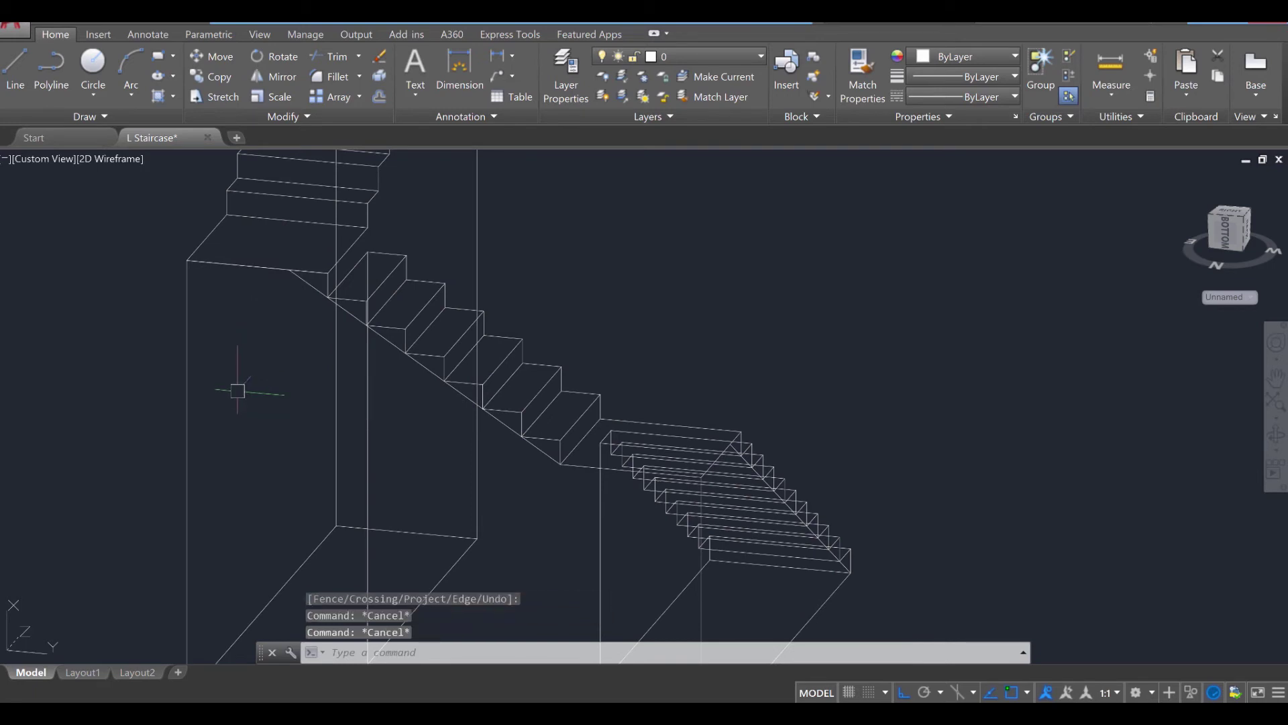
mouse_move(249, 414)
middle_down()
mouse_move(423, 400)
mouse_move(434, 329)
middle_up()
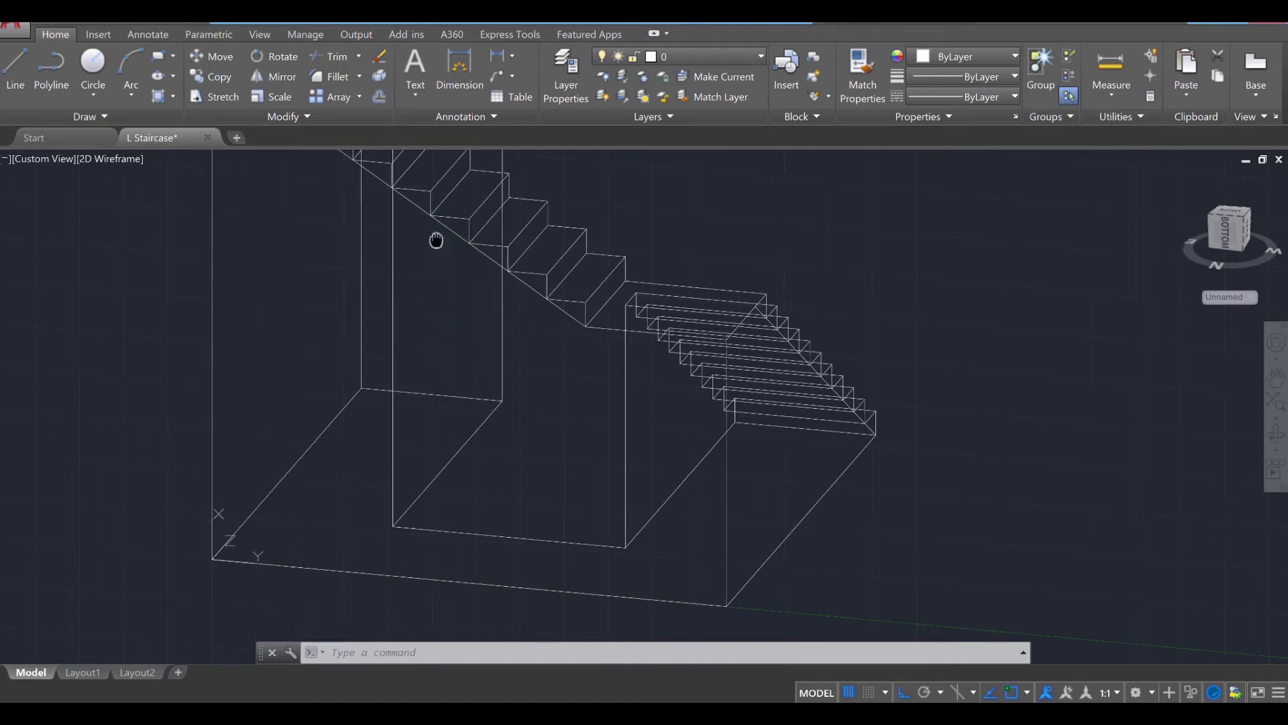
Offset the flight's diagonal stringer line 10 units downward to outline the slab thickness
middle_drag(437, 239, 460, 350)
key(Escape)
key(Escape)
key(Escape)
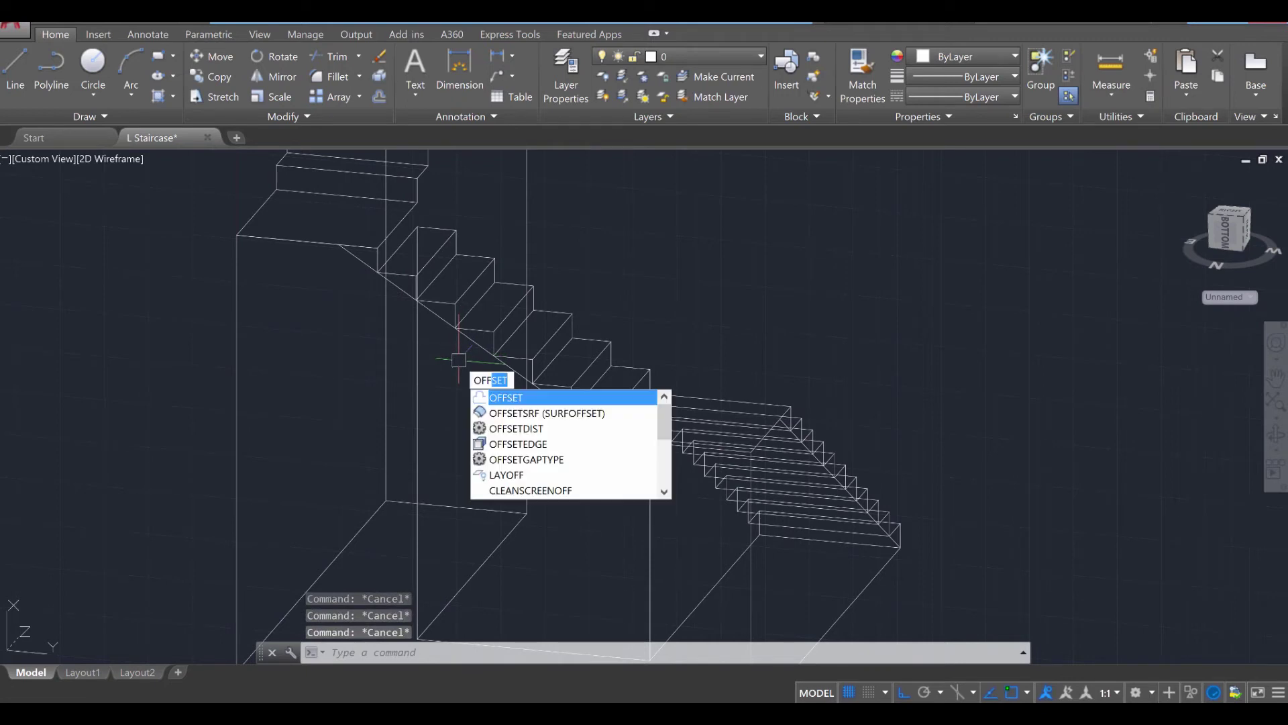
key(Return)
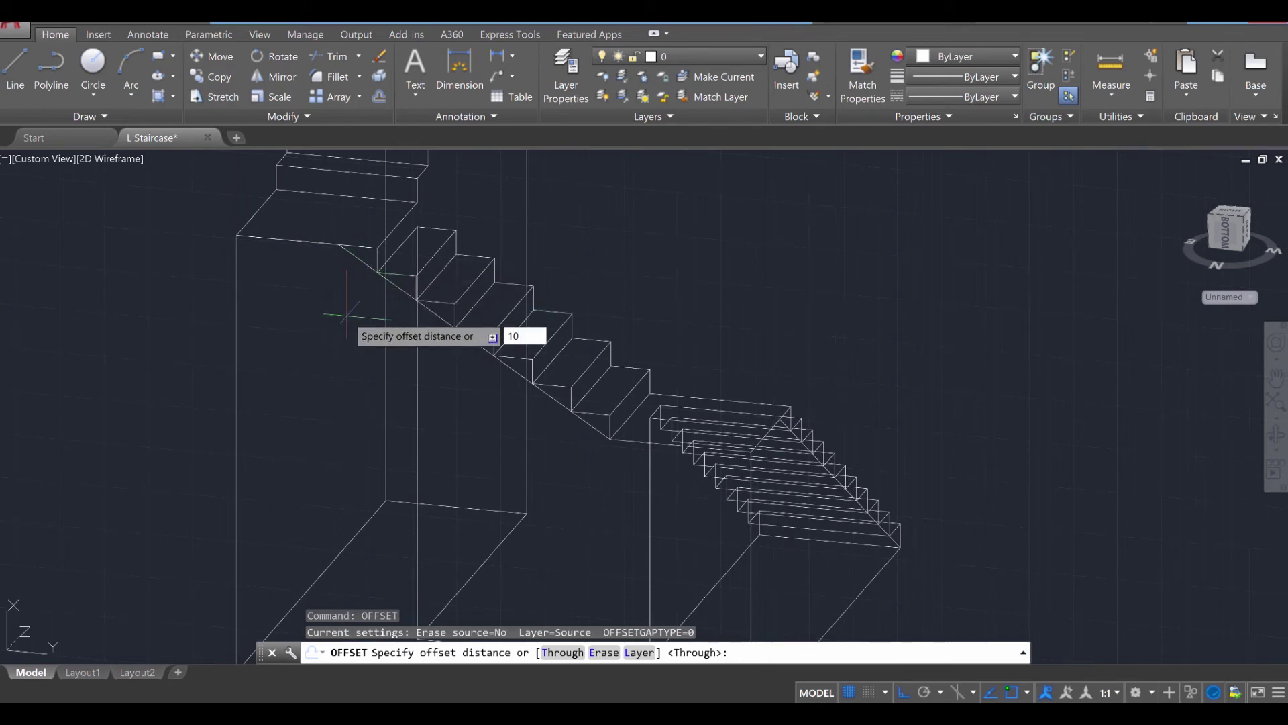
key(Return)
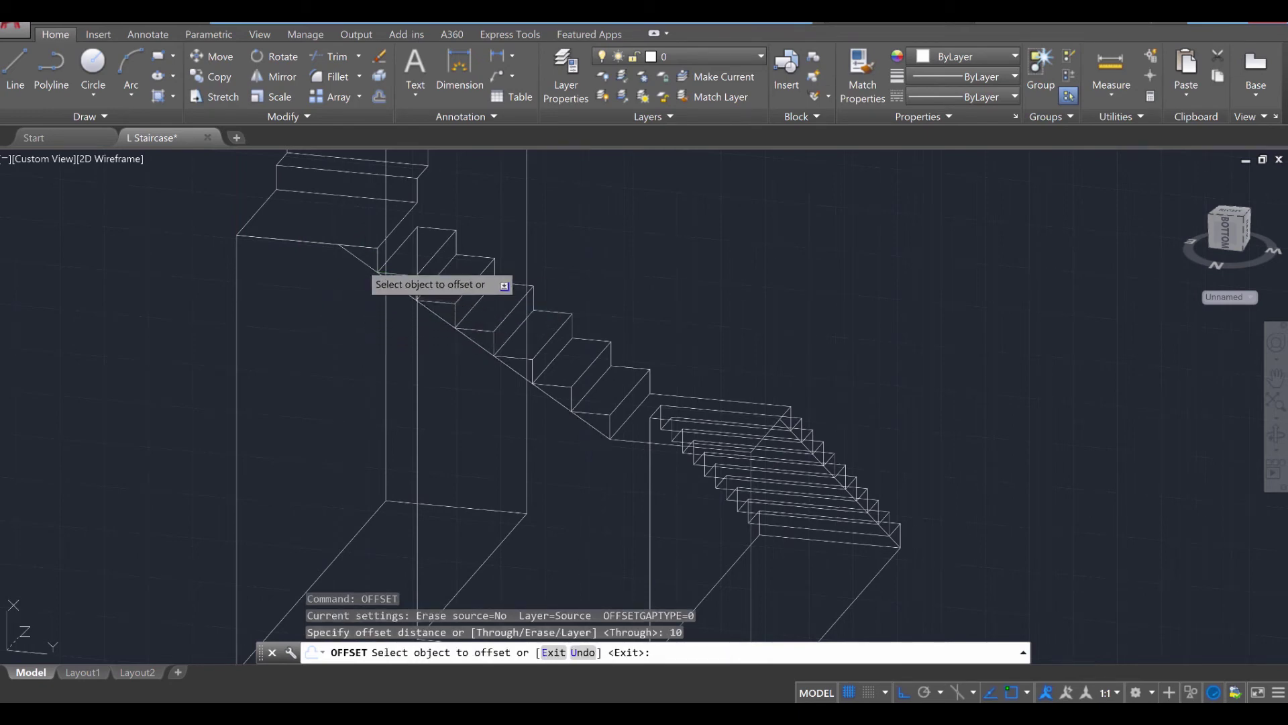
click(366, 267)
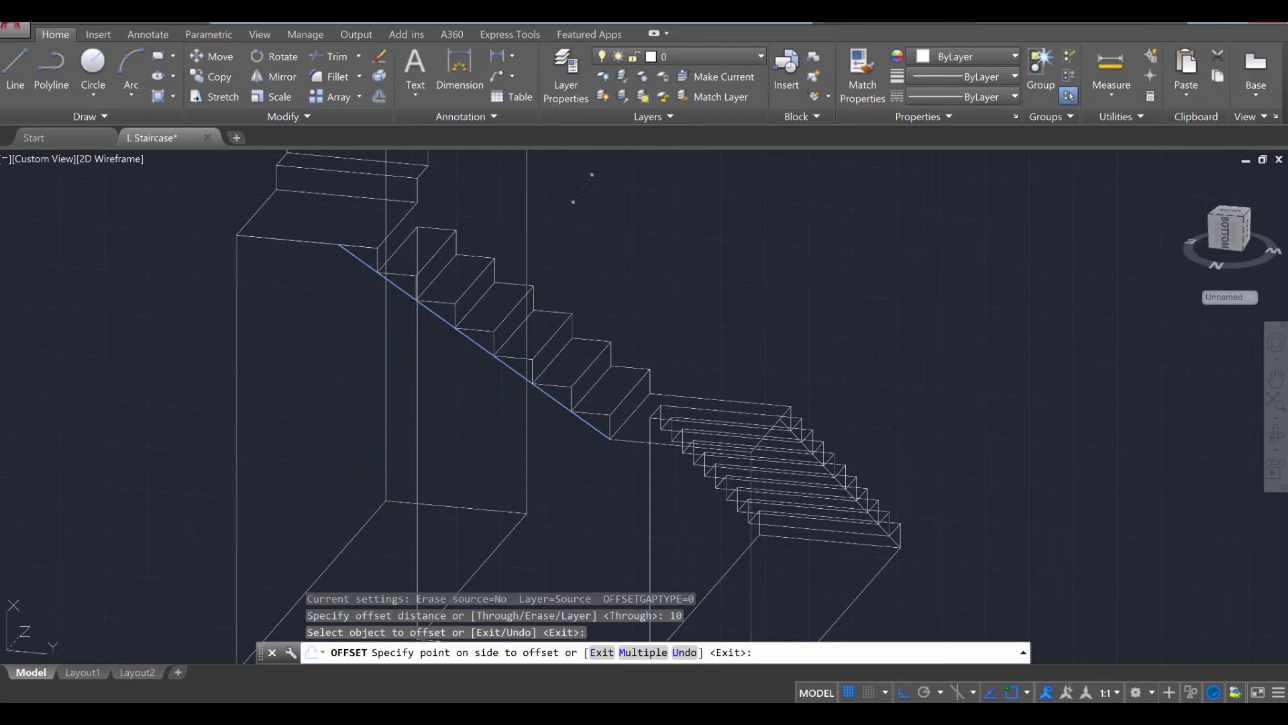
click(357, 474)
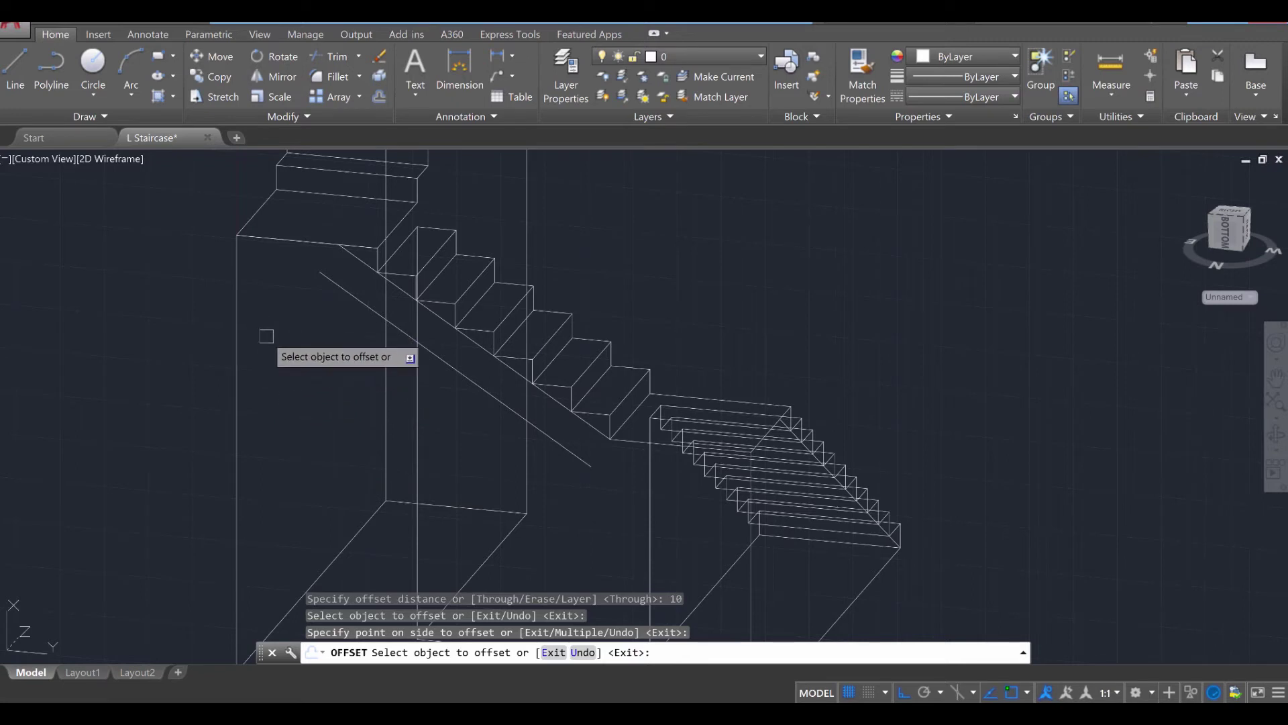
key(Escape)
key(Escape)
key(Escape)
key(Escape)
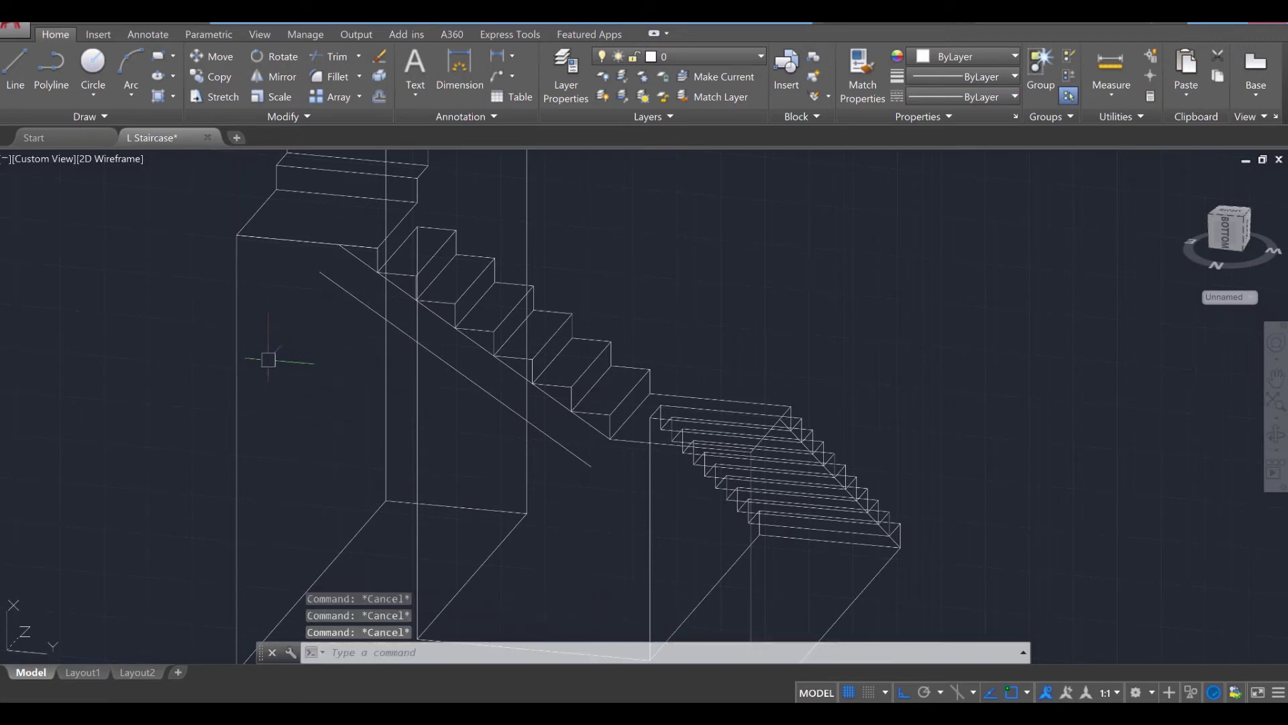
scroll(295, 362, down, 2)
Orbit to a side view and set a UCS with origin at the base box's lower-left corner
shift+middle_drag(278, 368, 659, 404)
text(U)
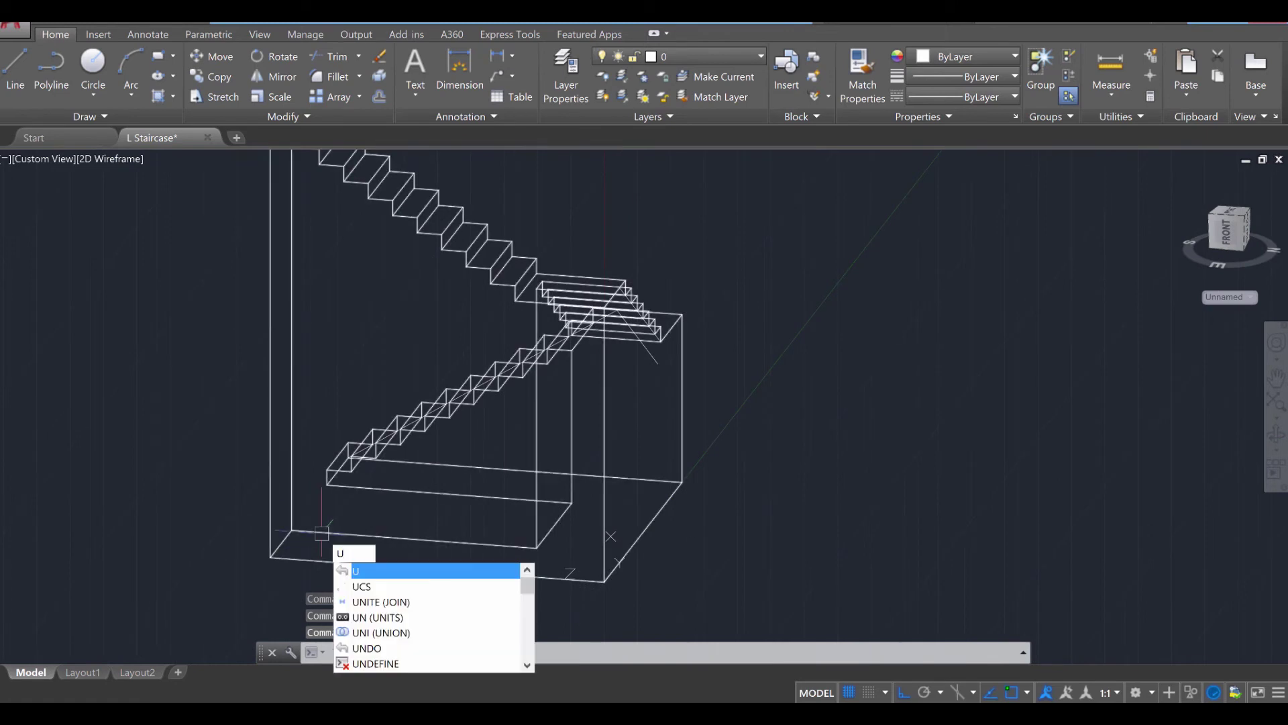
text(cs)
key(Return)
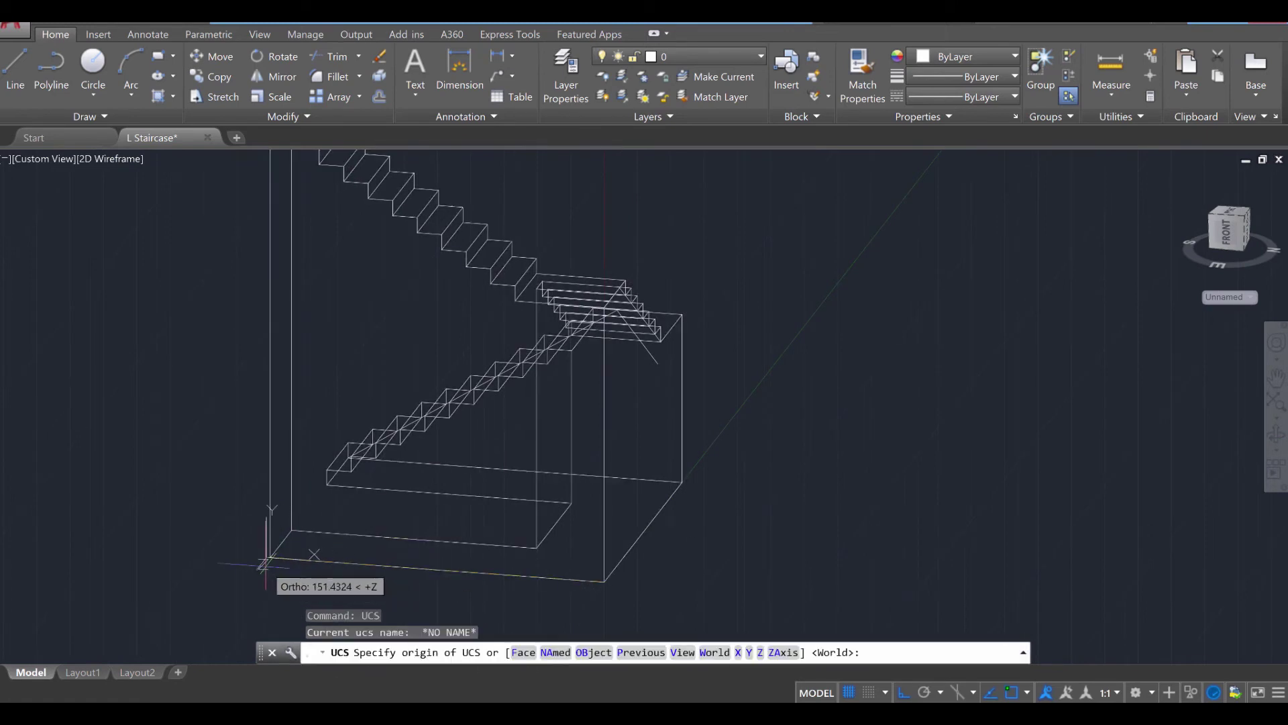
click(270, 557)
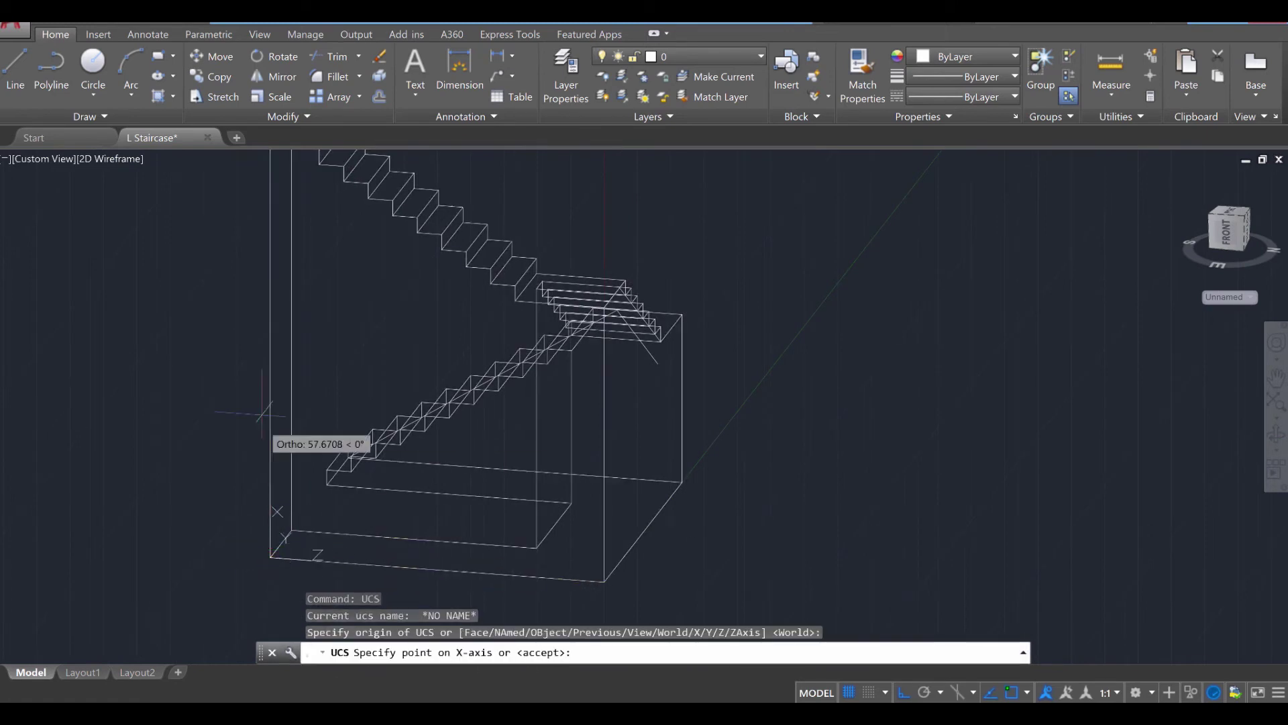
click(270, 299)
click(604, 581)
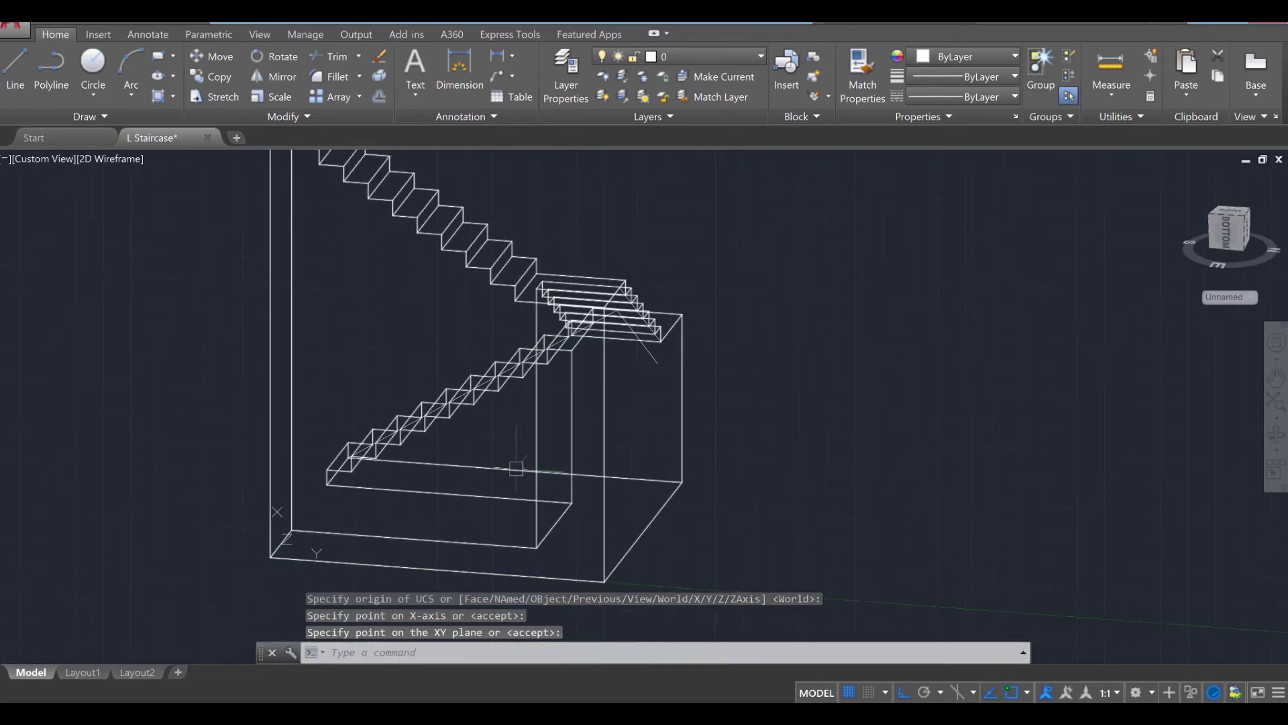
Bring the upper flight into view and begin a new LINE command
middle_drag(404, 383, 400, 473)
middle_drag(421, 388, 411, 428)
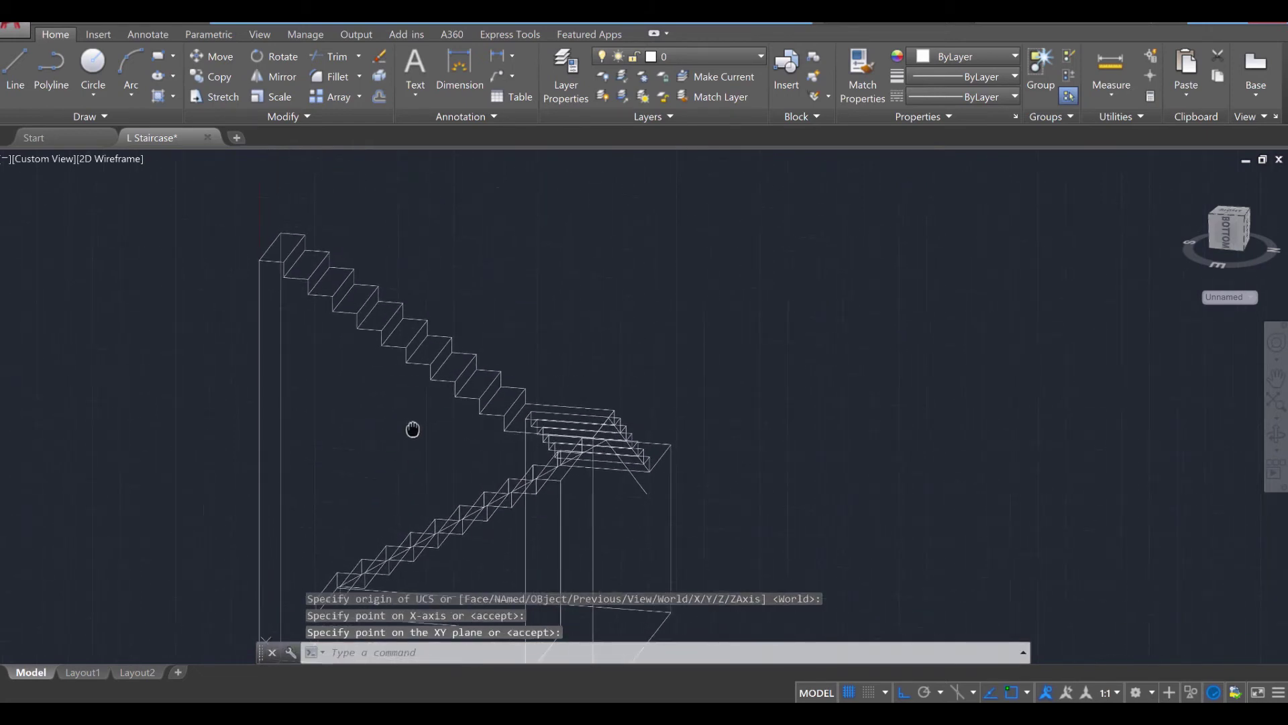
scroll(411, 428, up, 2)
key(Escape)
key(Escape)
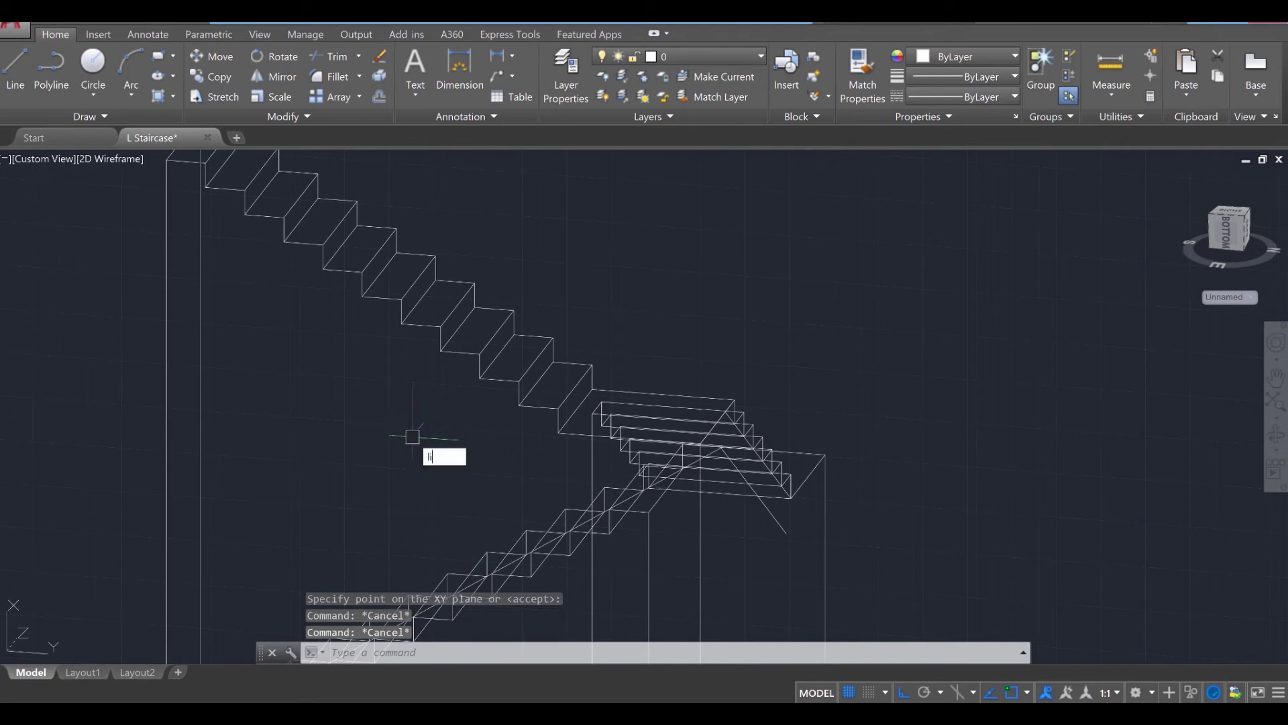
text(lin)
key(Return)
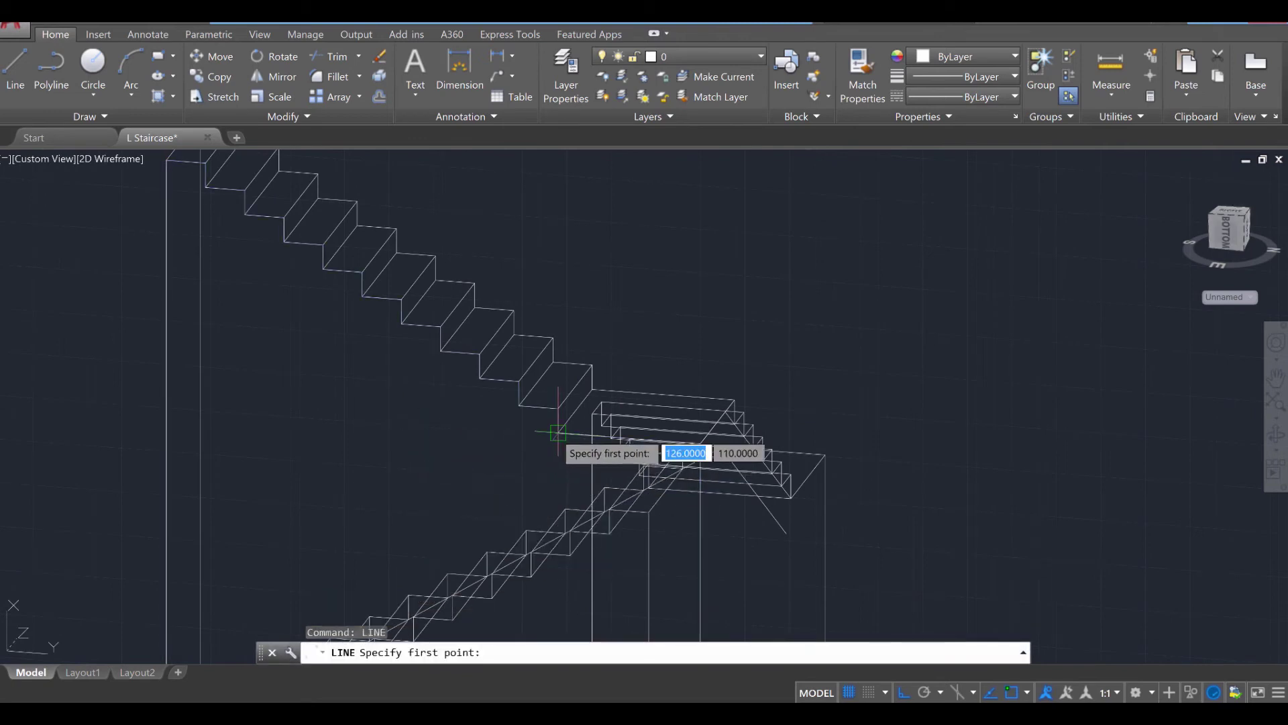
Draw a diagonal line joining the upper flight's step corners
click(558, 432)
middle_drag(397, 392, 546, 518)
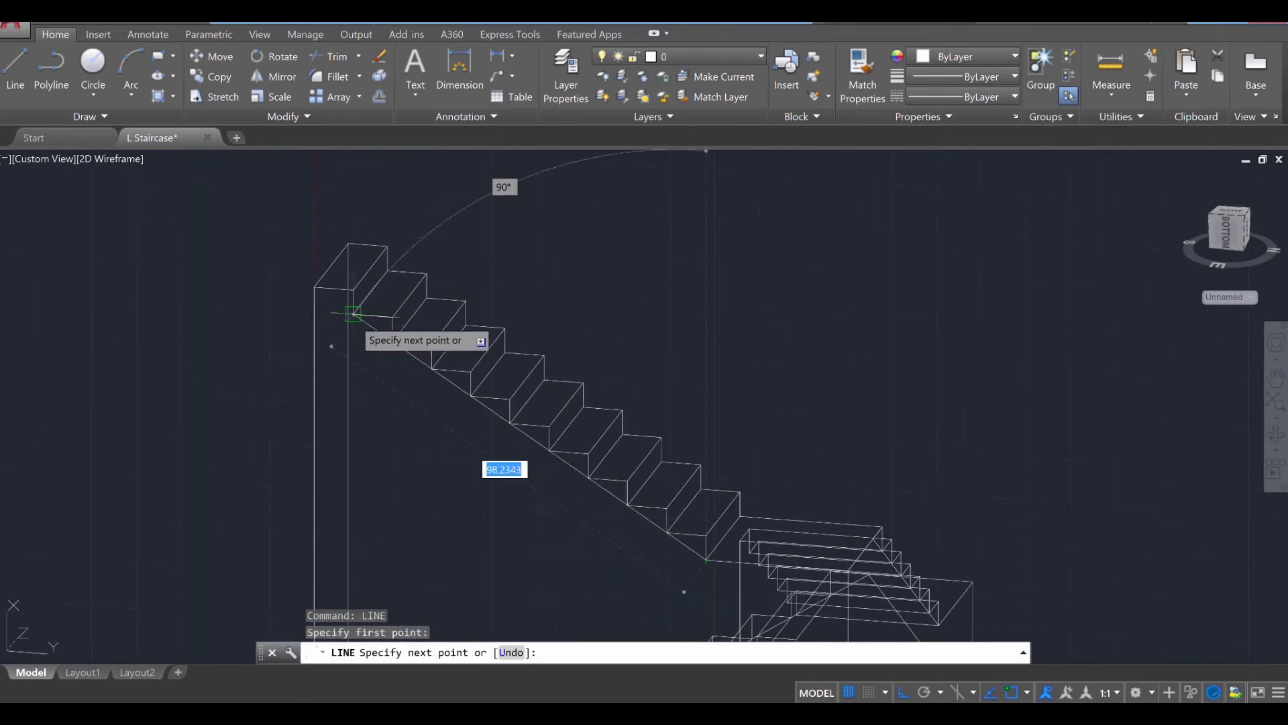
click(314, 287)
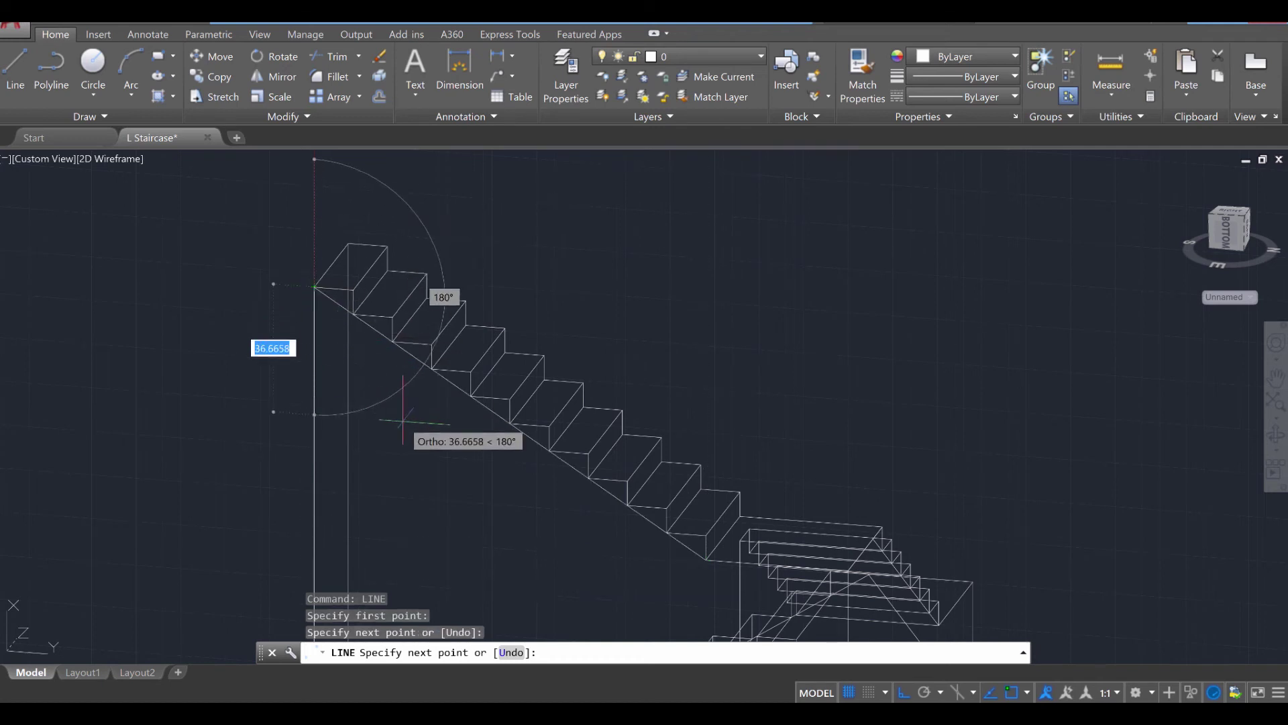
key(Escape)
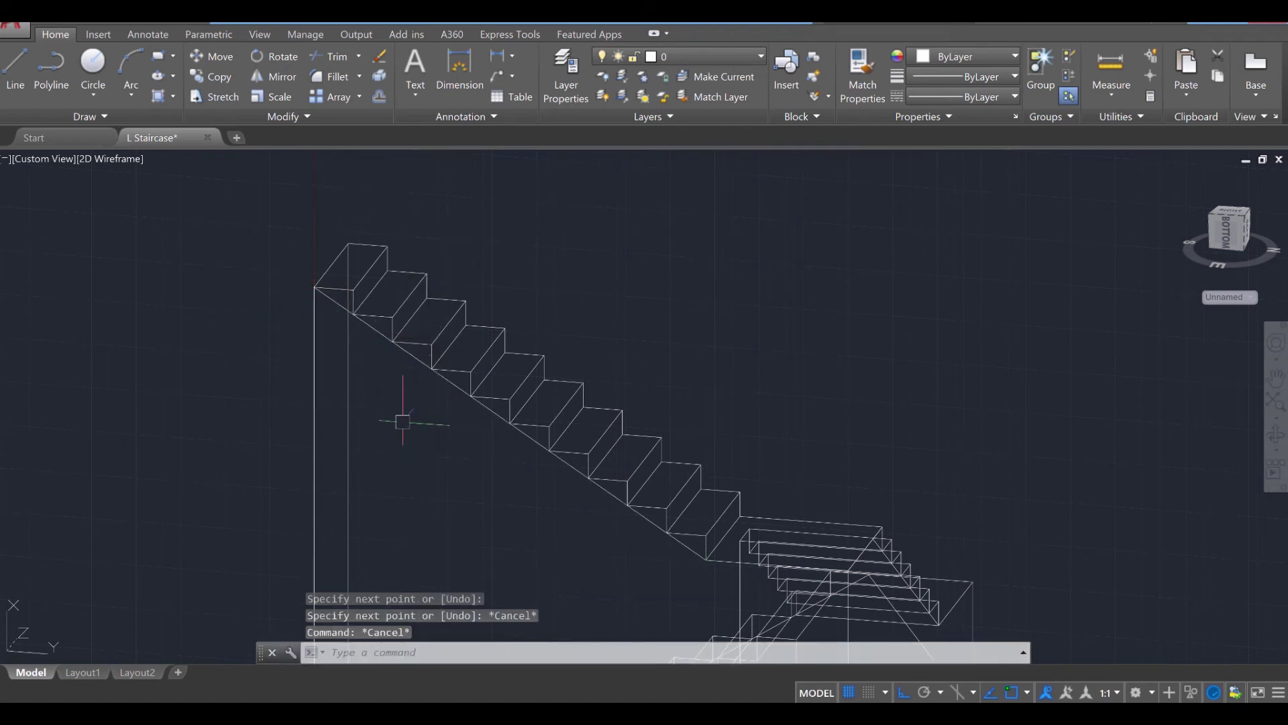
scroll(469, 469, down, 3)
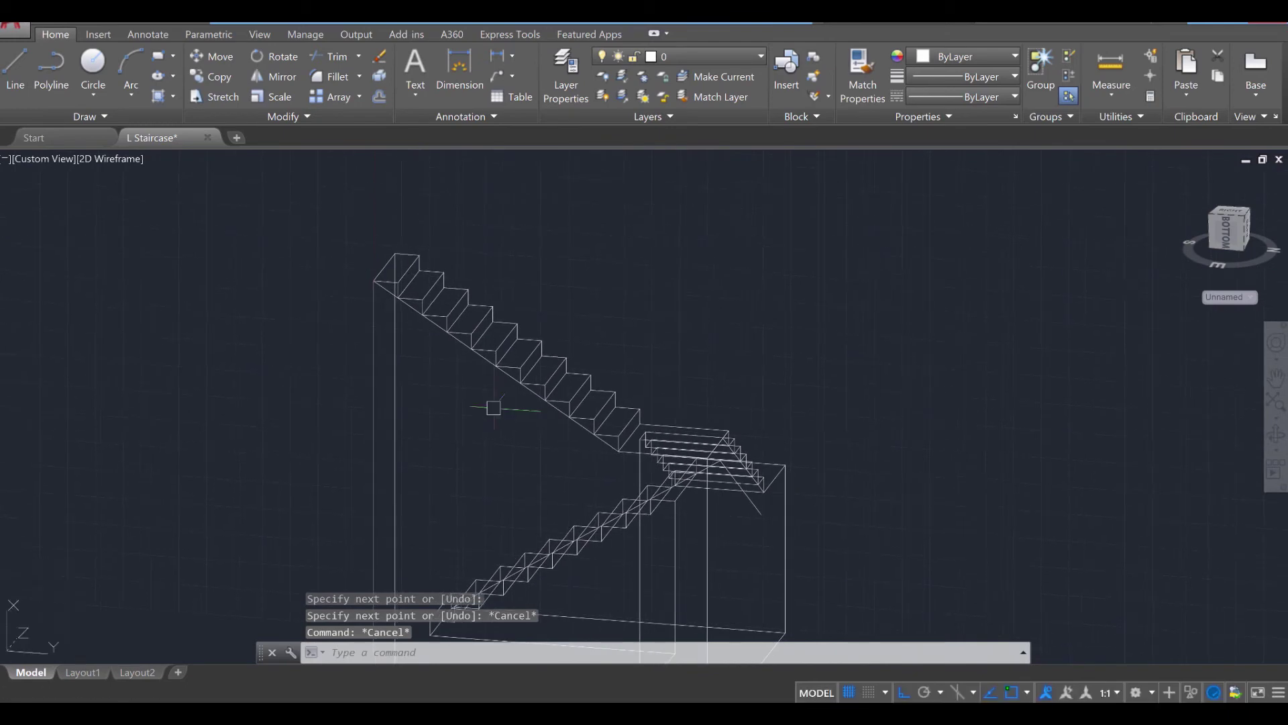
Offset the new diagonal 10 units beneath it to mark the slab thickness
text(ff)
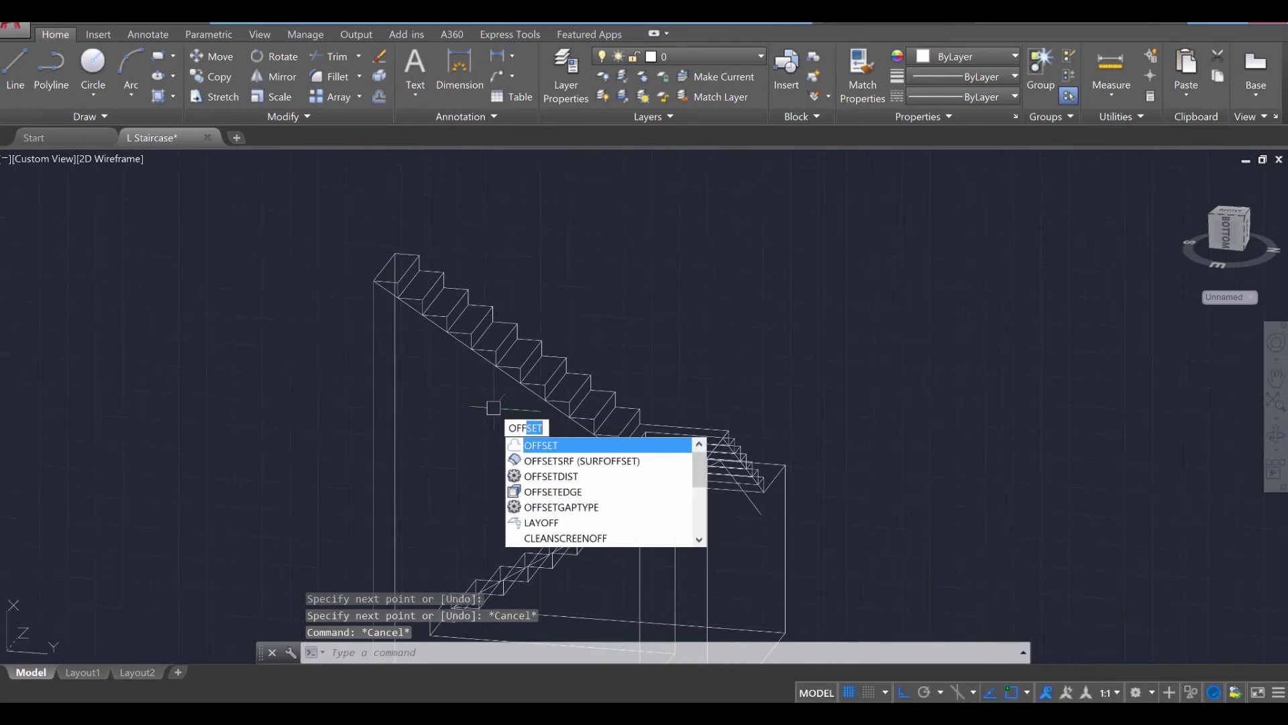
key(Return)
scroll(494, 416, up, 2)
key(Return)
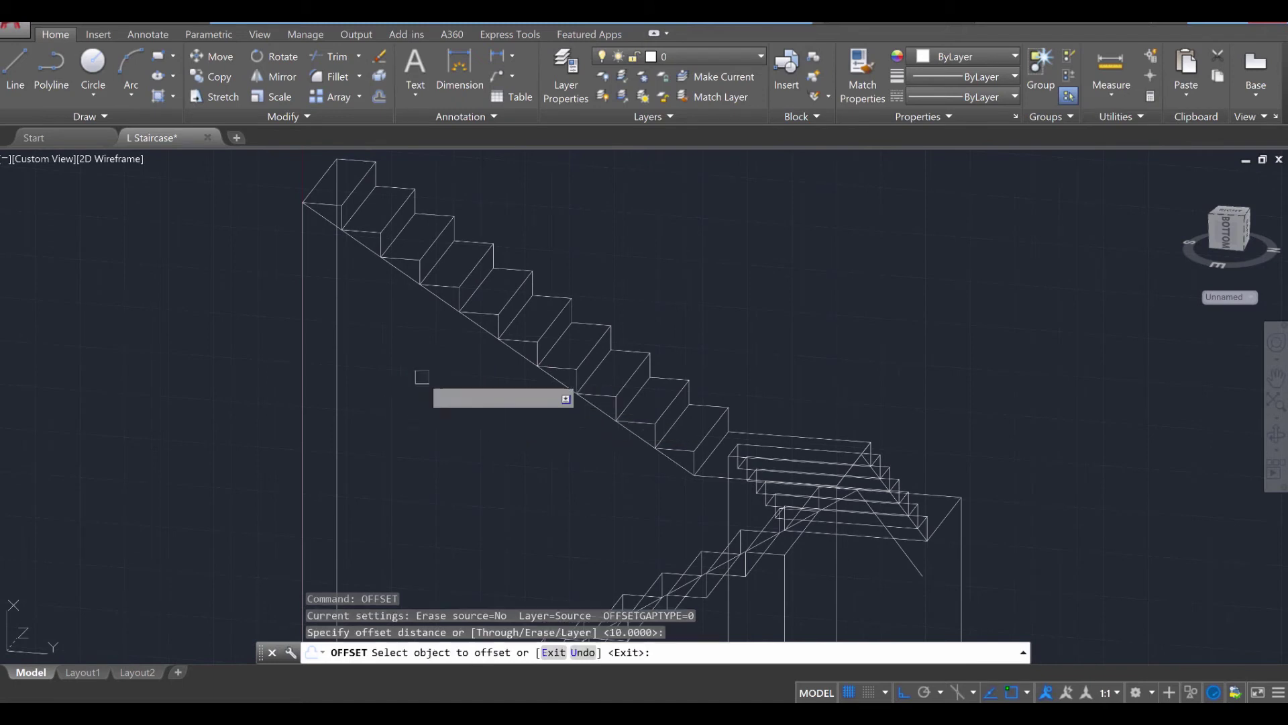
click(332, 222)
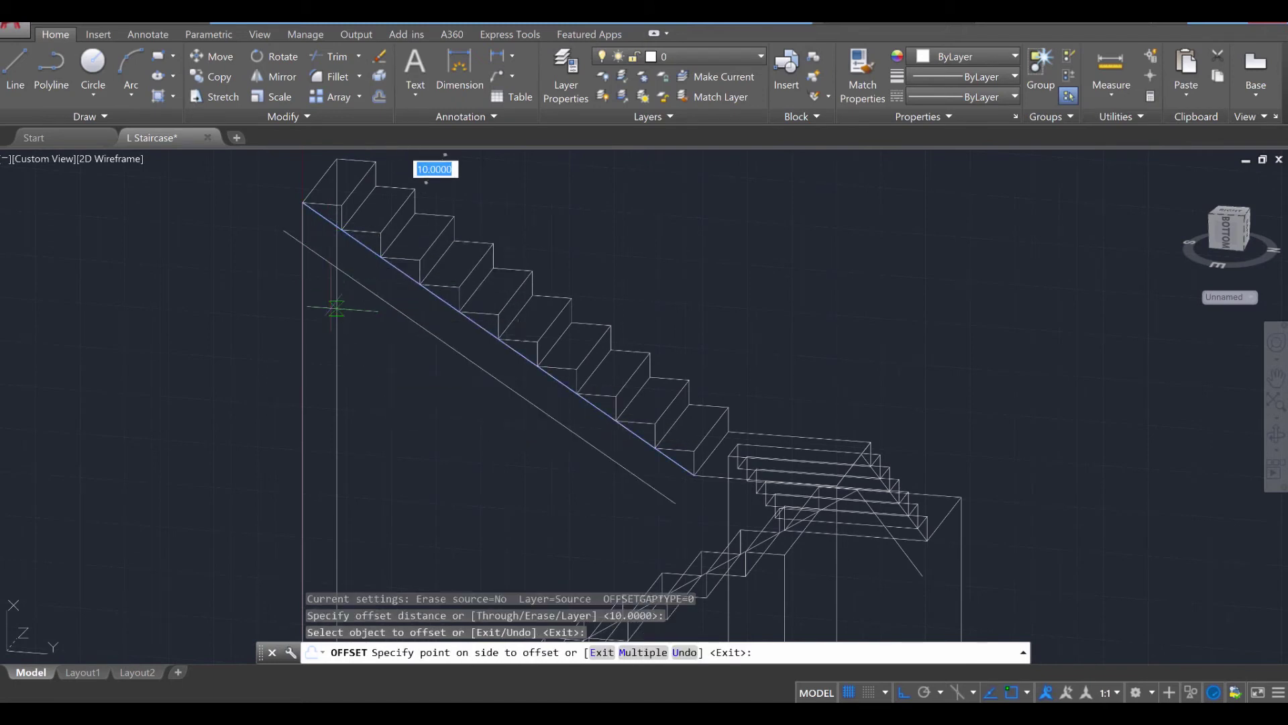
click(337, 307)
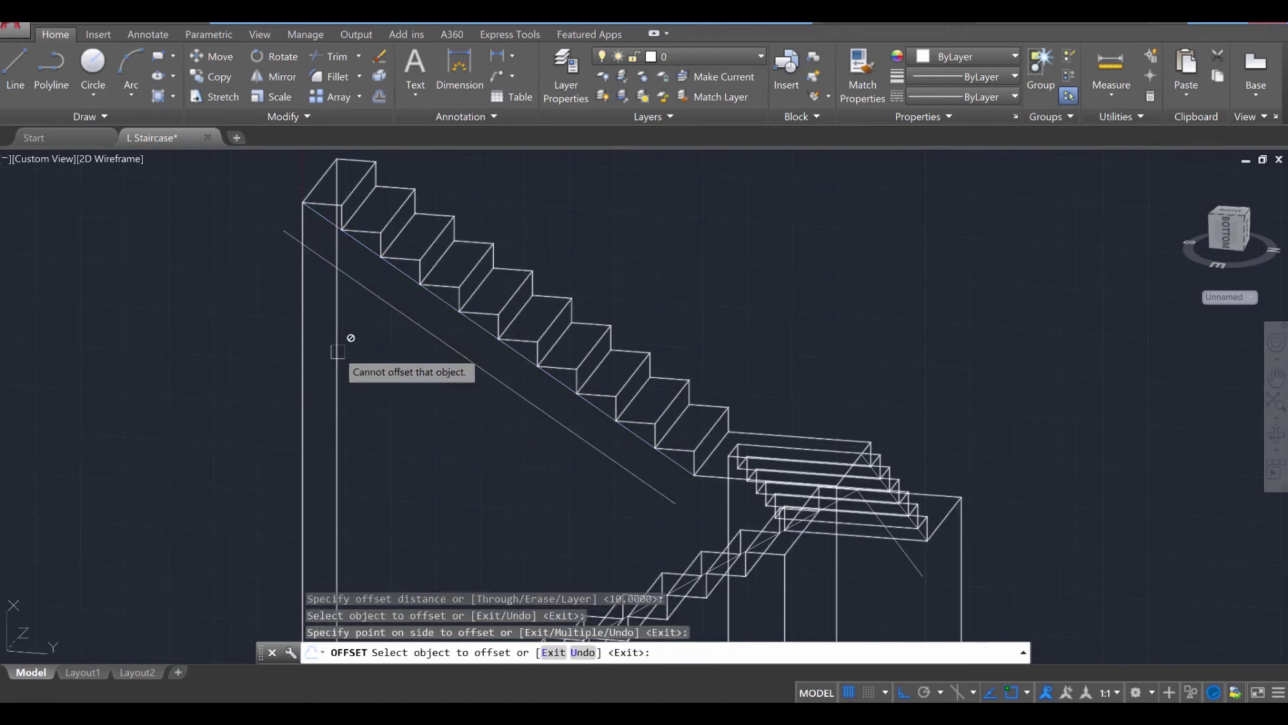
key(Return)
scroll(450, 454, down, 2)
shift+middle_drag(725, 541, 376, 530)
scroll(518, 419, up, 4)
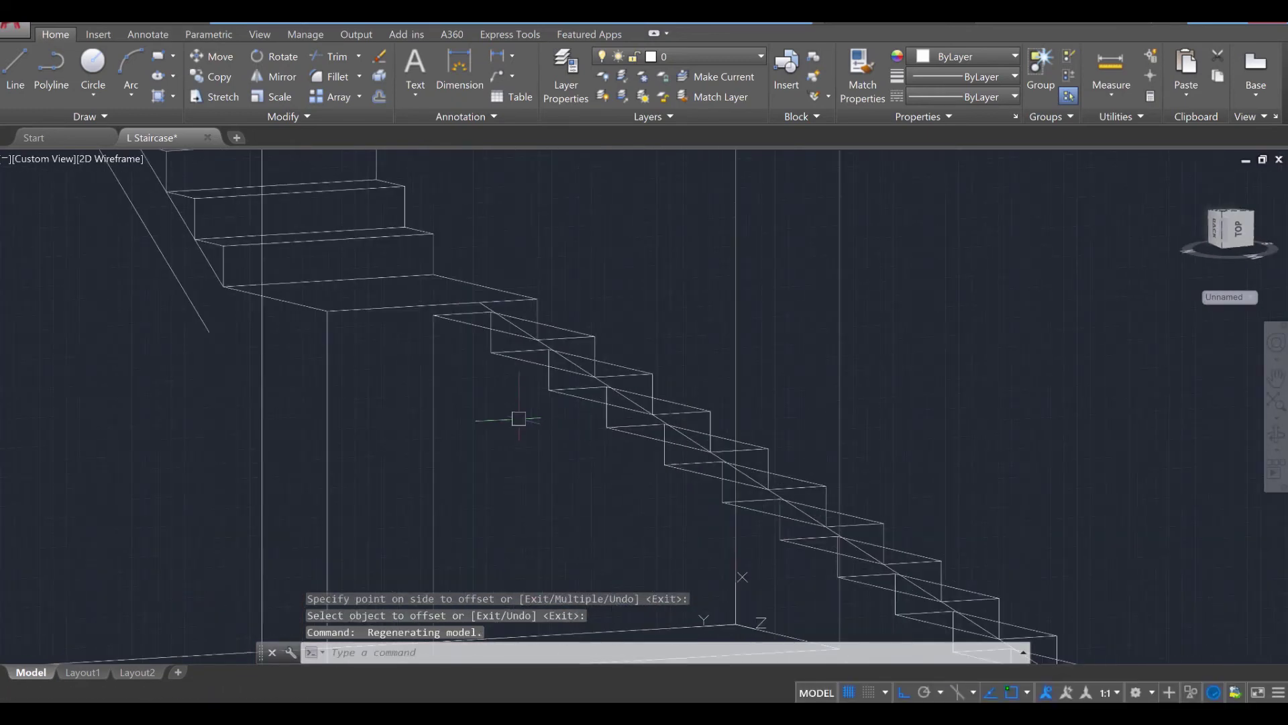
Offset the lower flight's diagonal underside line by 10 units below it, then orbit to inspect
click(683, 453)
click(570, 360)
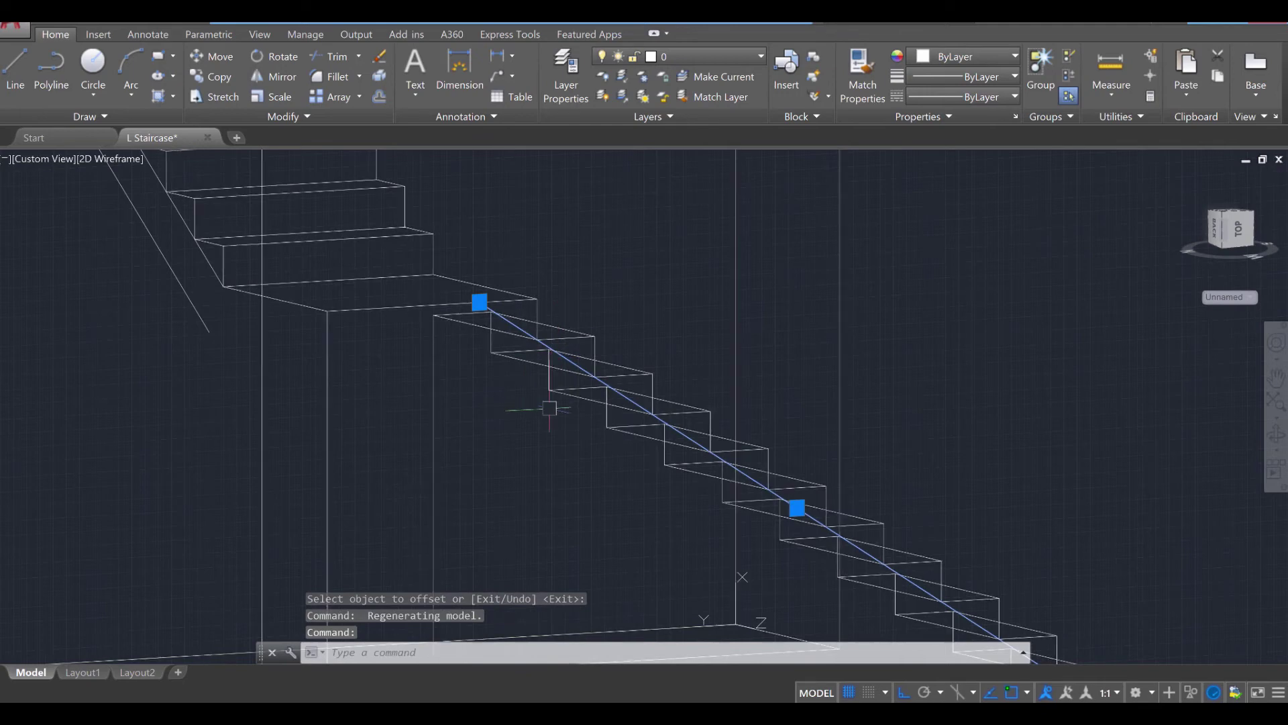
text(o)
key(Return)
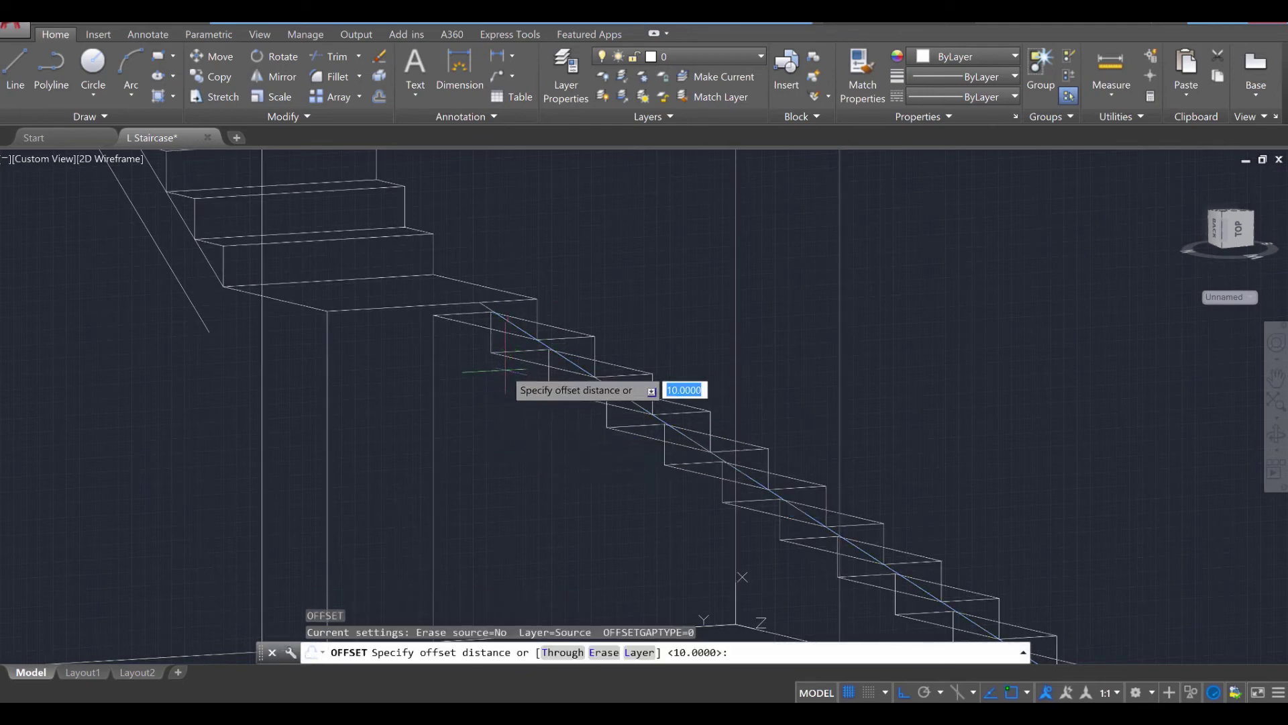
key(Return)
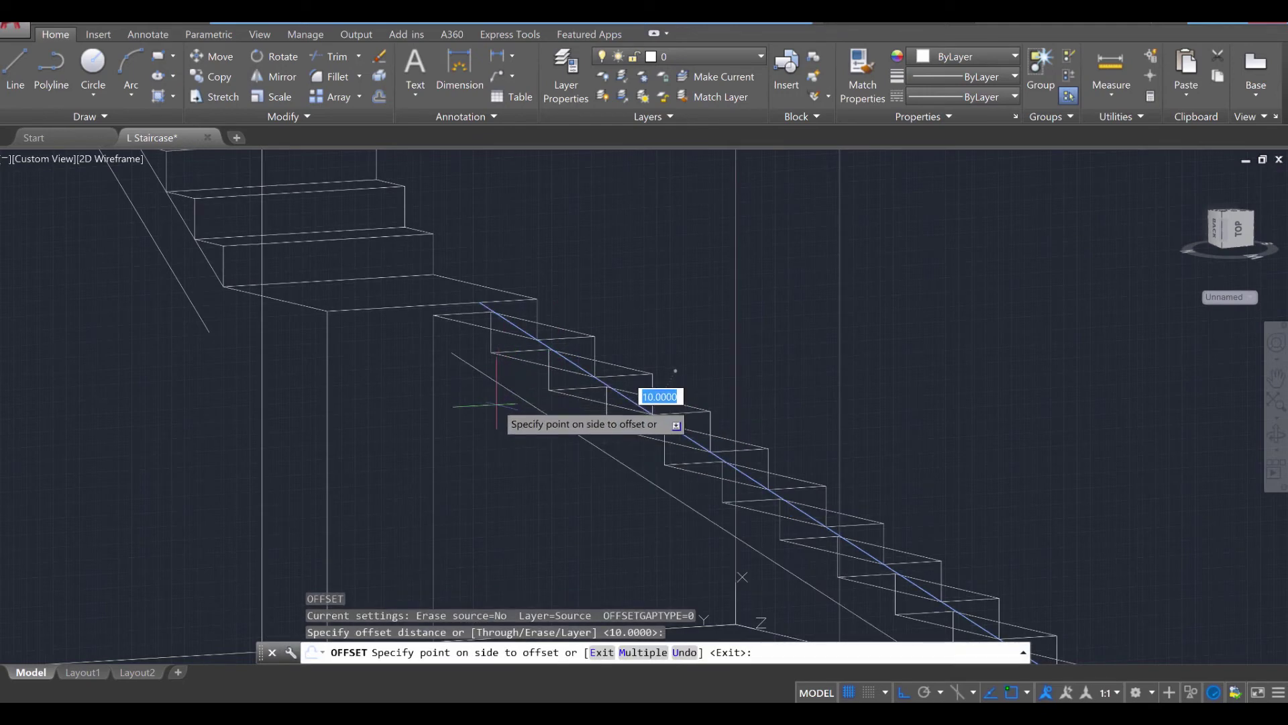
click(493, 449)
scroll(493, 449, down, 3)
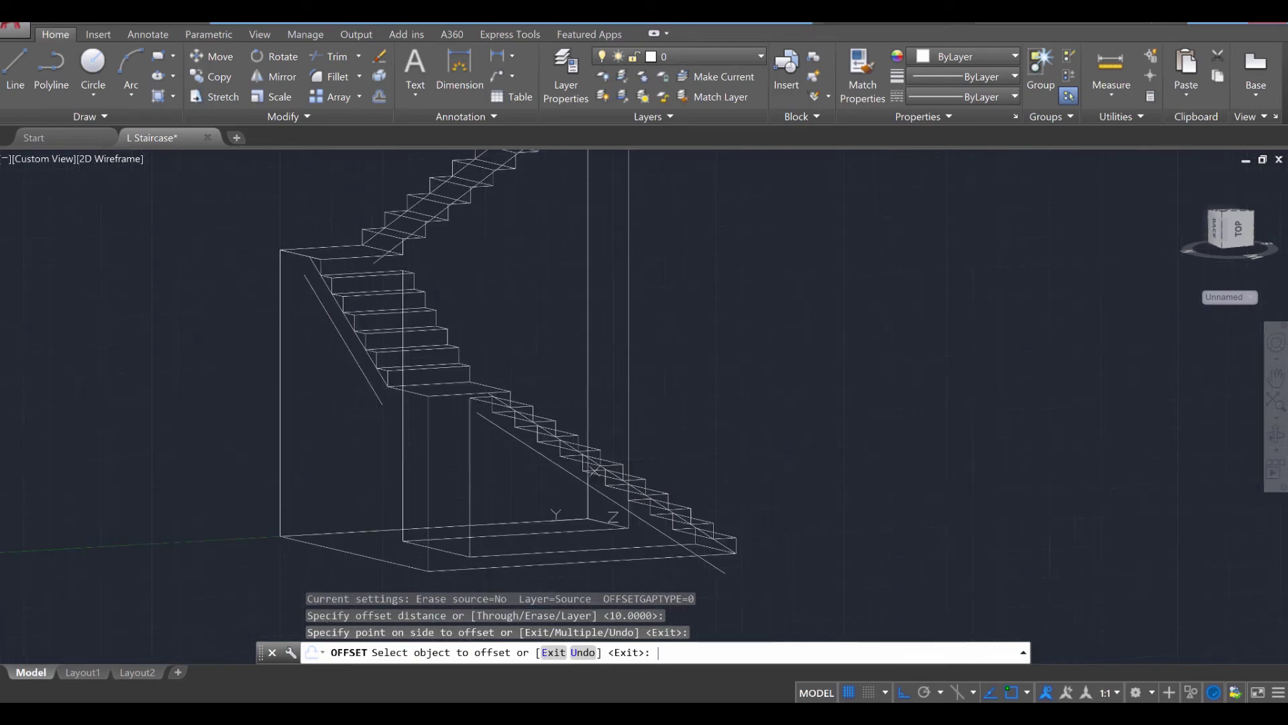
key(Escape)
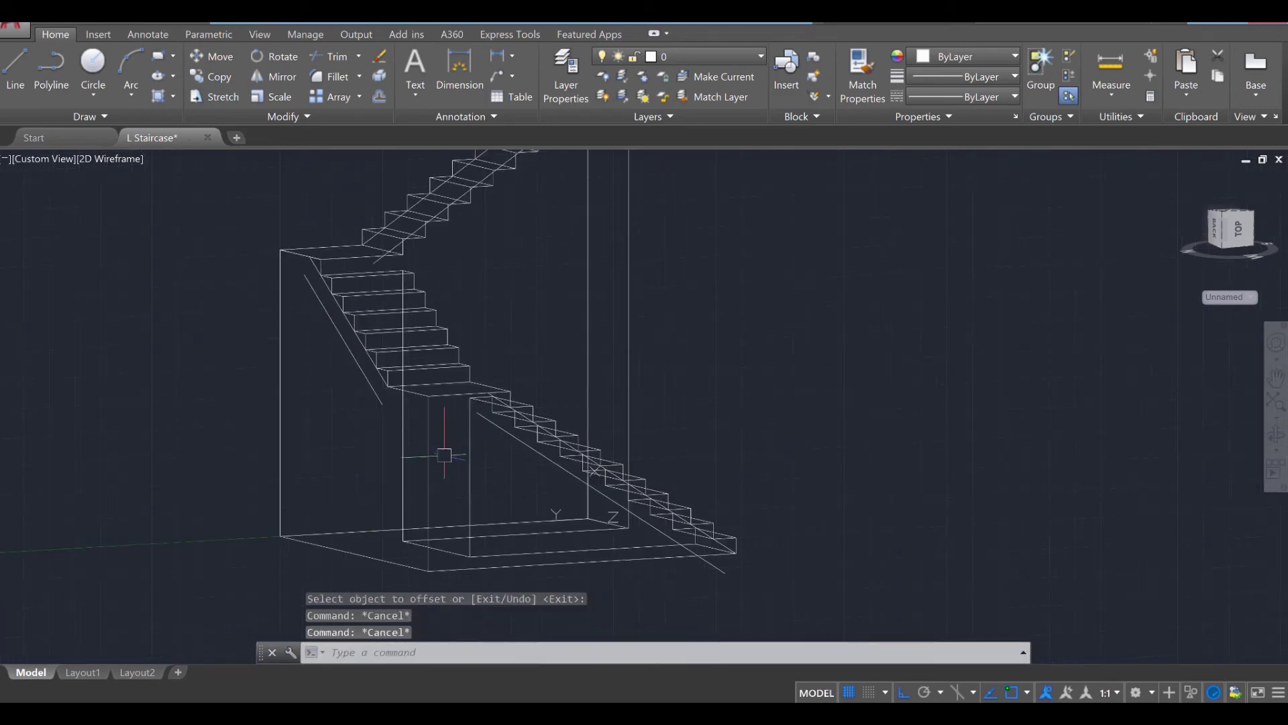
shift+middle_drag(444, 455, 537, 507)
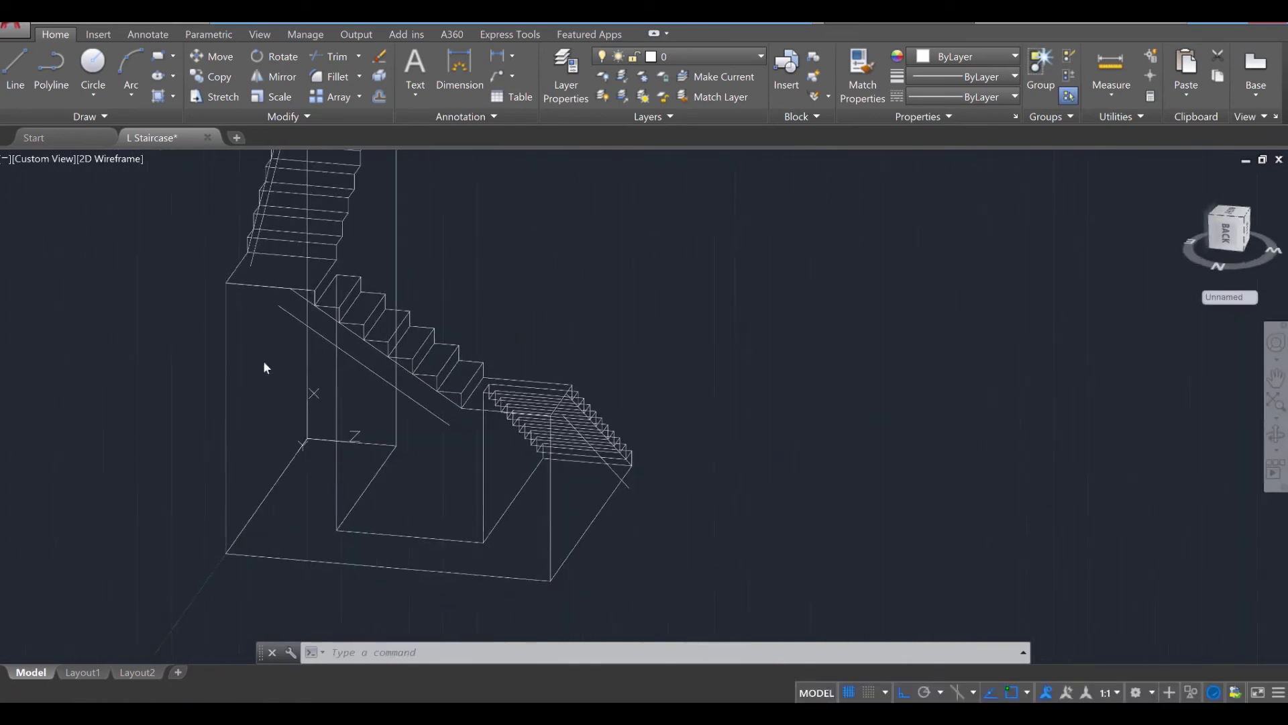
shift+middle_drag(224, 351, 492, 352)
scroll(471, 367, up, 2)
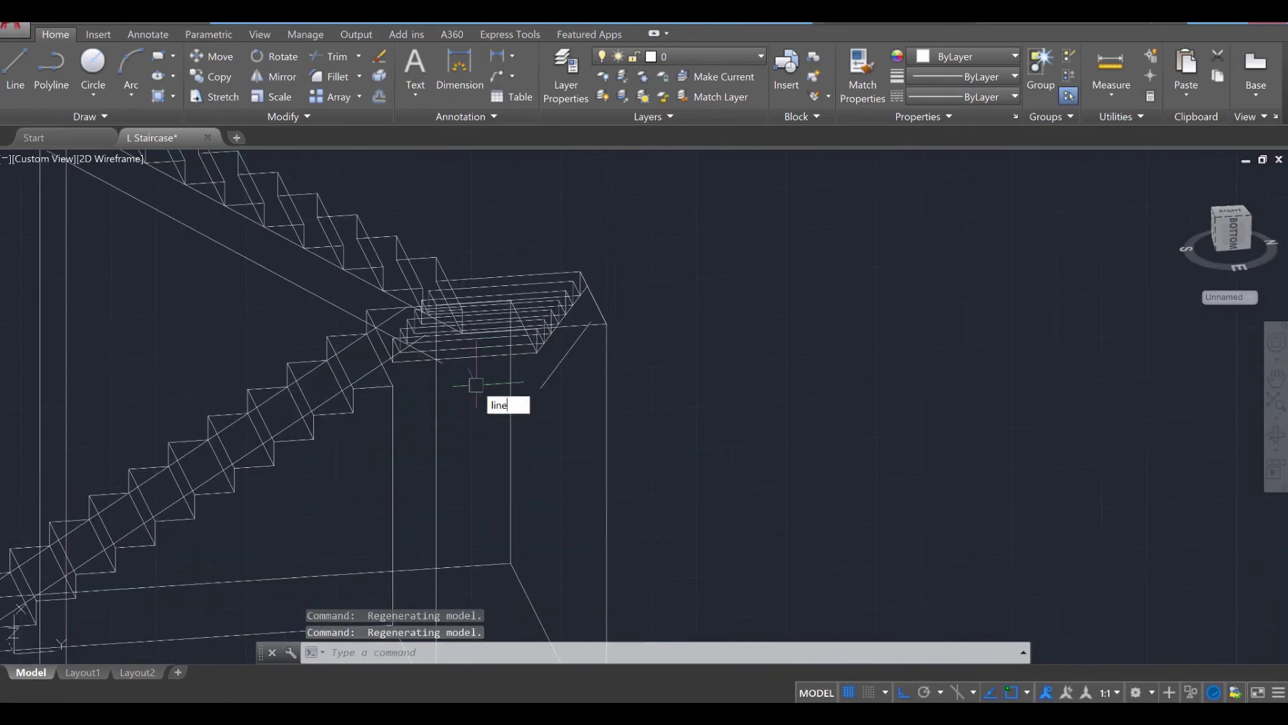
Draw a short guide line under the landing where the flight ends
key(Return)
click(443, 363)
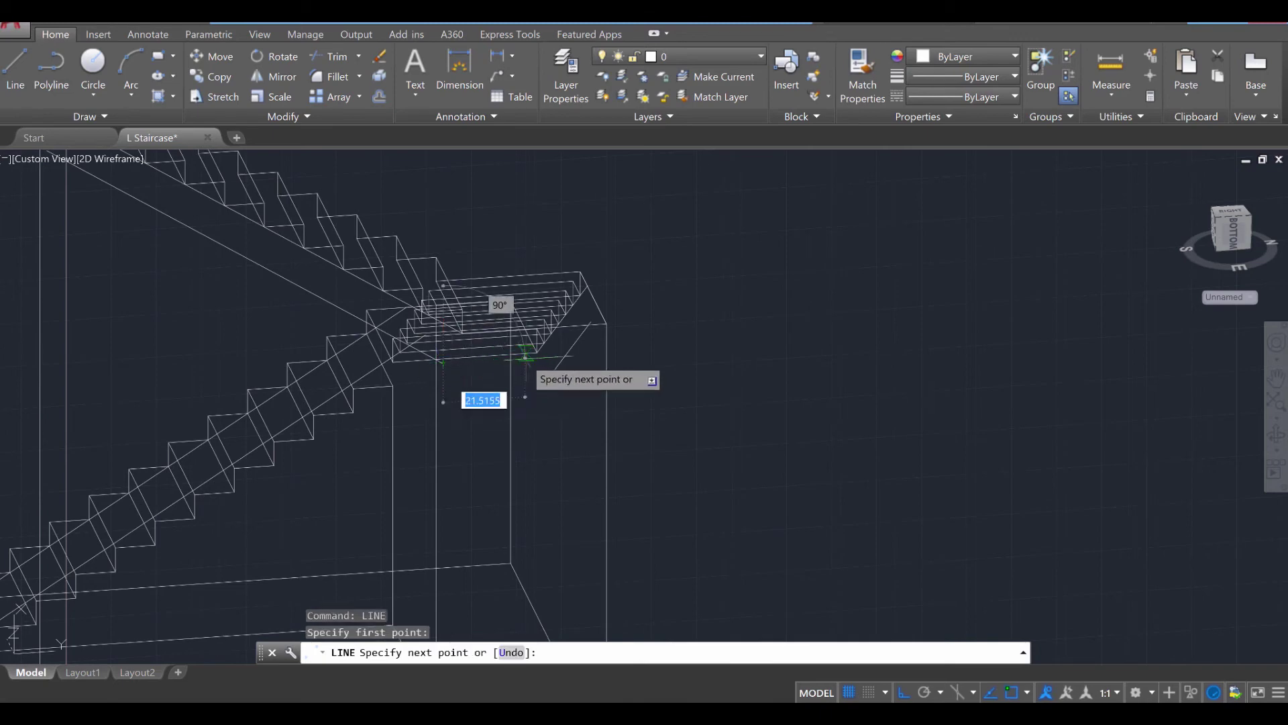
click(605, 351)
scroll(624, 382, down, 2)
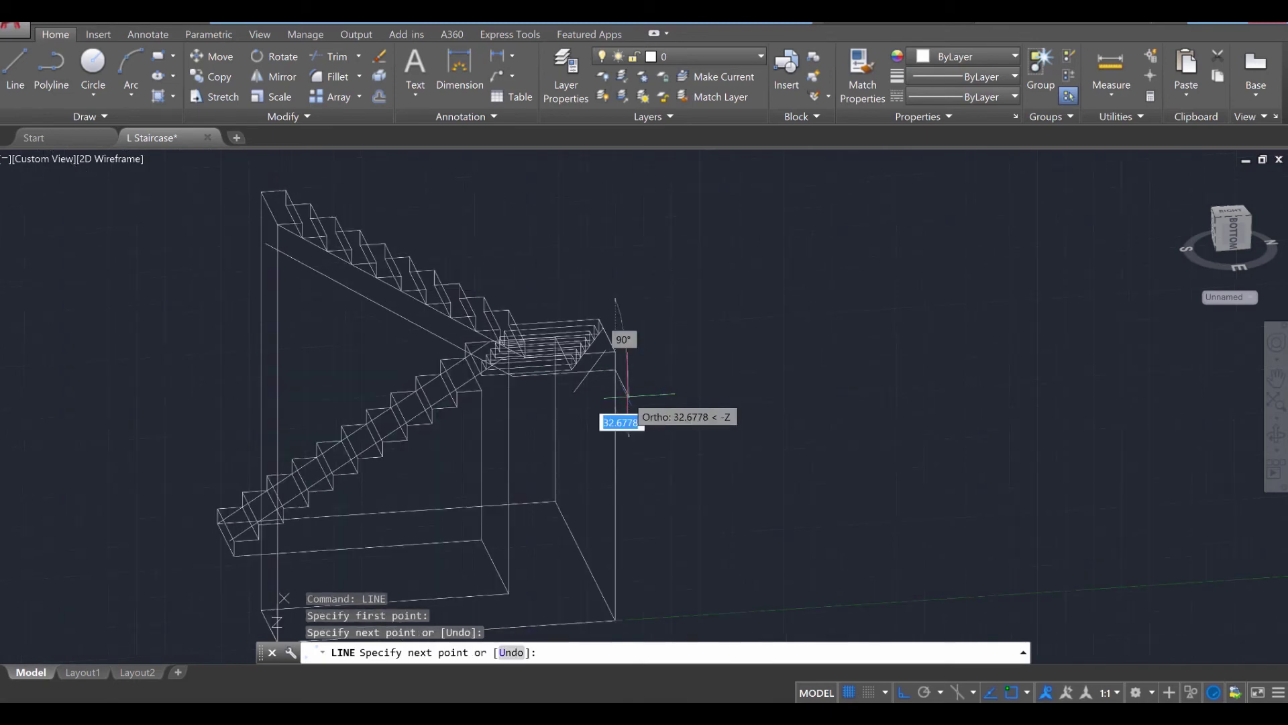
key(Escape)
shift+middle_drag(656, 393, 409, 381)
scroll(408, 380, up, 2)
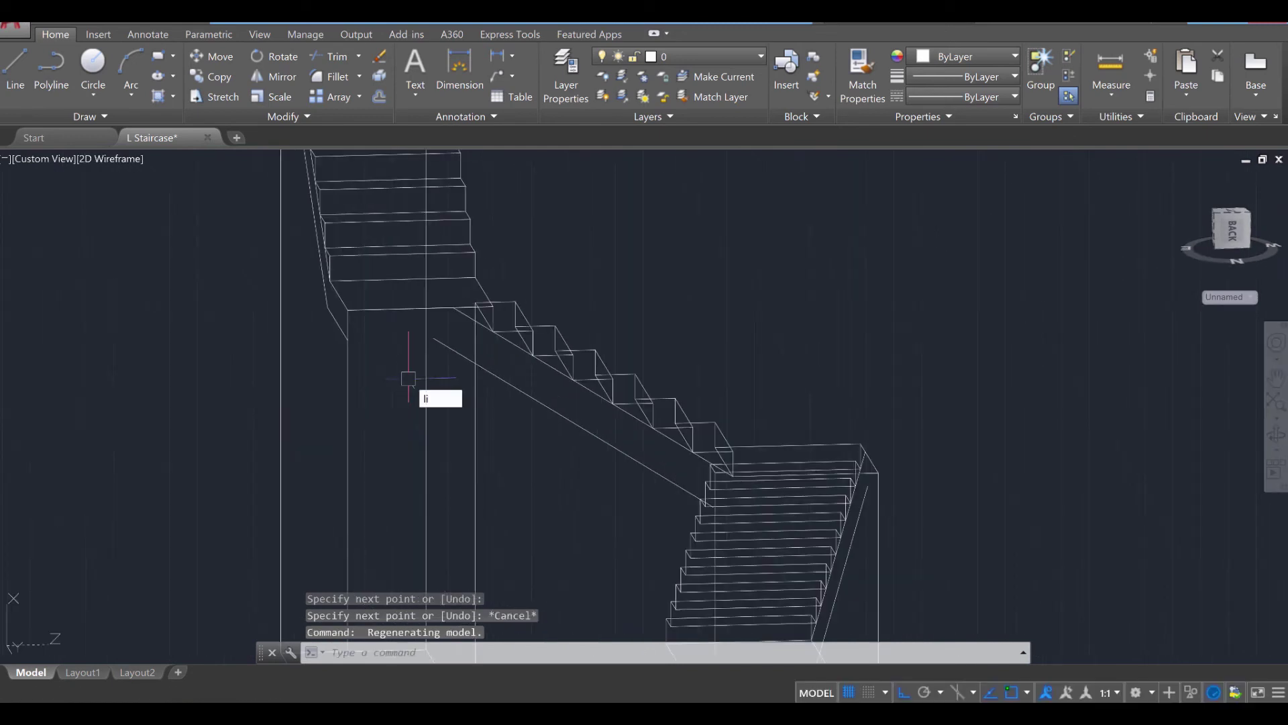
Draw a short line from the landing corner and check it from behind
key(Return)
key(Escape)
key(Escape)
key(Escape)
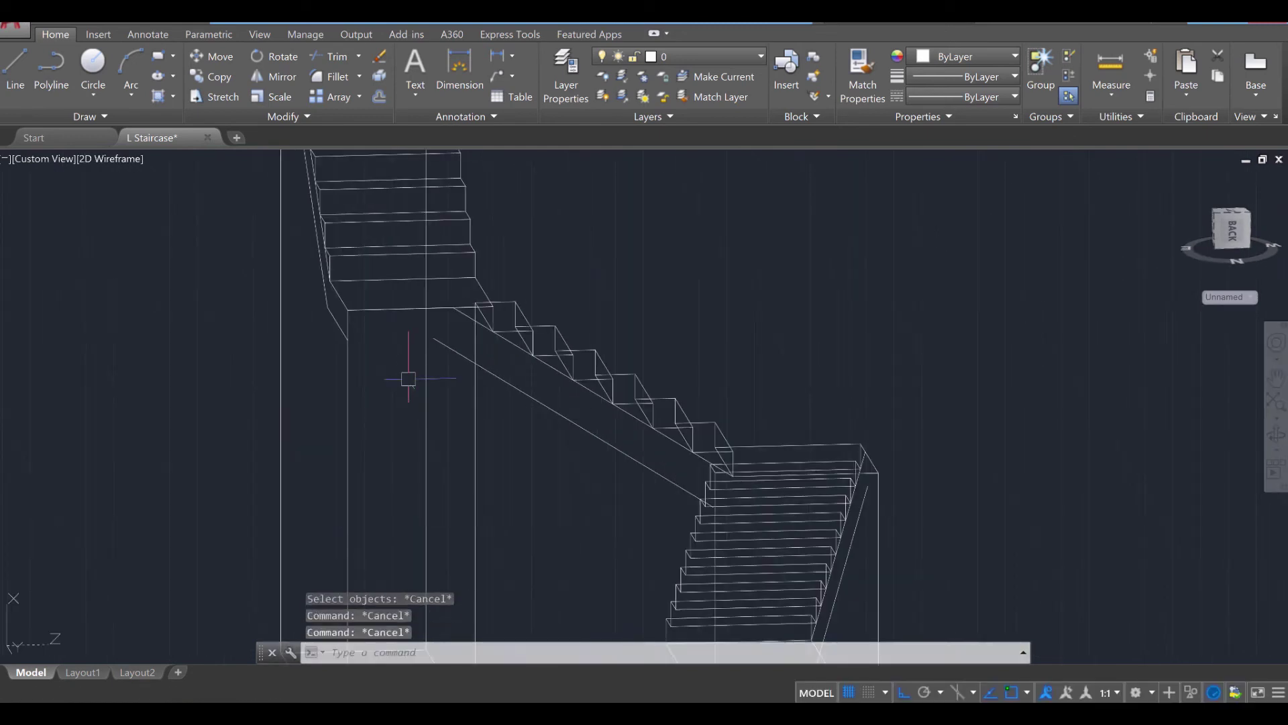
text(lin)
key(Return)
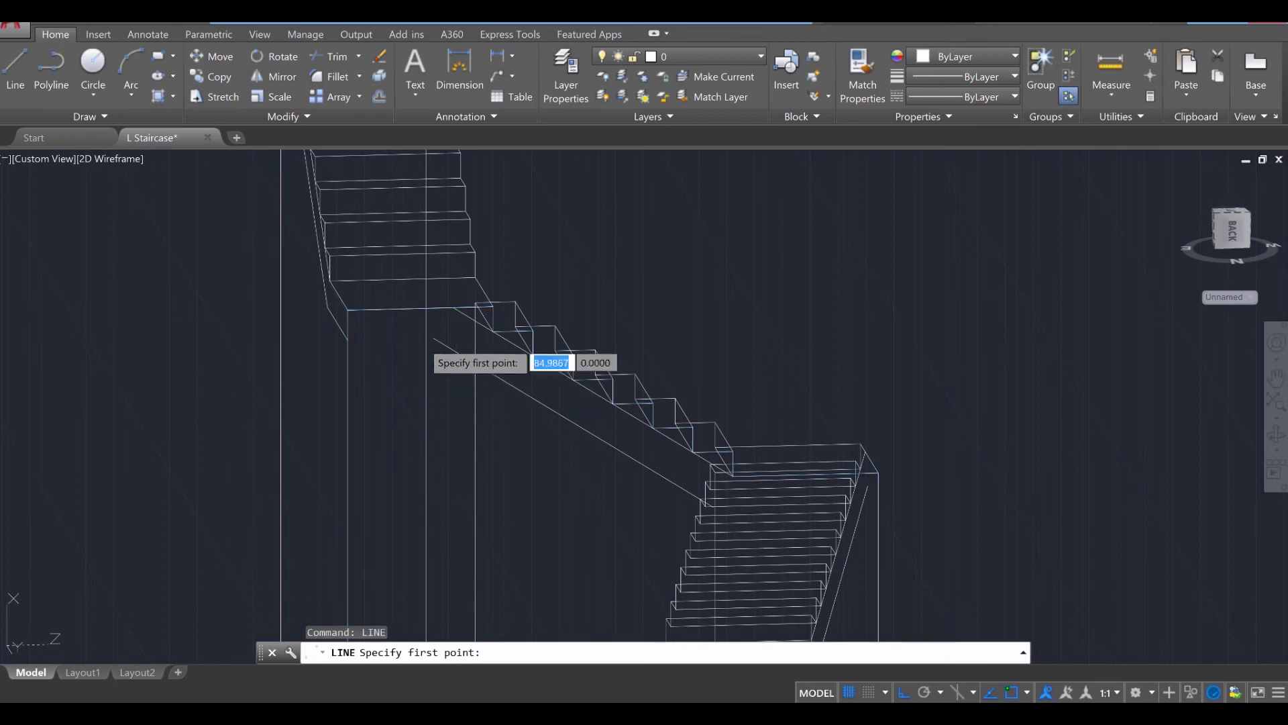
click(482, 332)
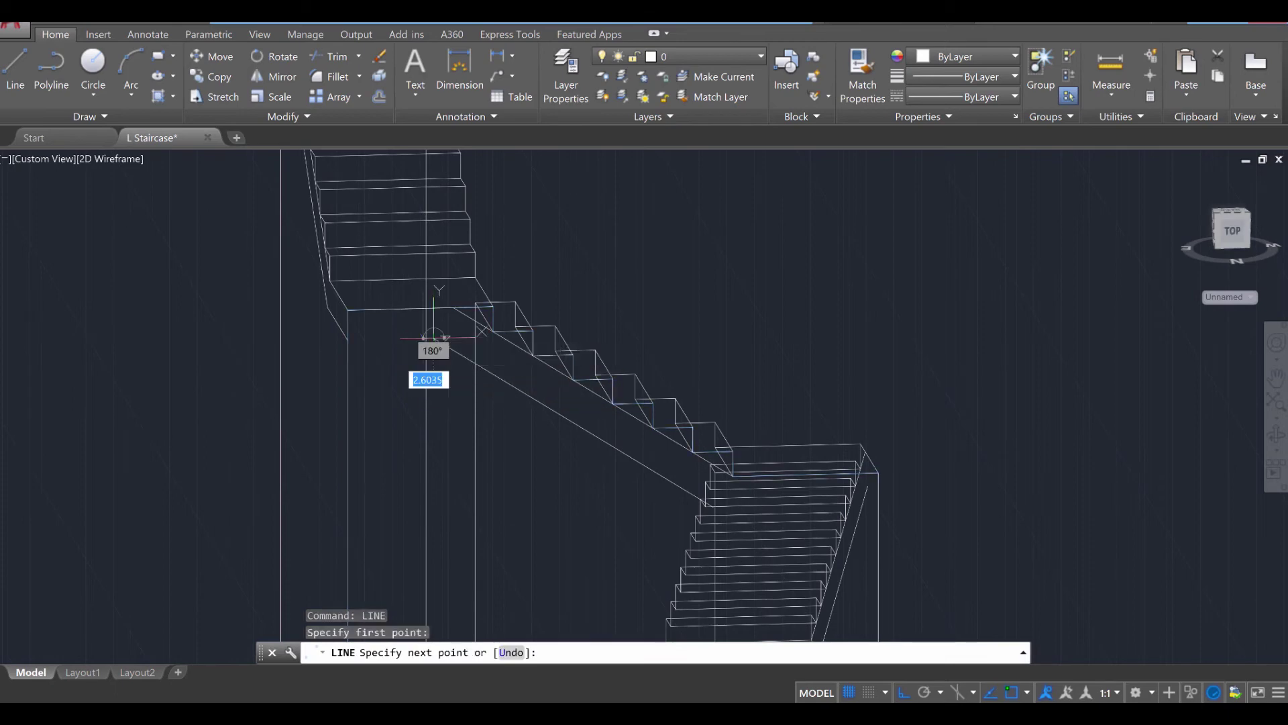
click(348, 339)
key(Escape)
shift+middle_drag(348, 339, 428, 348)
Attempt further guide lines from the earlier line's endpoint, cancelling them while orbiting the staircase
key(Return)
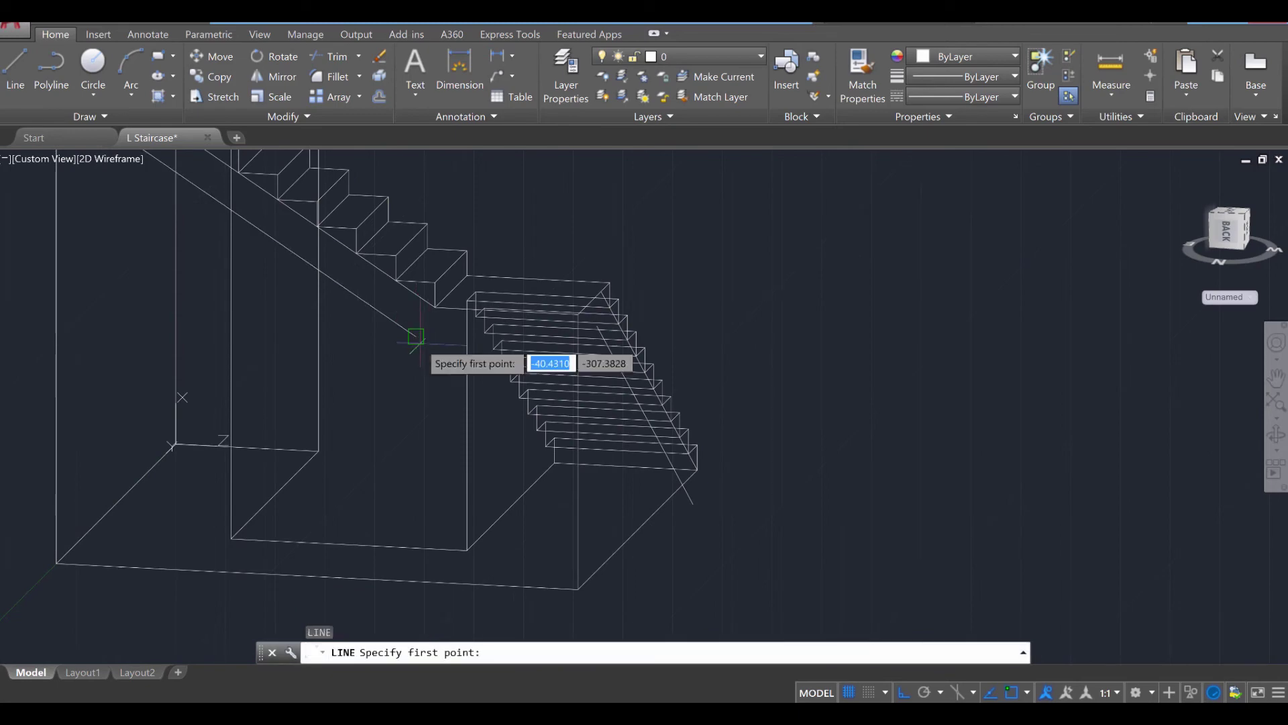
click(416, 335)
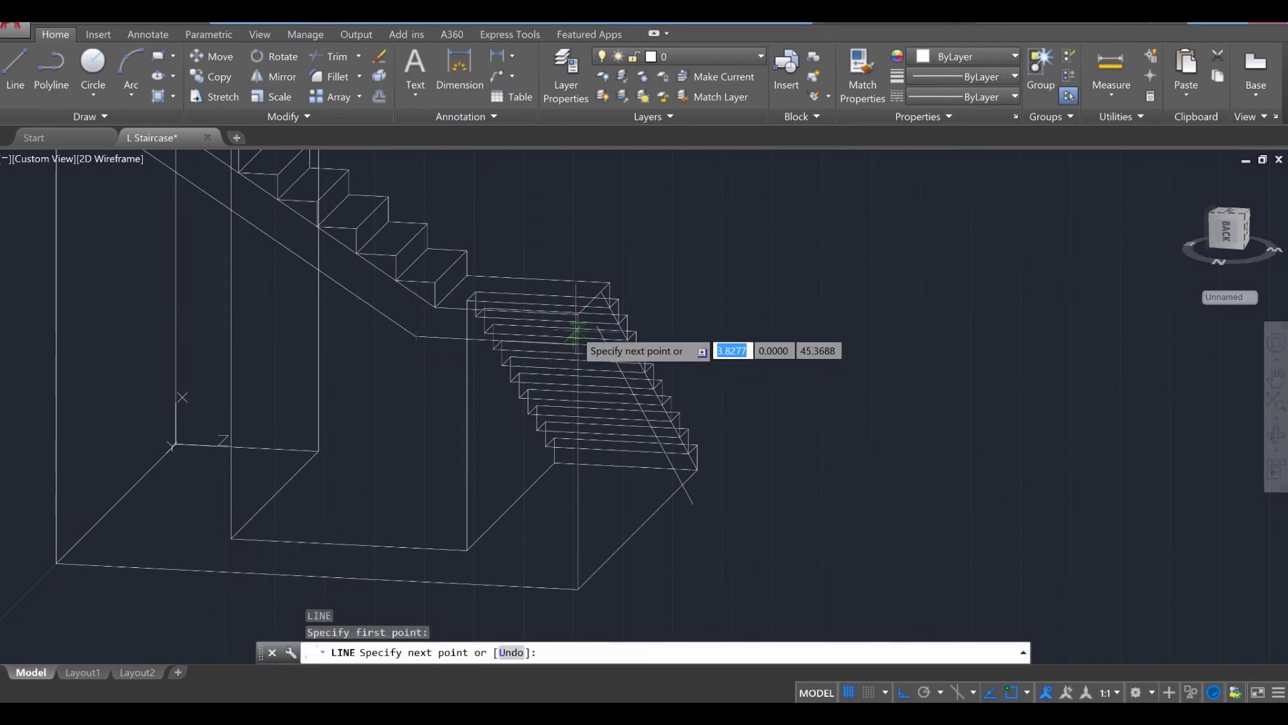
shift+middle_drag(575, 347, 647, 398)
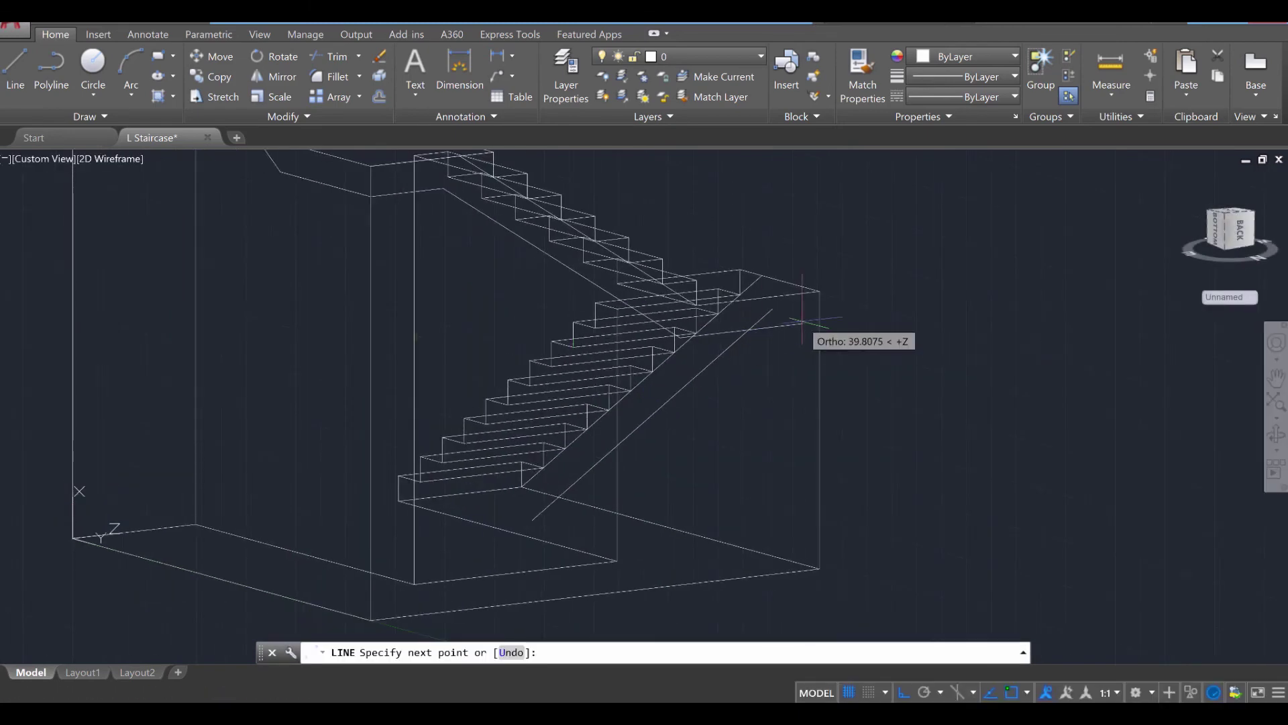
key(Escape)
shift+middle_drag(820, 322, 497, 405)
text(l)
key(Return)
click(515, 403)
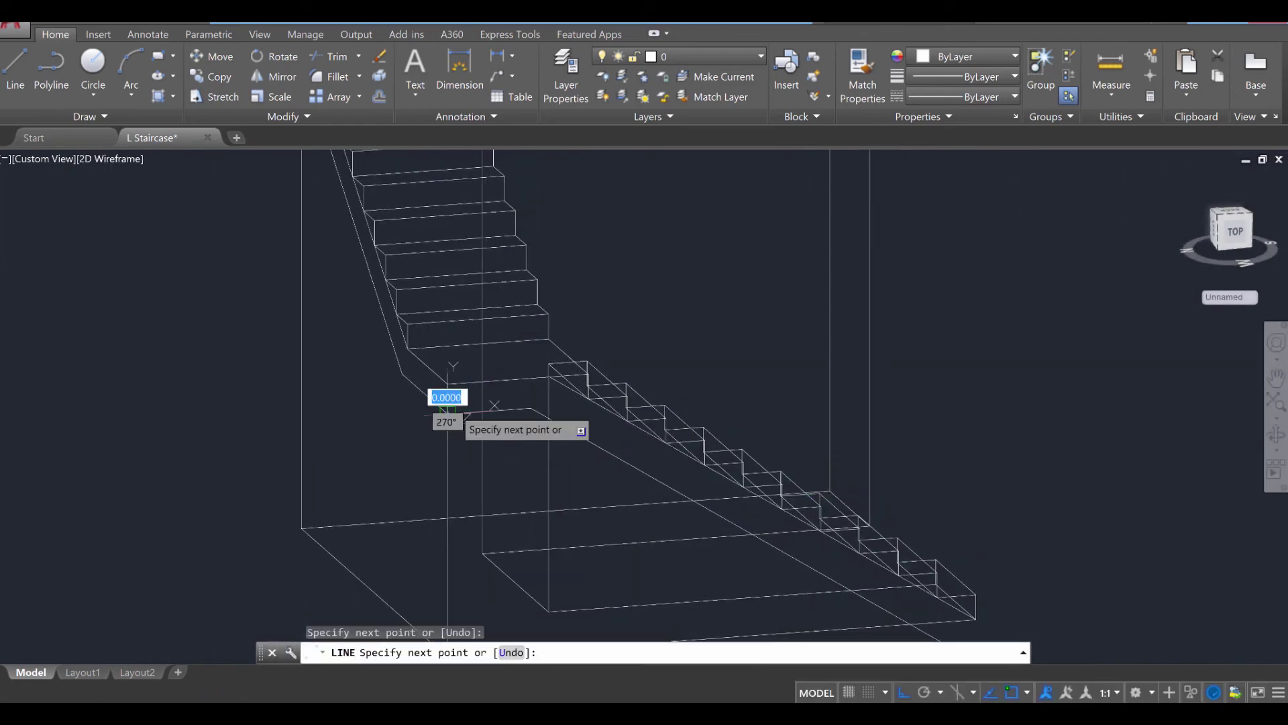
key(Escape)
shift+middle_drag(512, 452, 660, 502)
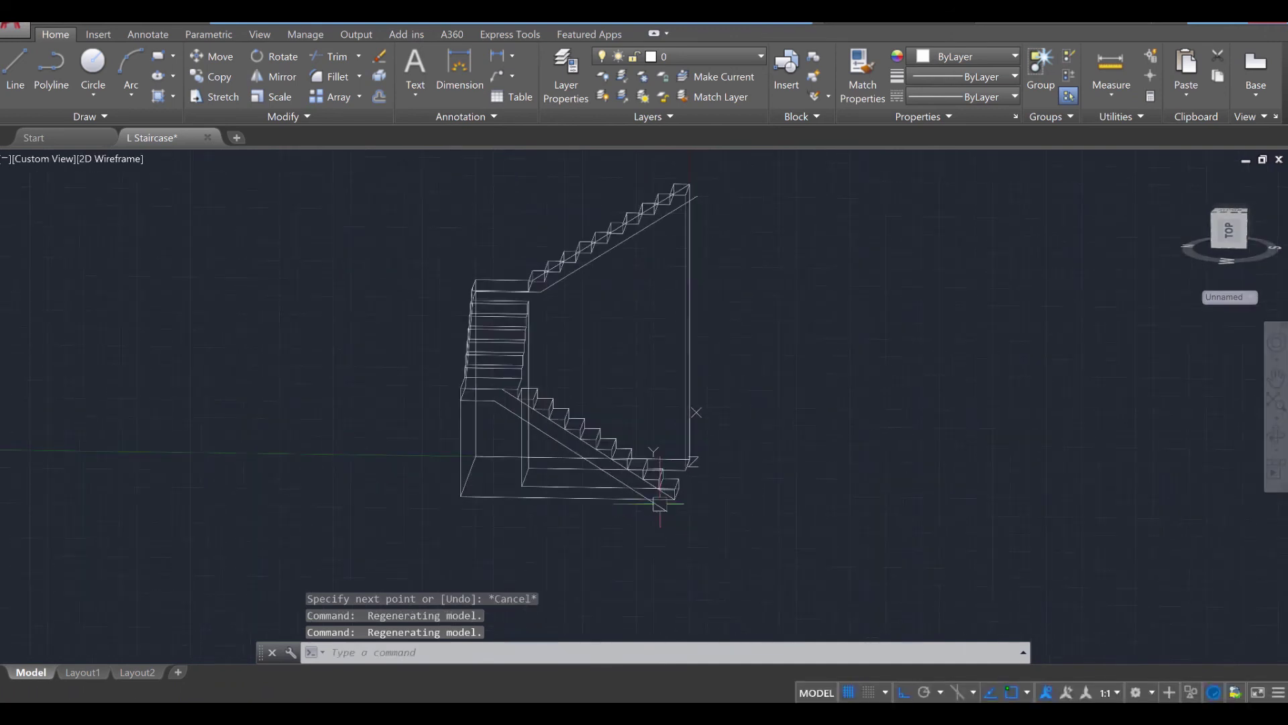
scroll(660, 503, up, 4)
Extract the lower flight solid's edges as separate lines with XEDGES
scroll(606, 484, up, 2)
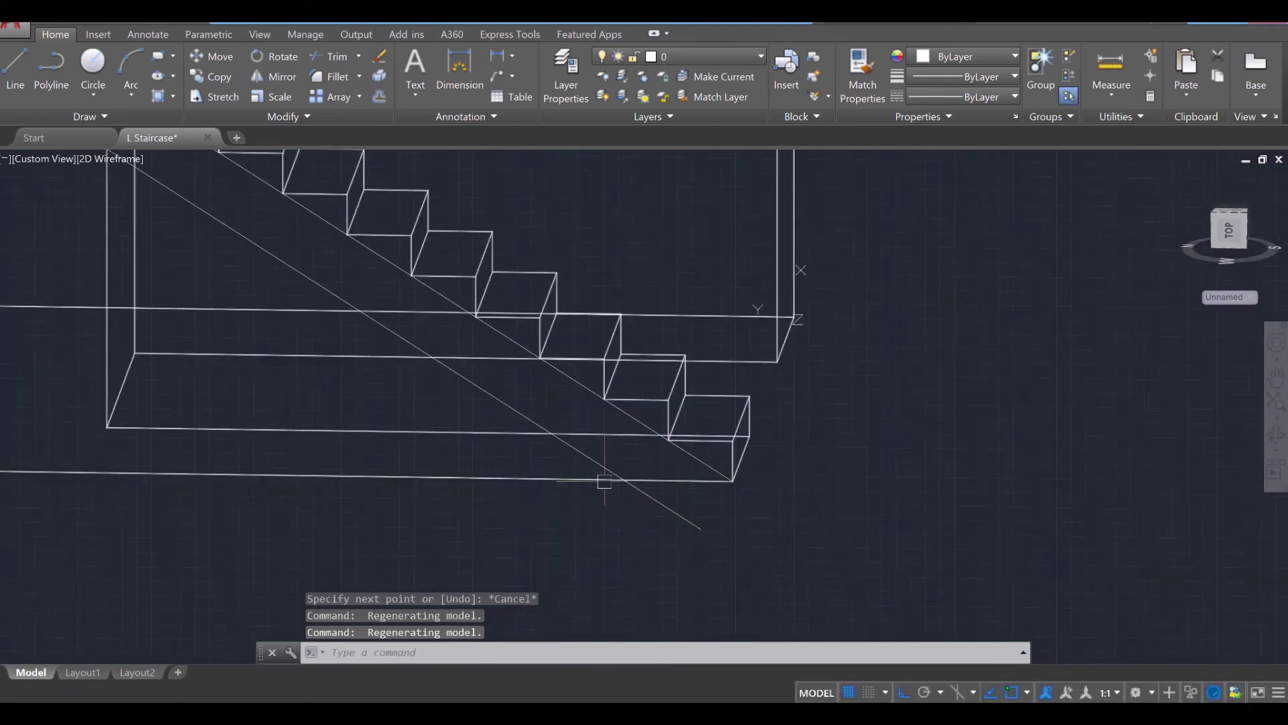
text(x)
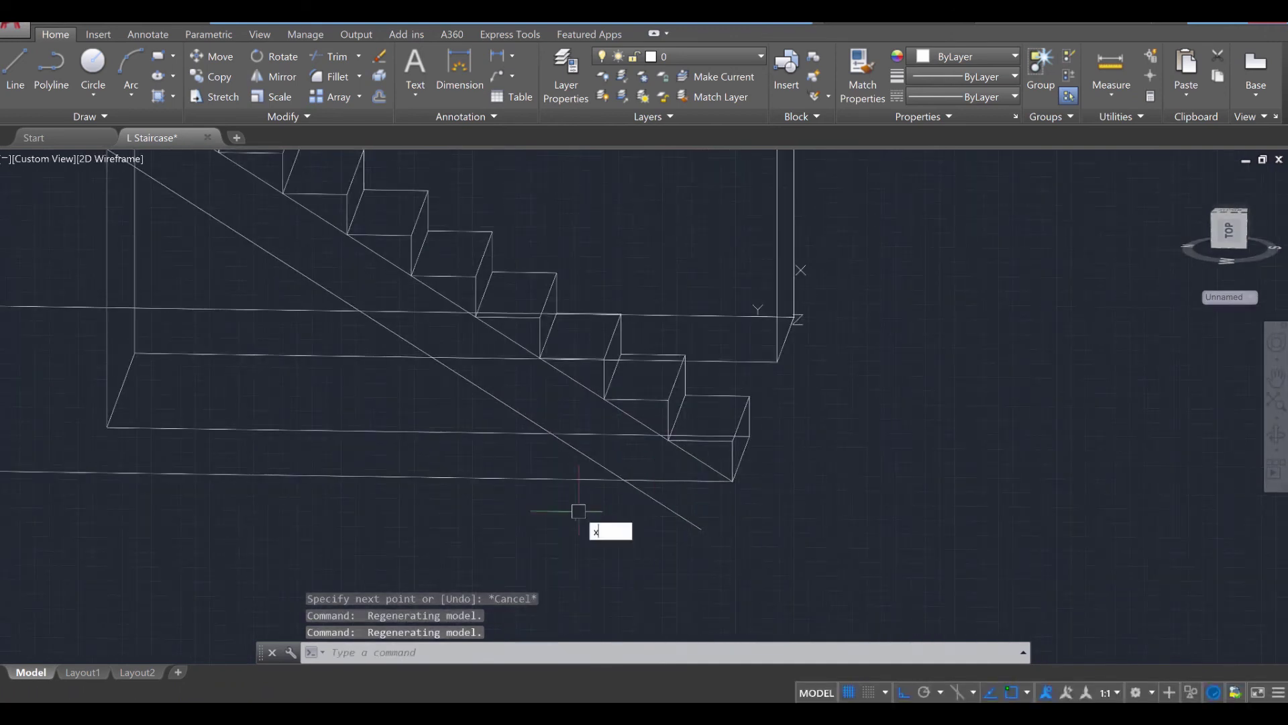
key(Return)
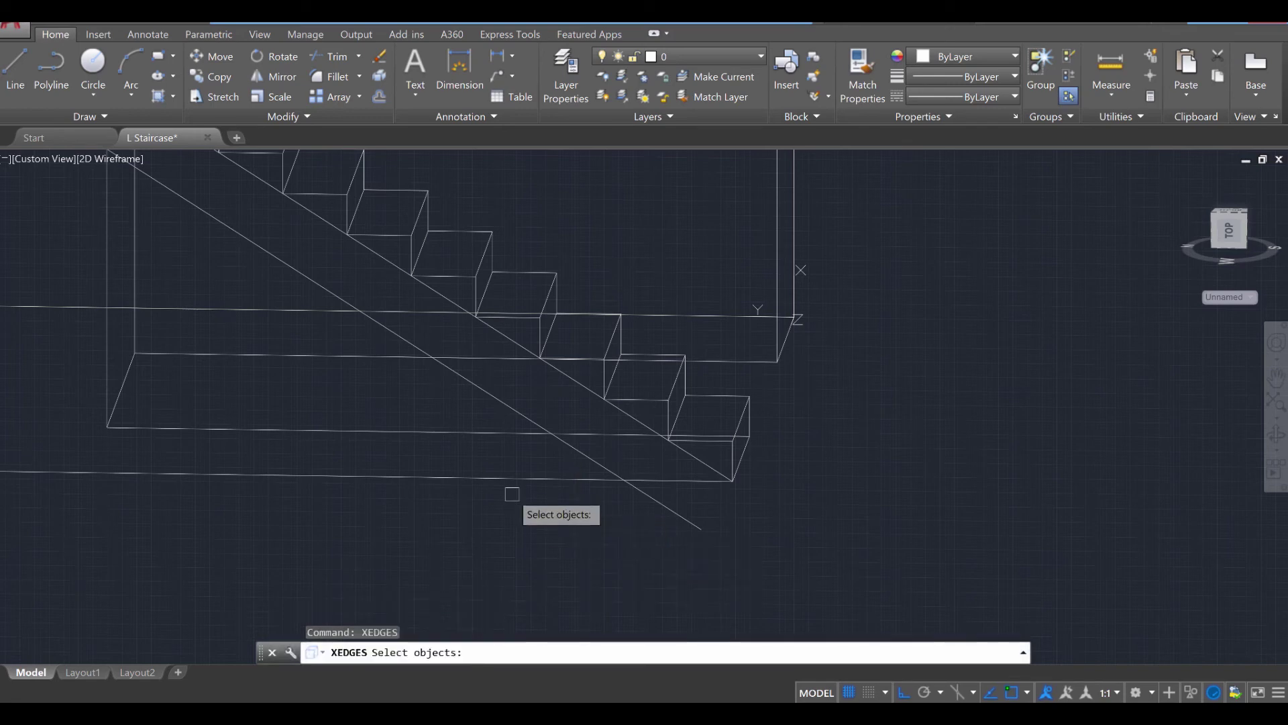
click(512, 479)
key(Return)
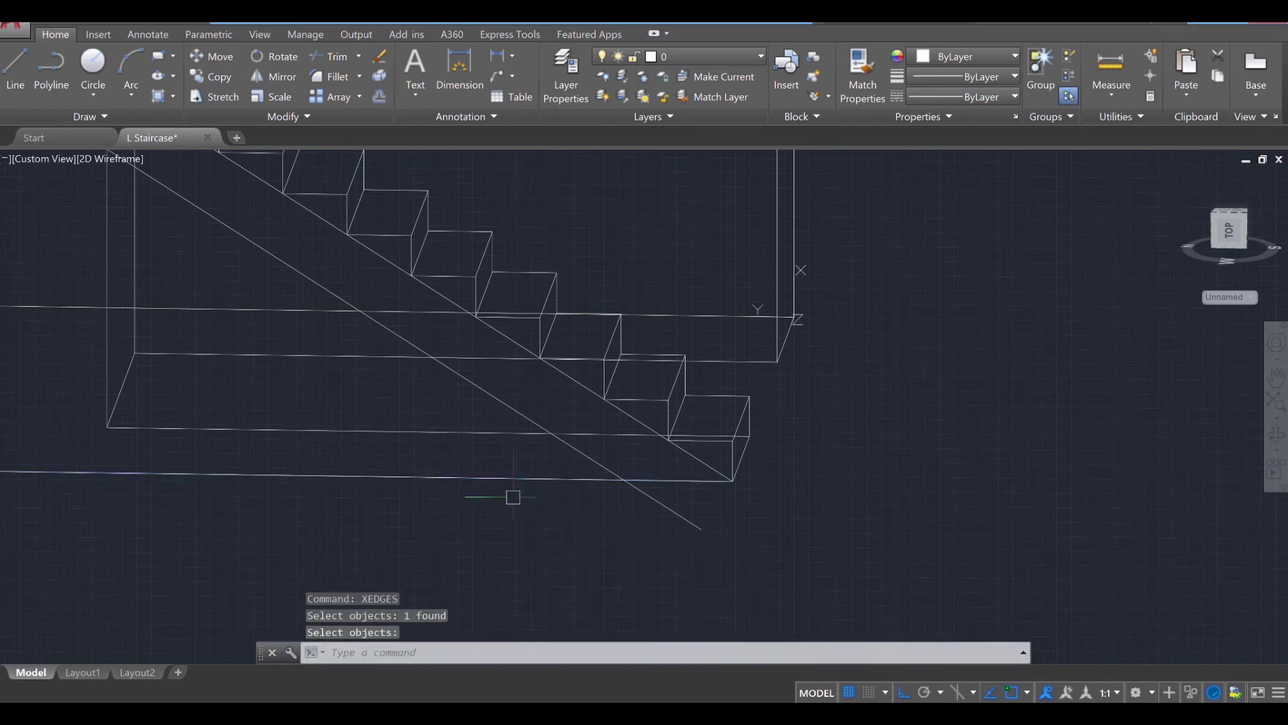
scroll(578, 488, down, 2)
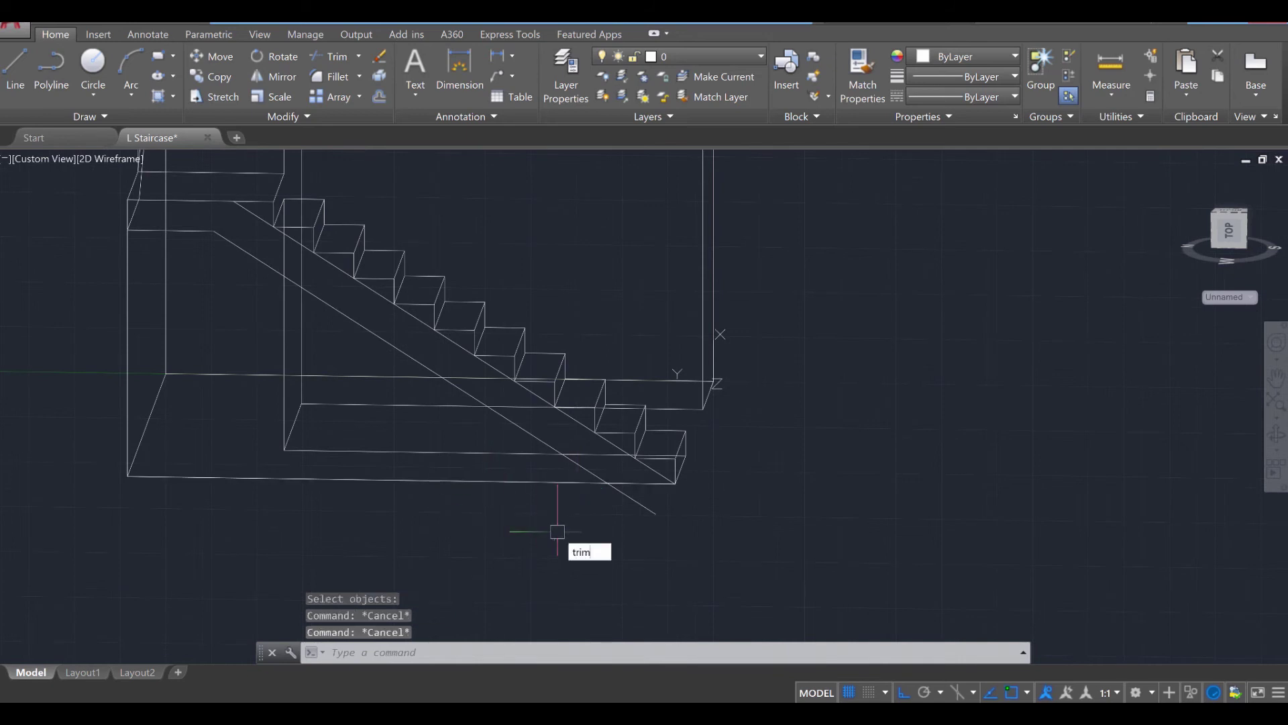
Start a trim with three window-selected cutting edges, then cancel it
key(Return)
click(747, 561)
click(474, 371)
key(Return)
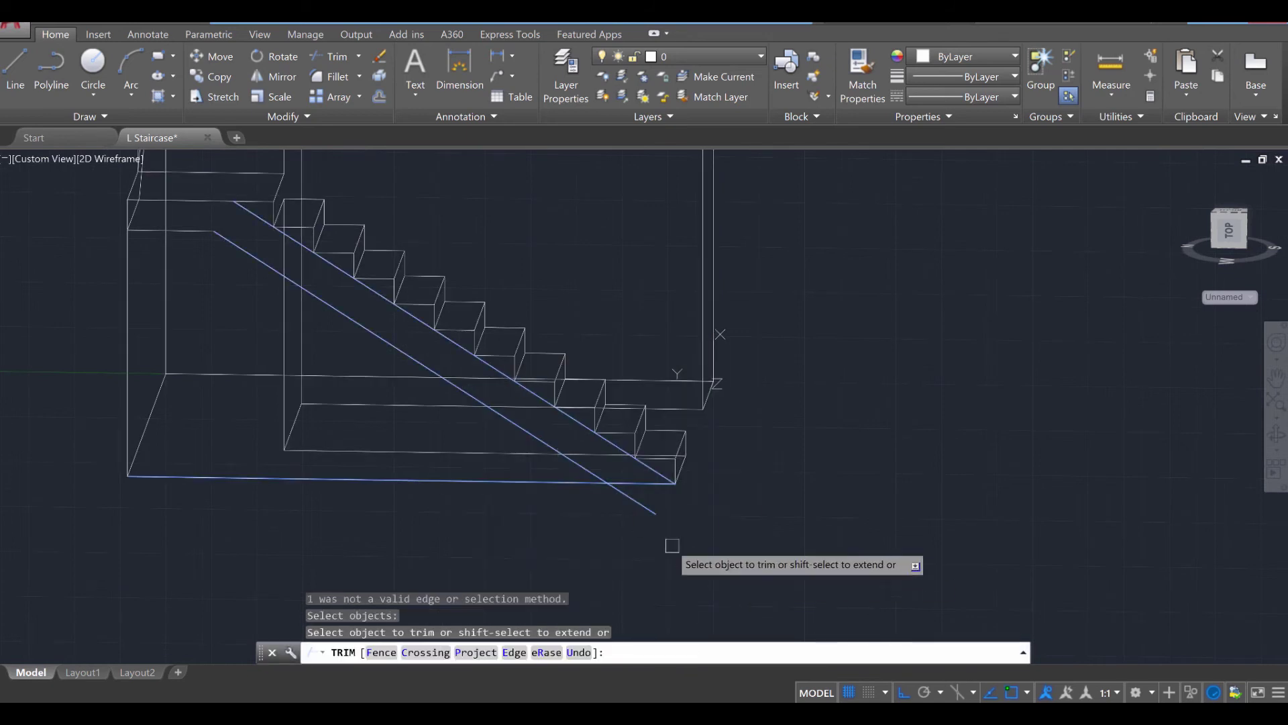
key(Escape)
key(Escape)
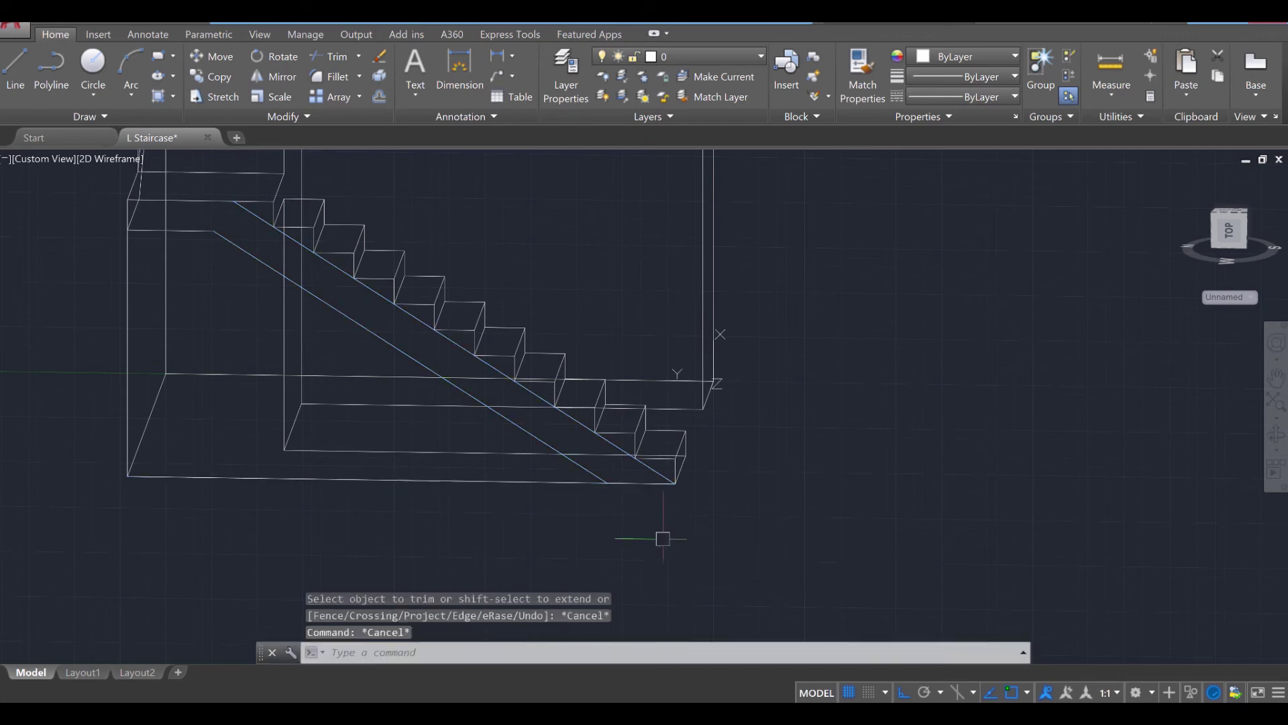
key(Escape)
shift+middle_drag(663, 538, 516, 381)
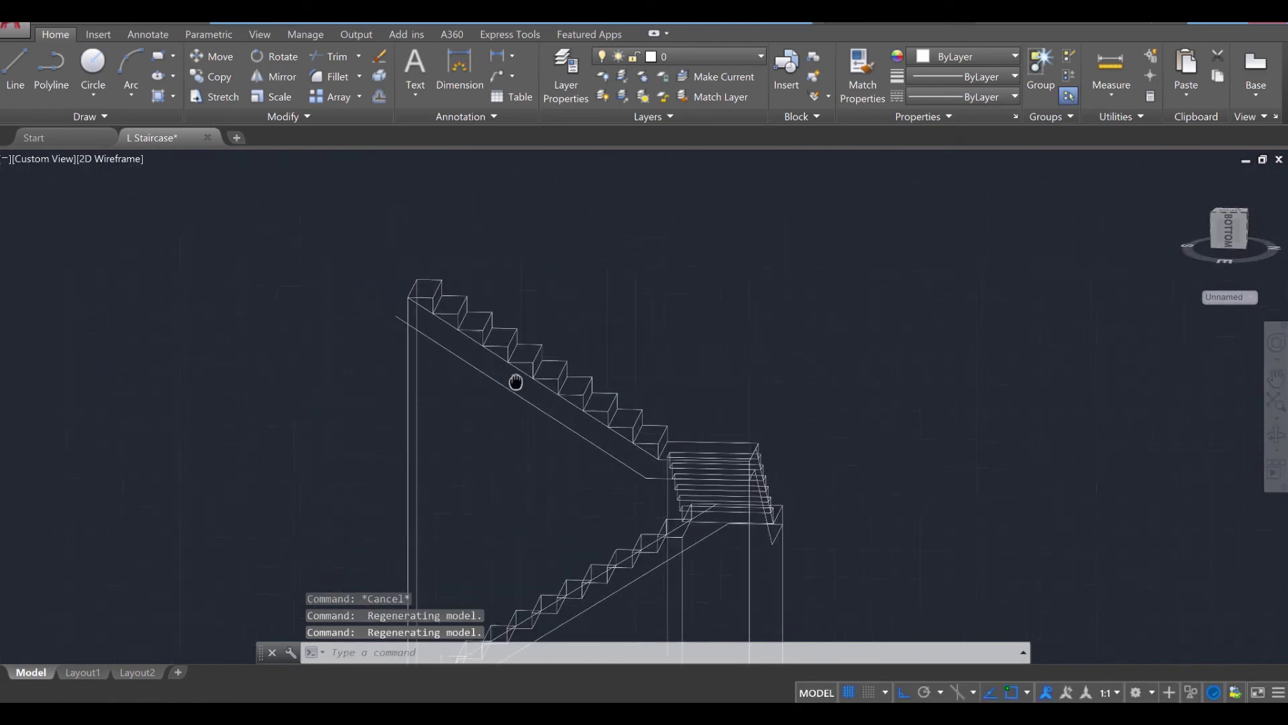
Extract the upper flight's edges, then extract again from a window around its top
scroll(475, 371, up, 5)
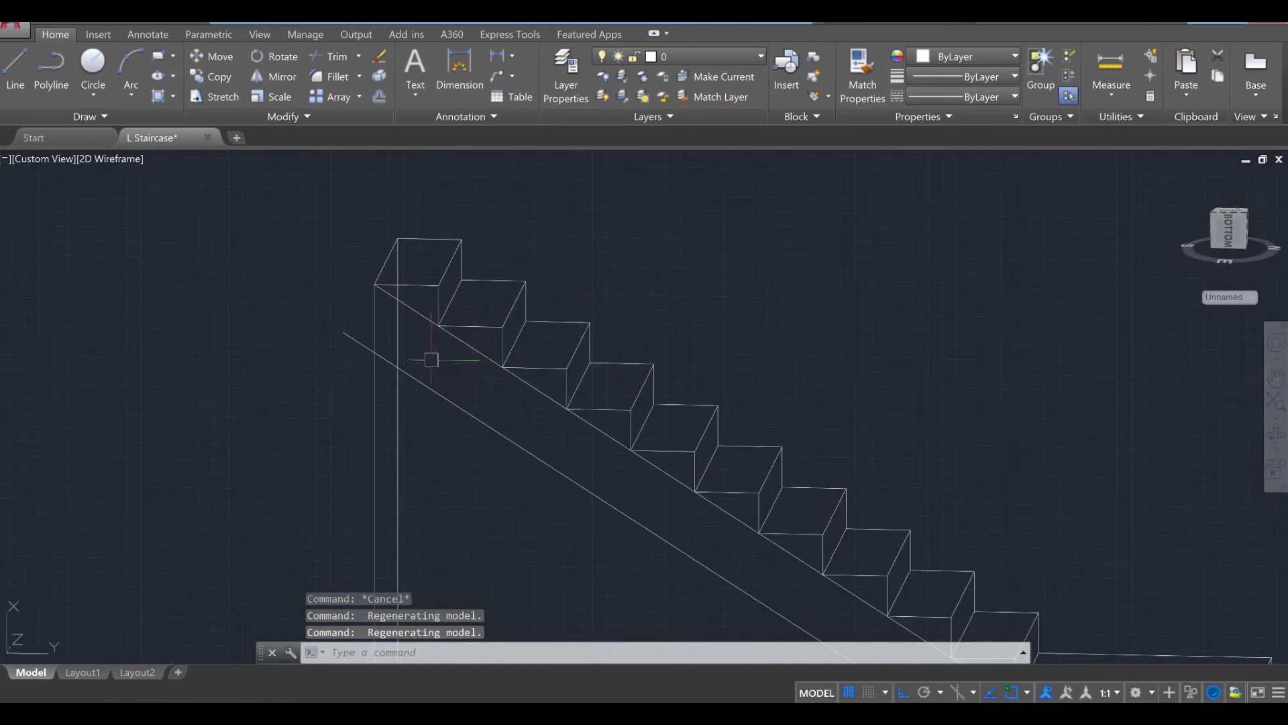
key(Return)
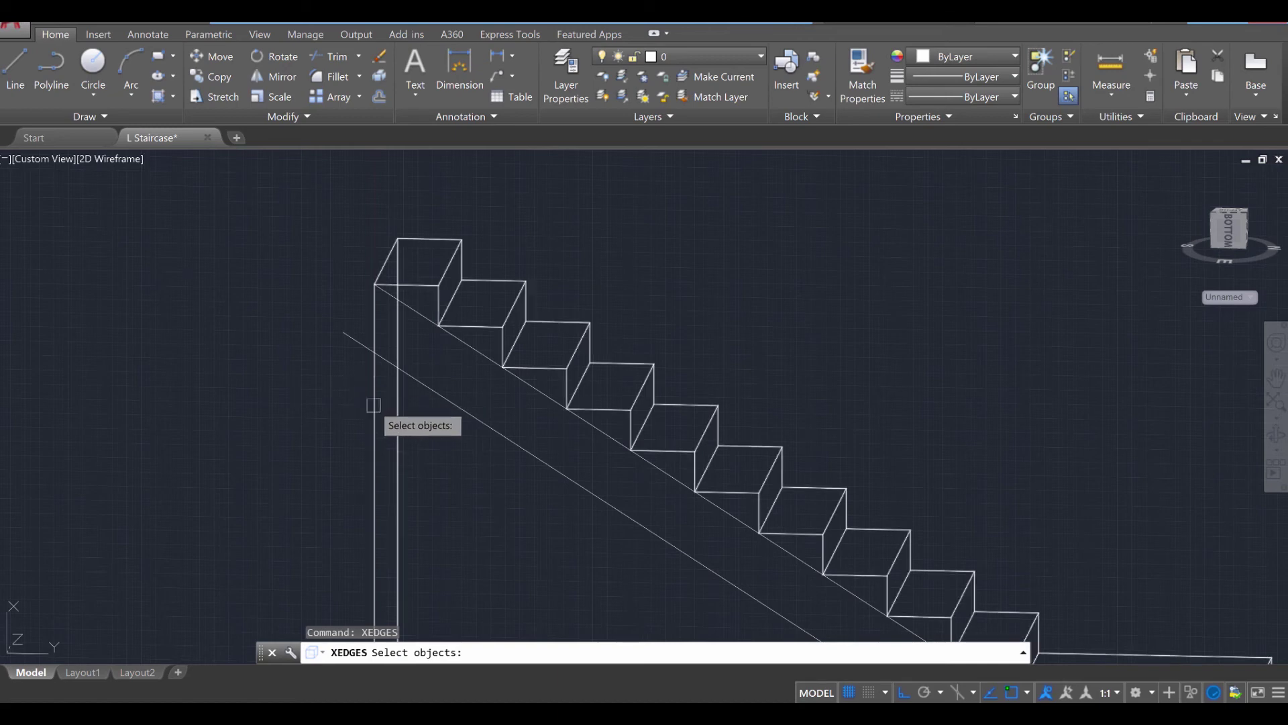
click(370, 388)
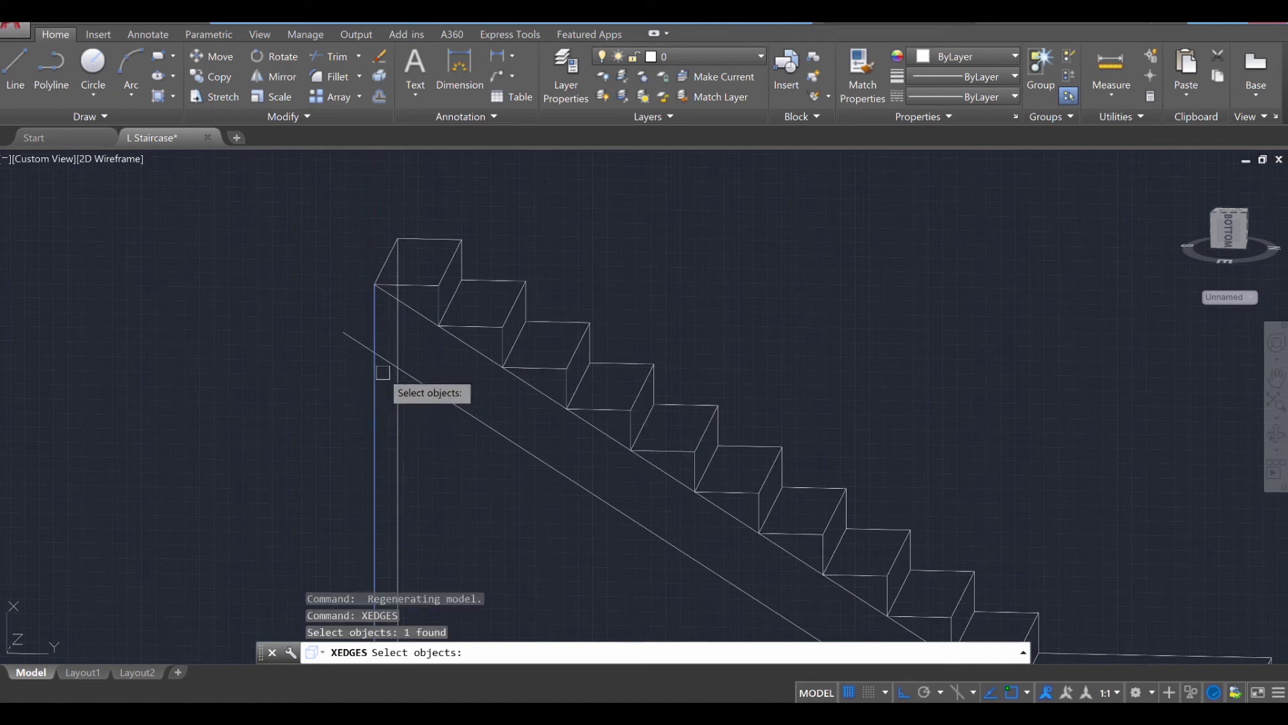
key(Return)
click(460, 445)
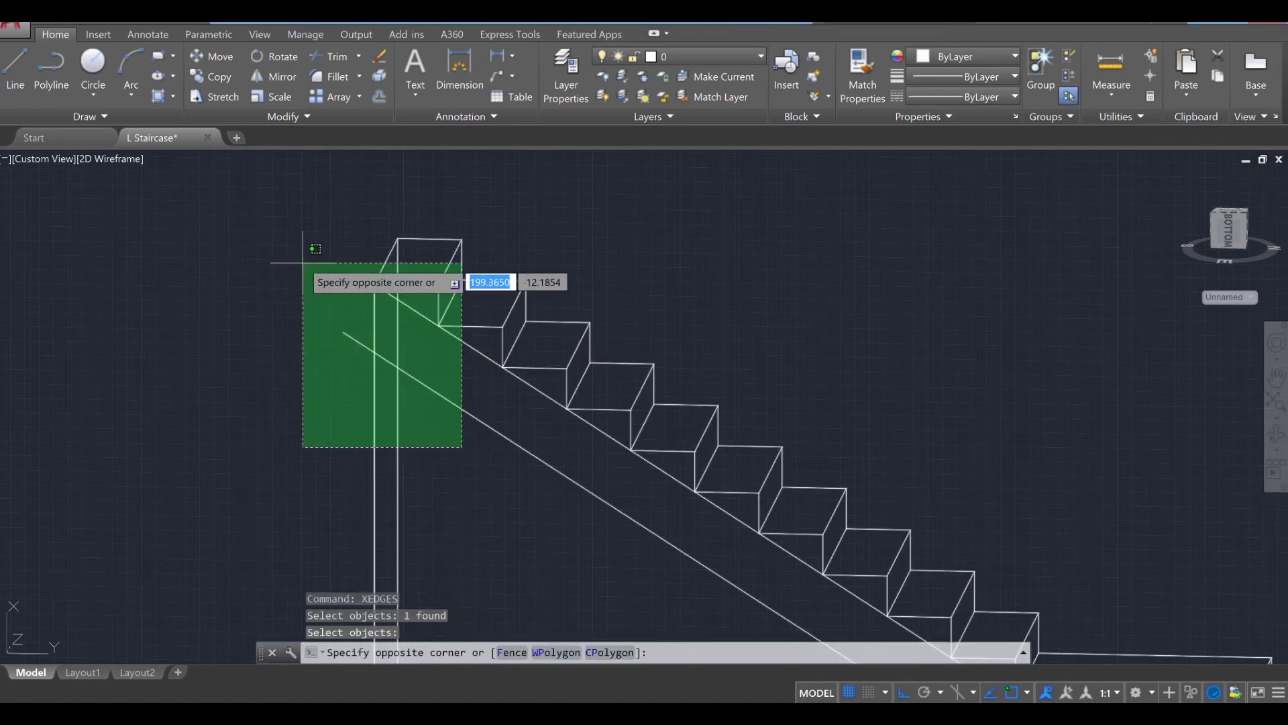
click(310, 277)
key(Return)
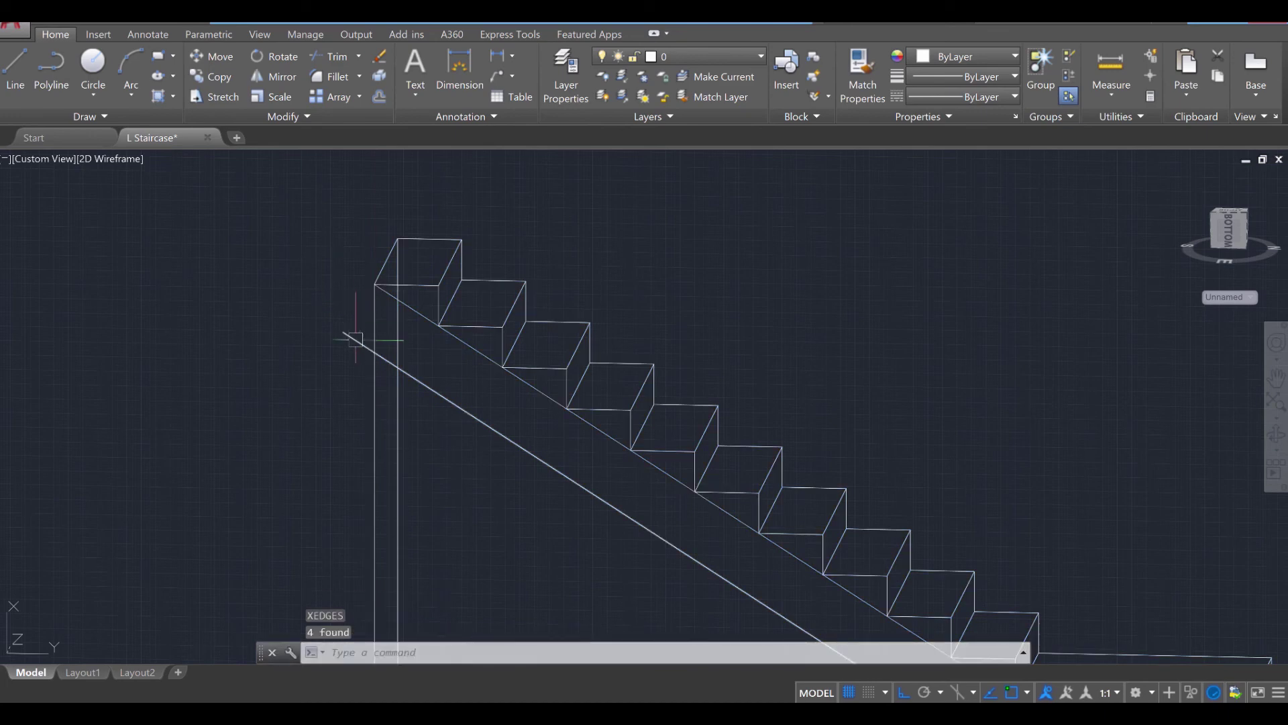
Trim the diagonal's overshooting left end, using the flight lines and both diagonals as cutting edges
click(481, 445)
click(356, 338)
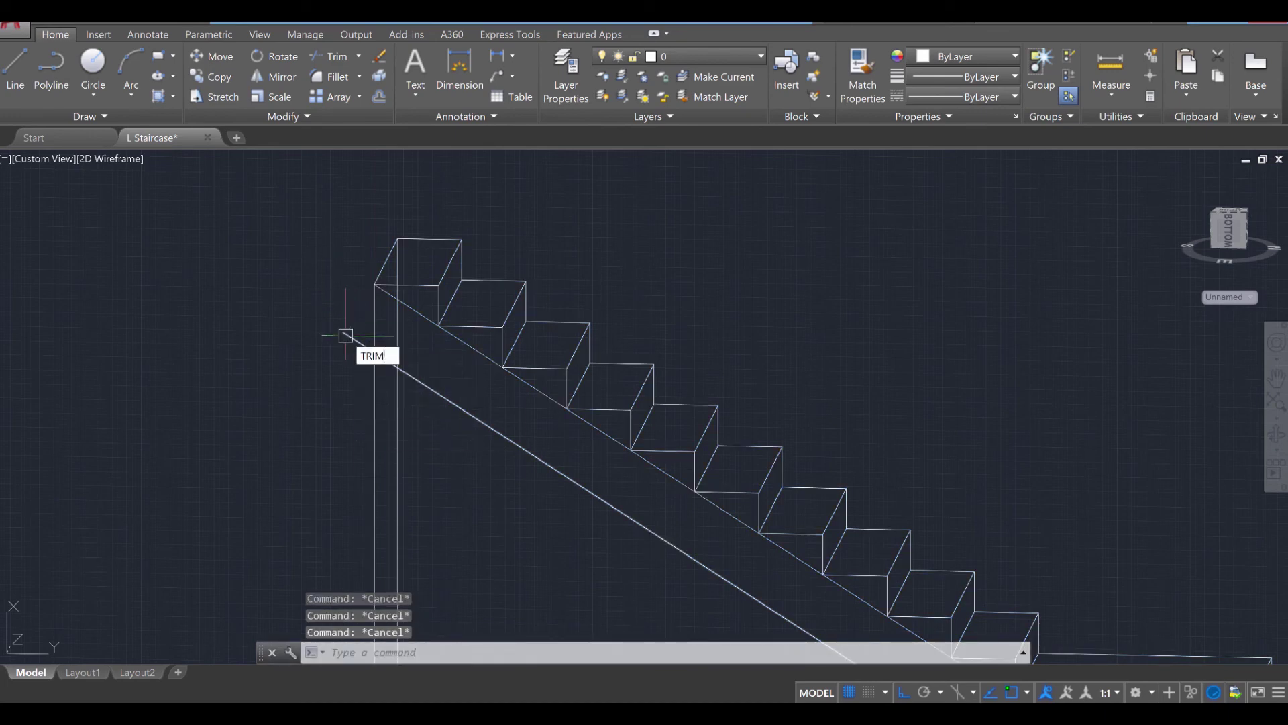
key(Return)
click(214, 232)
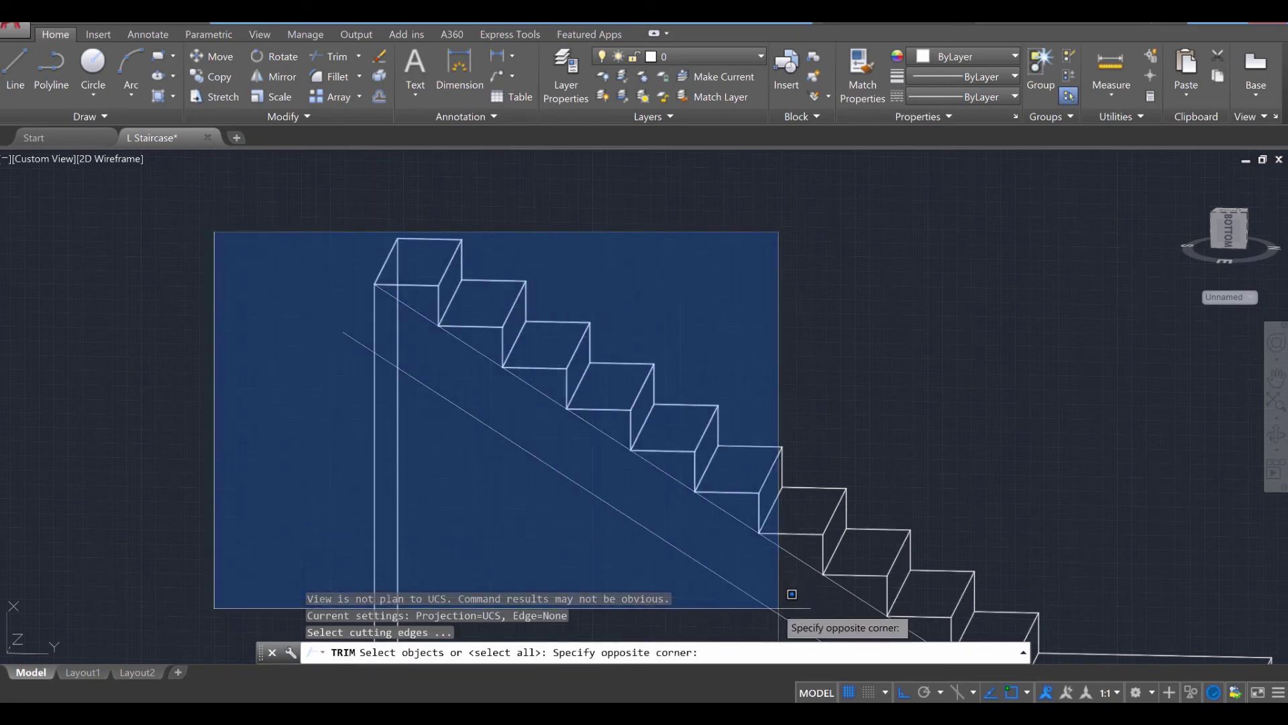
click(792, 594)
click(580, 477)
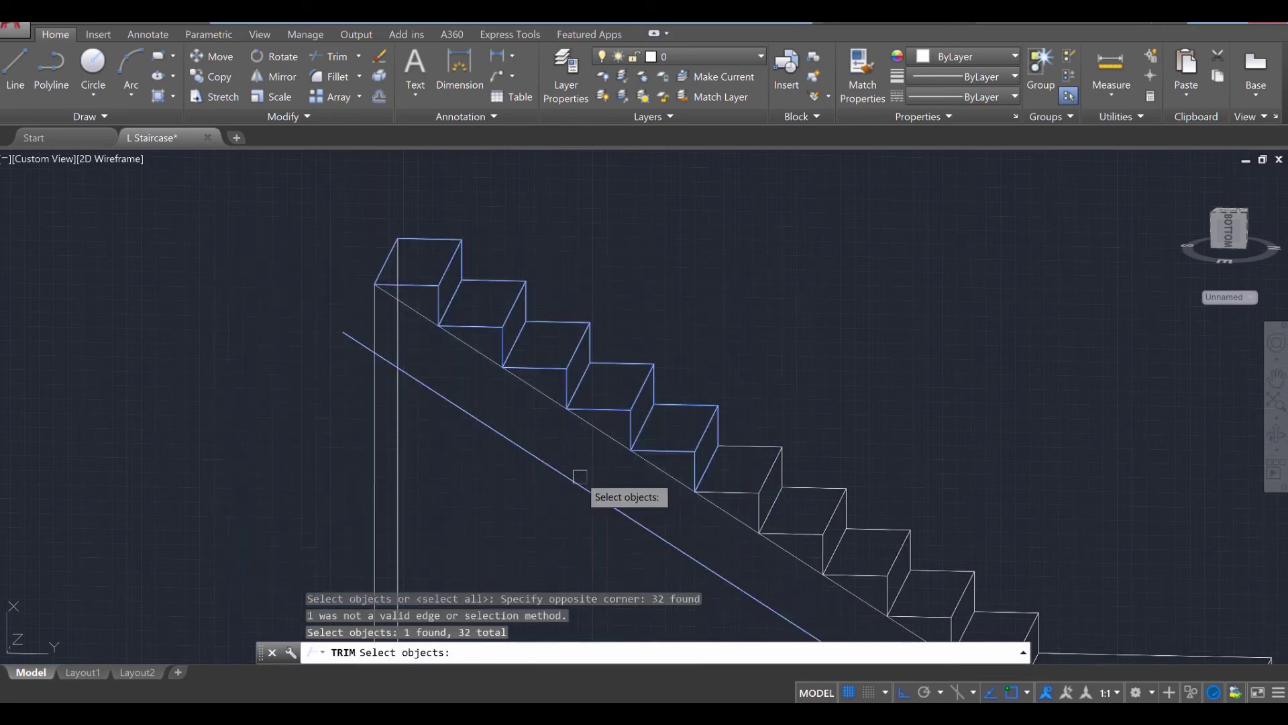
click(473, 346)
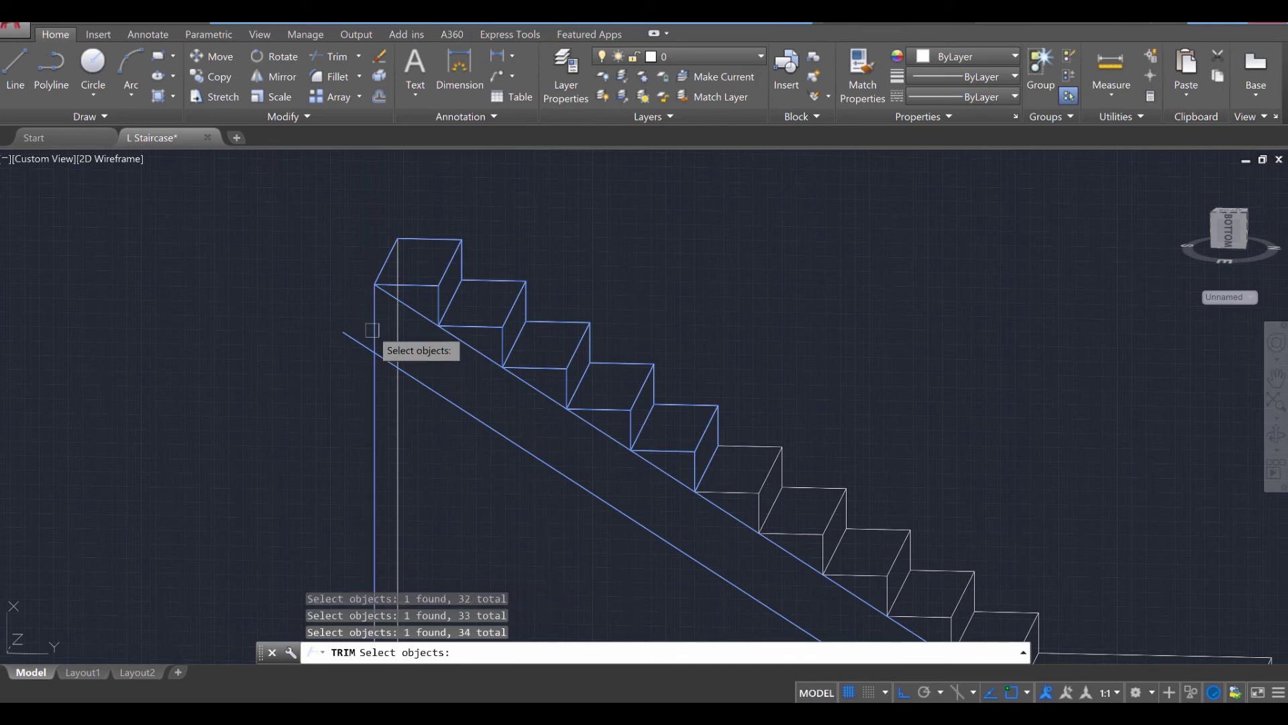
key(Return)
click(350, 338)
key(Escape)
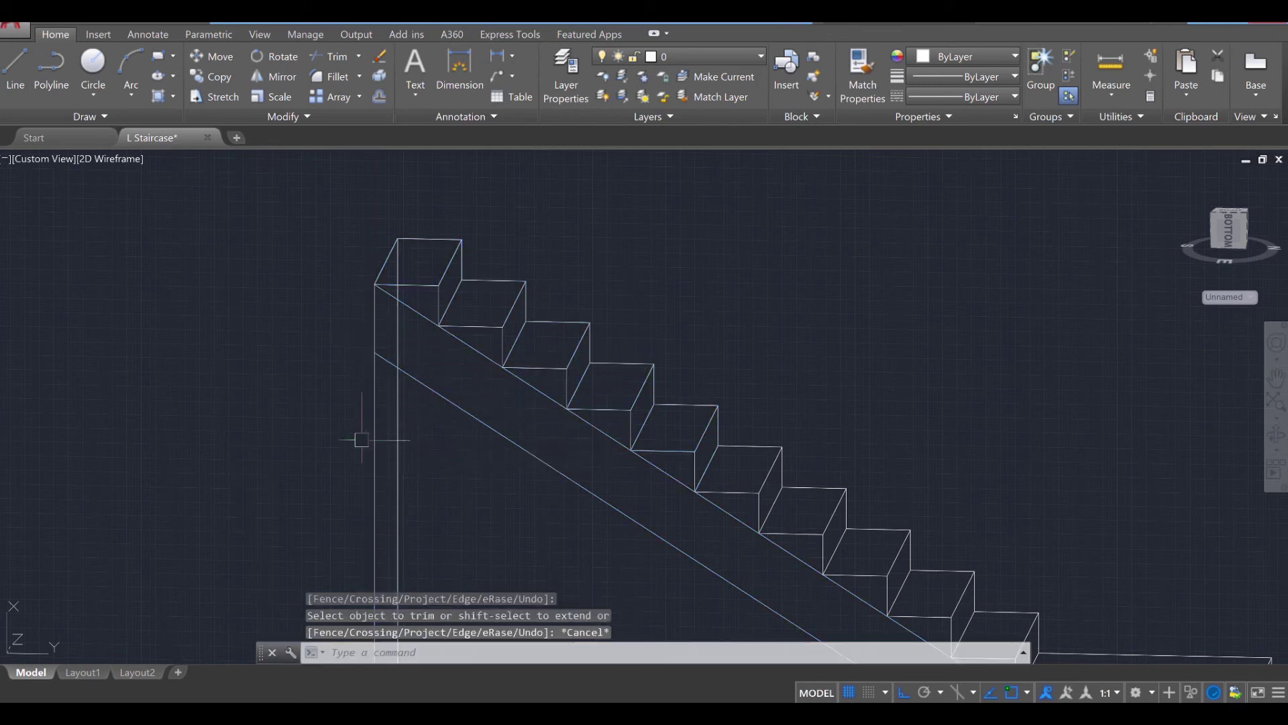
key(Escape)
key(Escape)
key(Escape)
scroll(361, 439, down, 3)
middle_drag(431, 474, 408, 308)
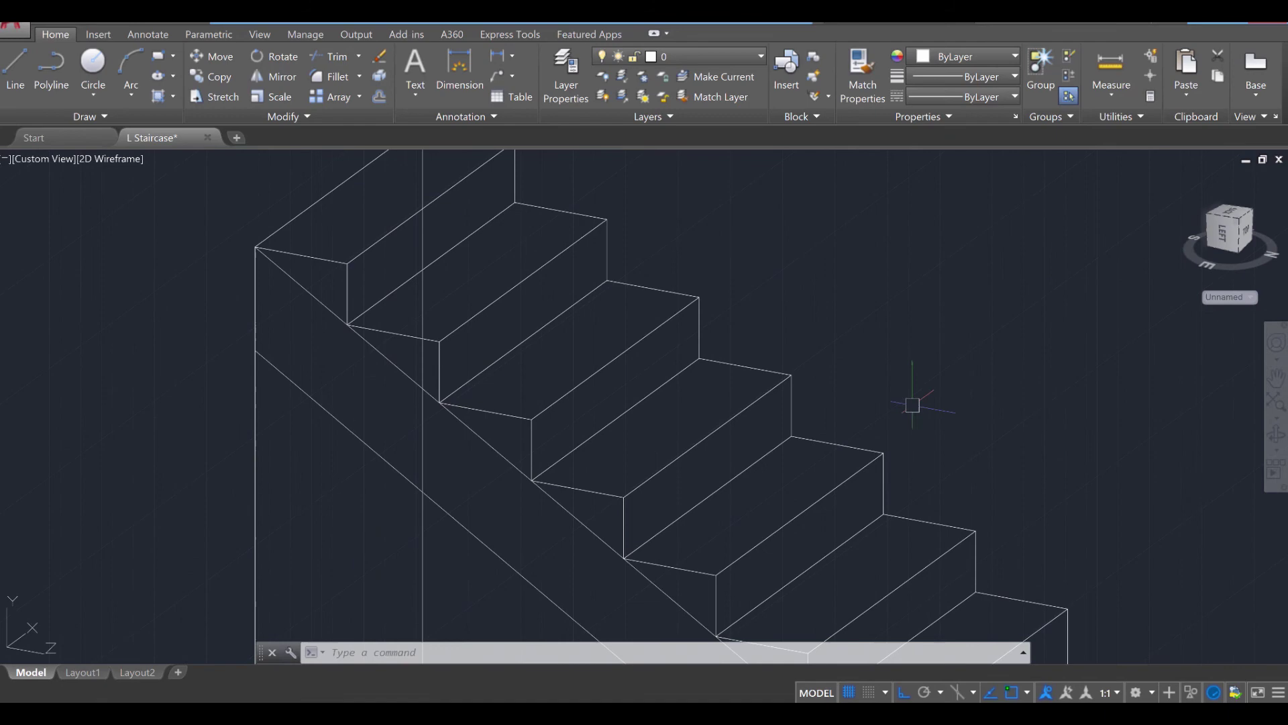
Draw a vertical line from the lower flight's corner down to the base box's bottom edge
scroll(913, 405, up, 4)
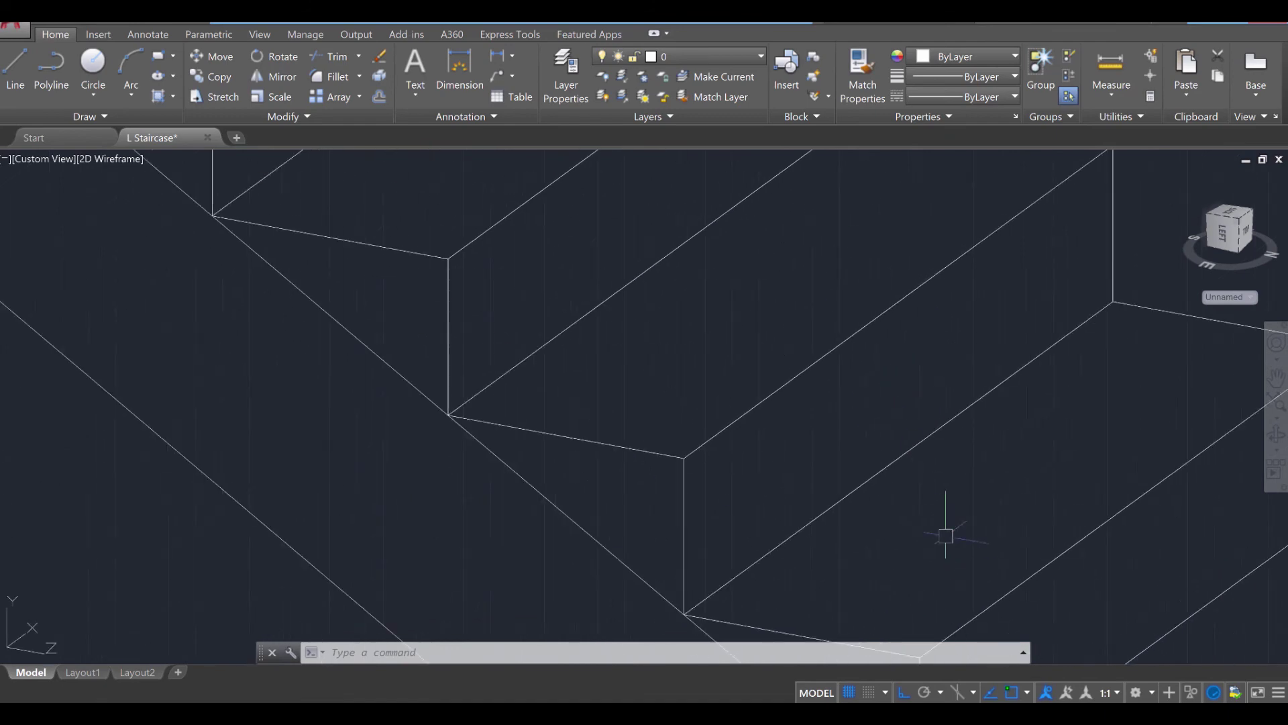
scroll(949, 526, down, 6)
middle_drag(911, 456, 861, 382)
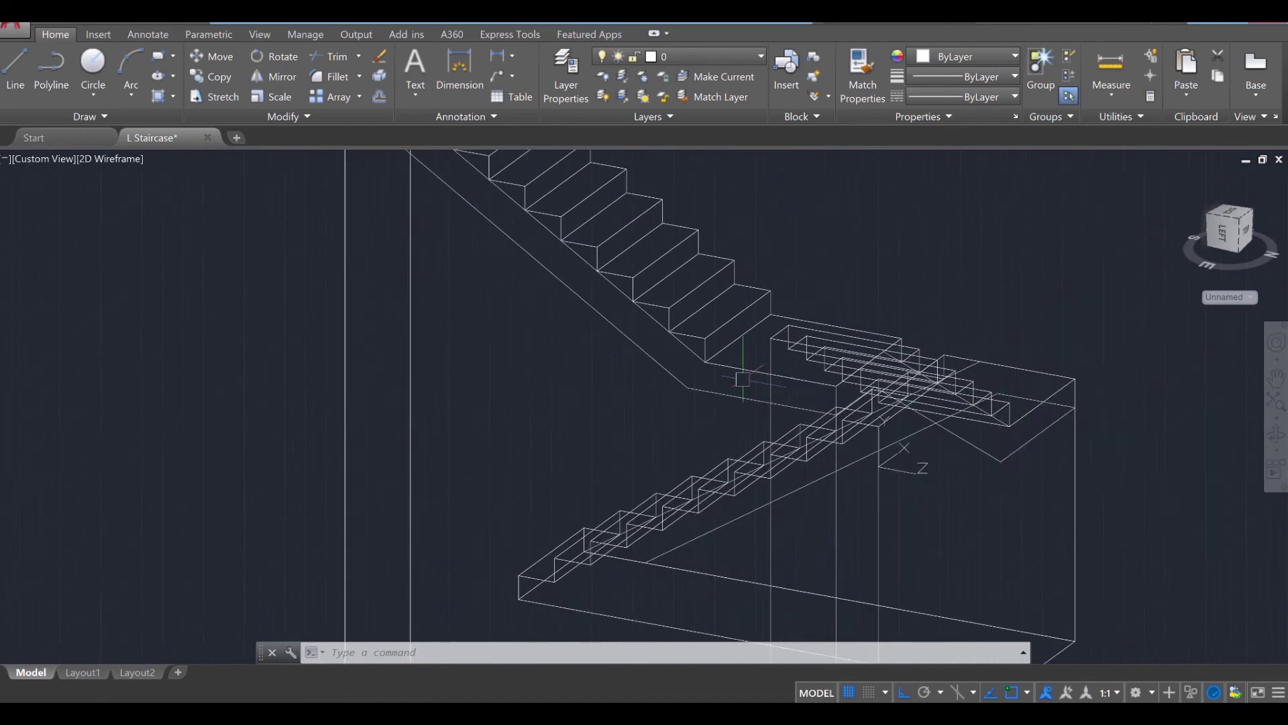
middle_drag(899, 448, 636, 199)
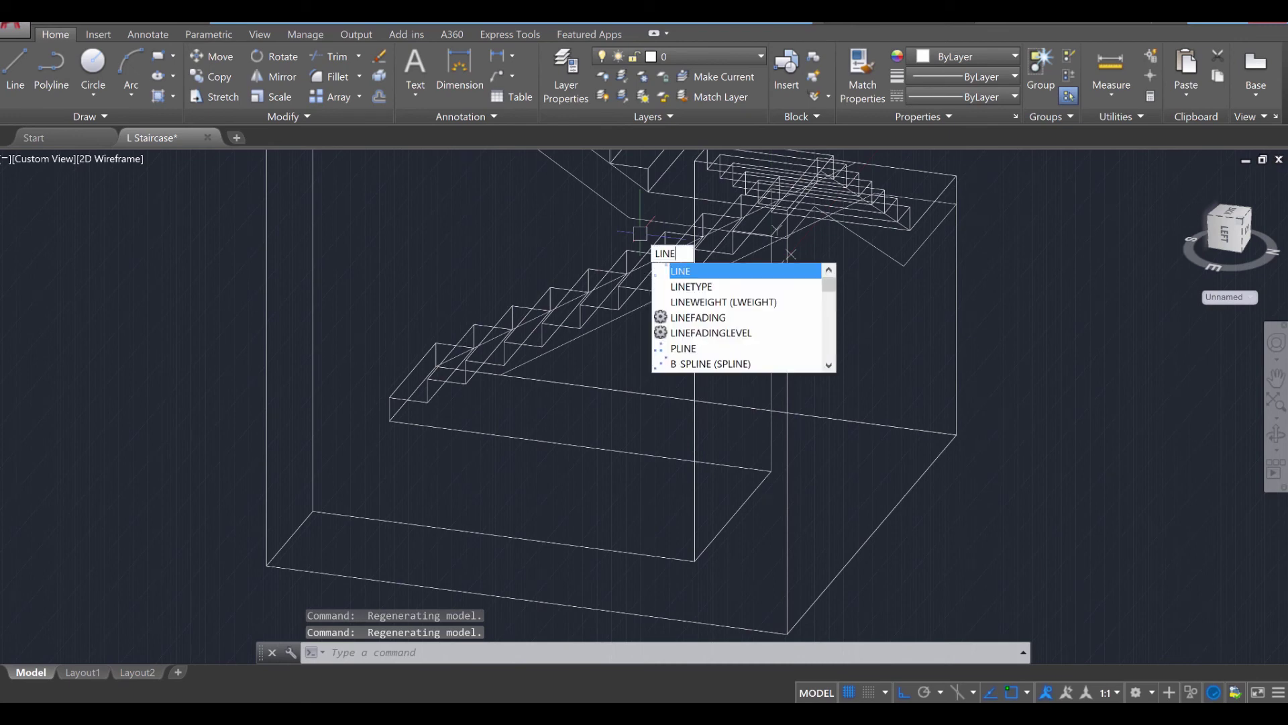
key(Return)
click(629, 218)
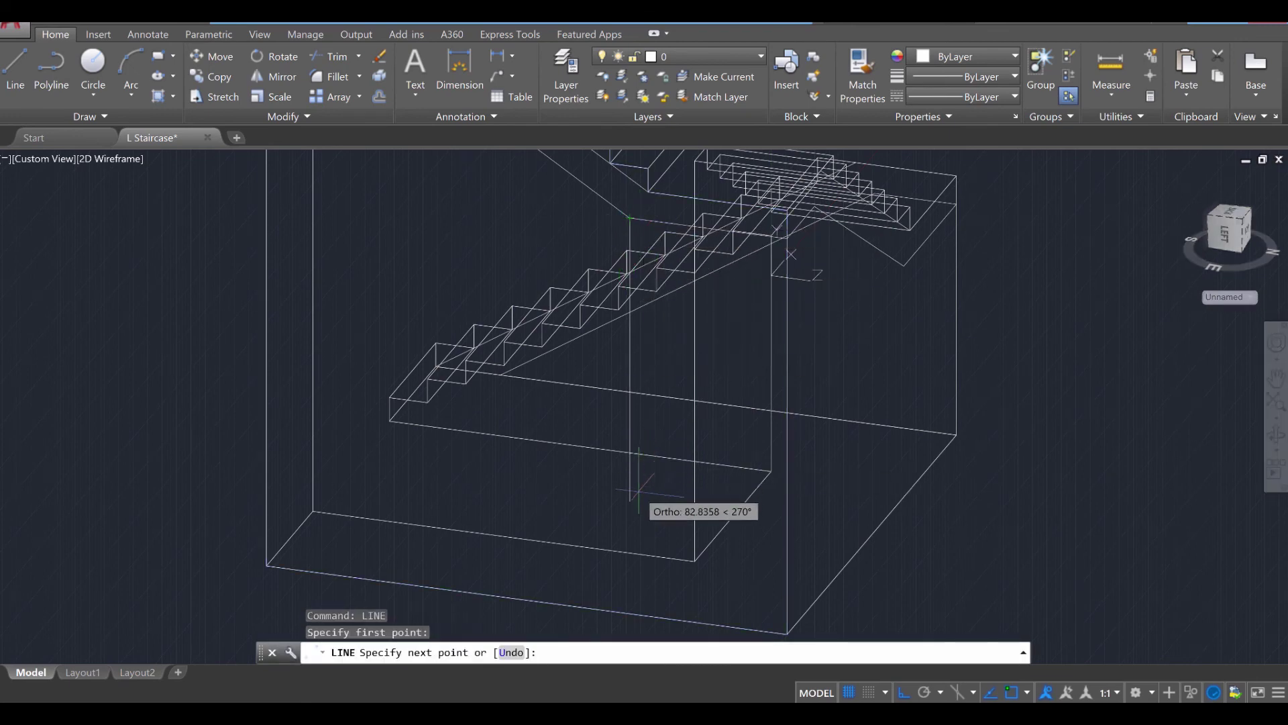
click(629, 612)
key(Escape)
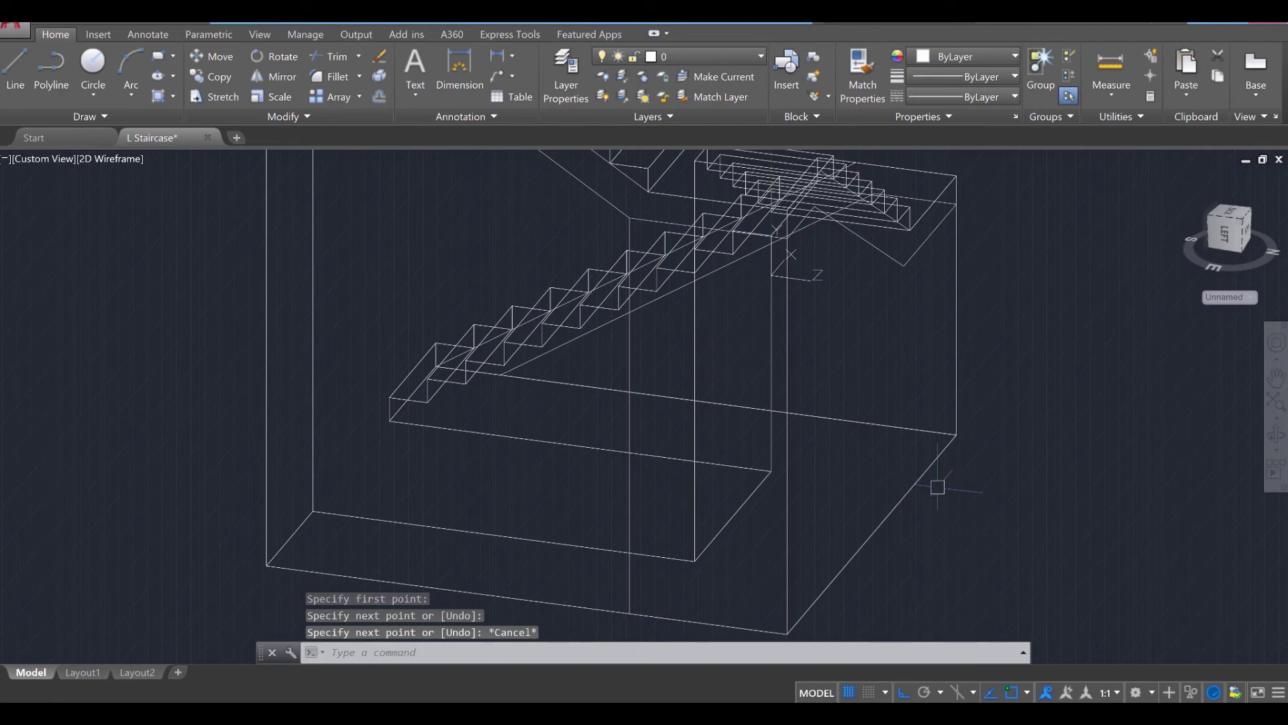
Draw vertical lines from the landing corner and another snapped corner down to the base's bottom
shift+middle_drag(937, 487, 764, 481)
key(Return)
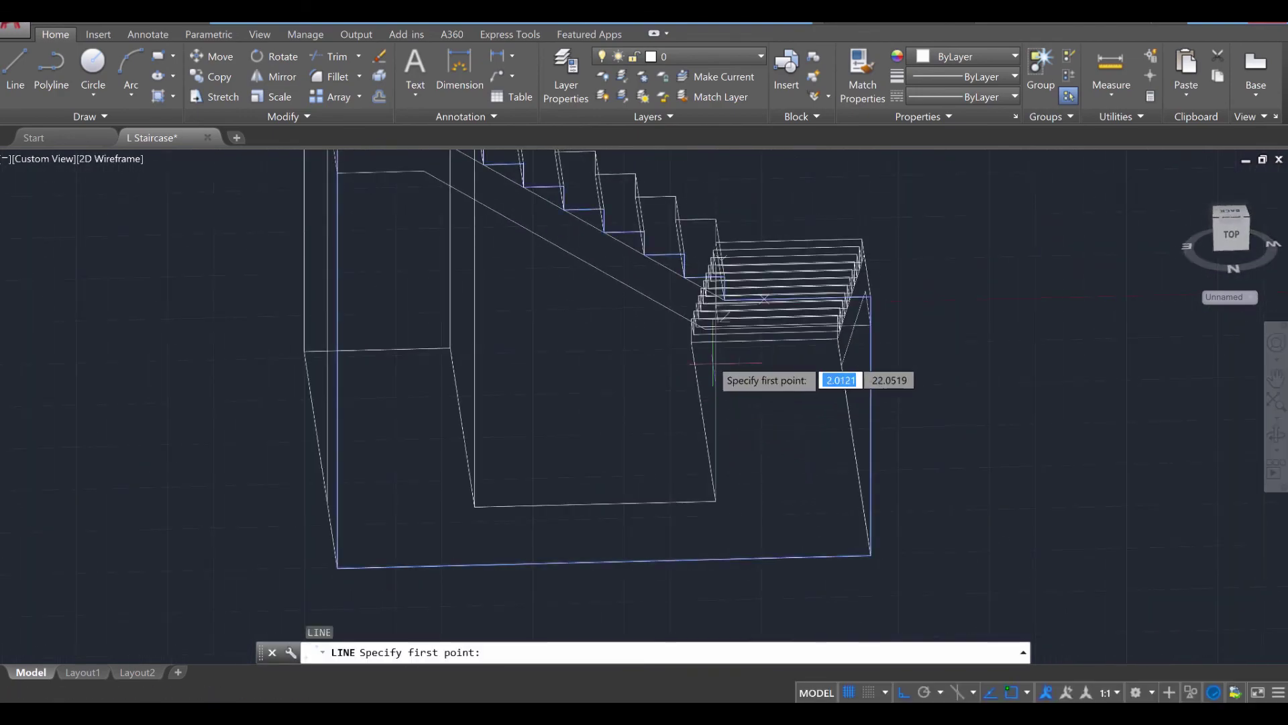
click(704, 328)
click(704, 558)
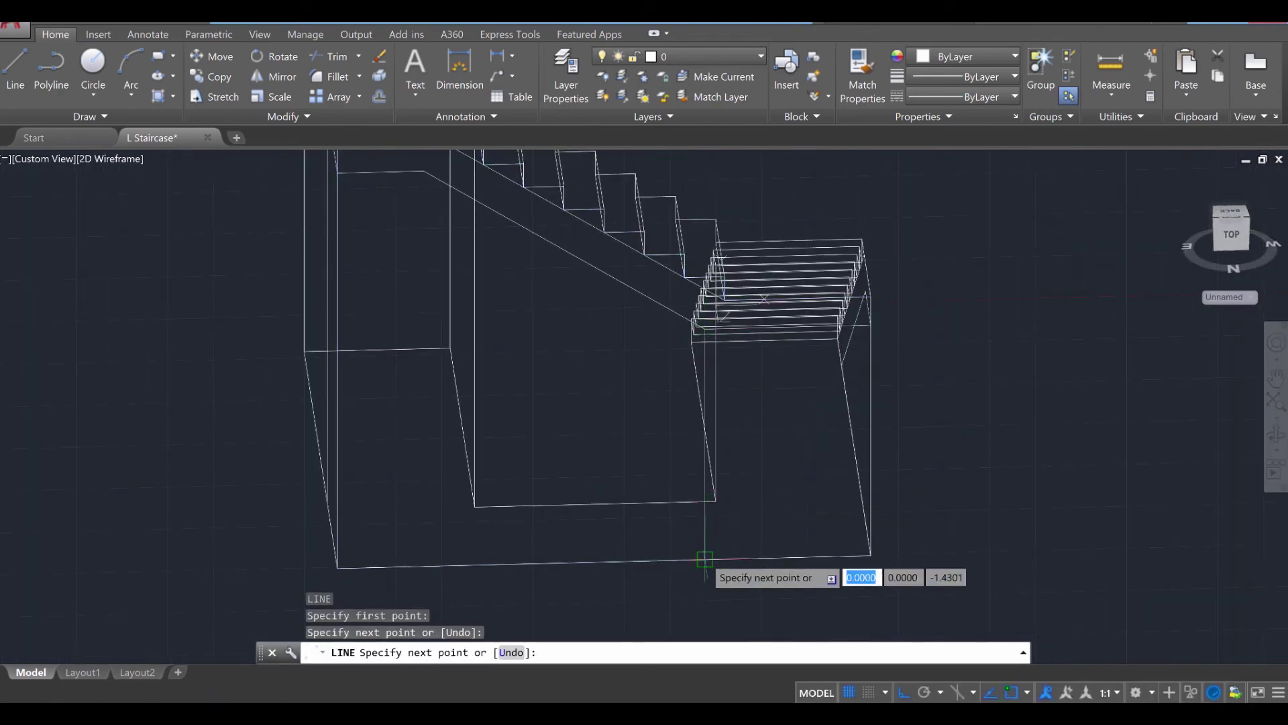
key(Escape)
shift+middle_drag(906, 475, 726, 488)
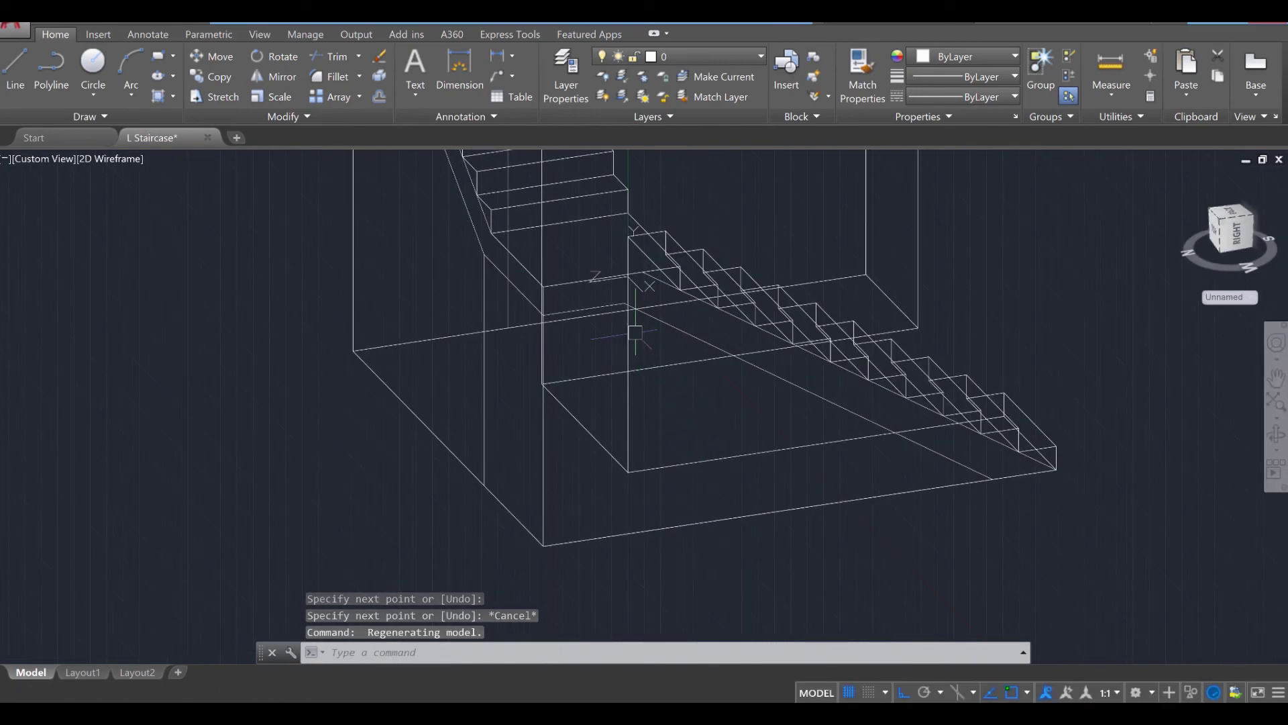
text(l)
key(Return)
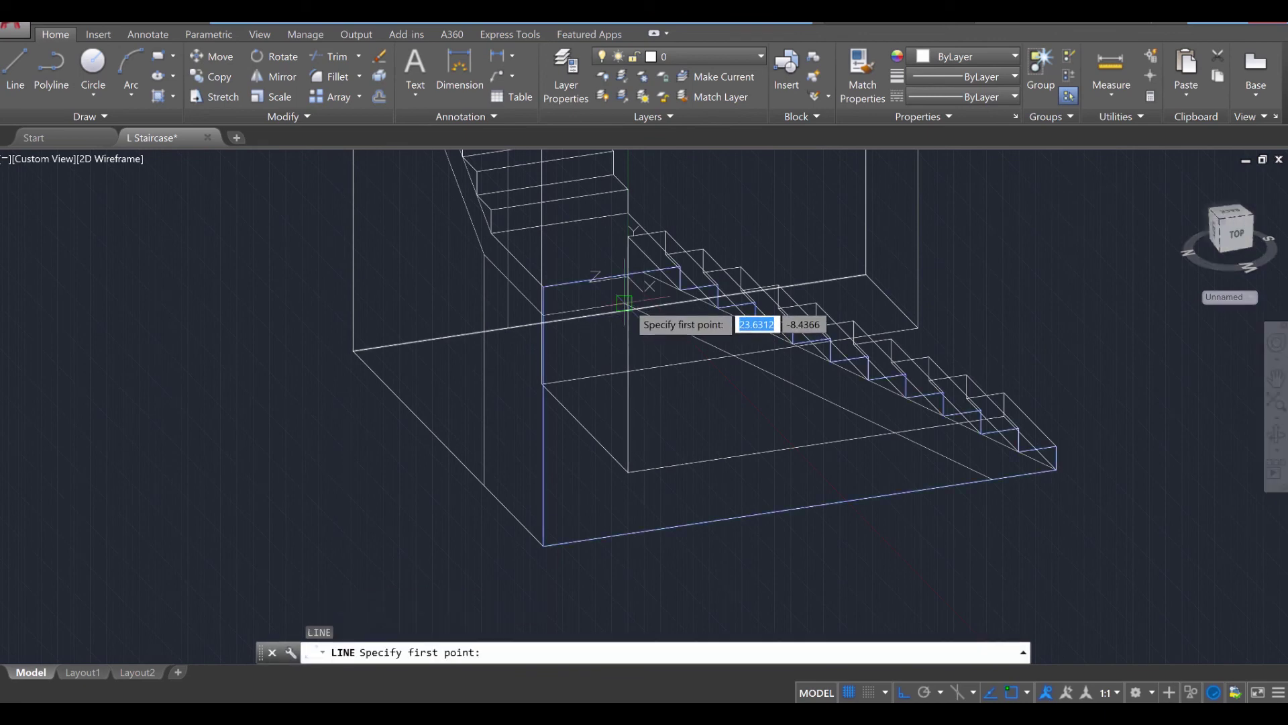
click(624, 303)
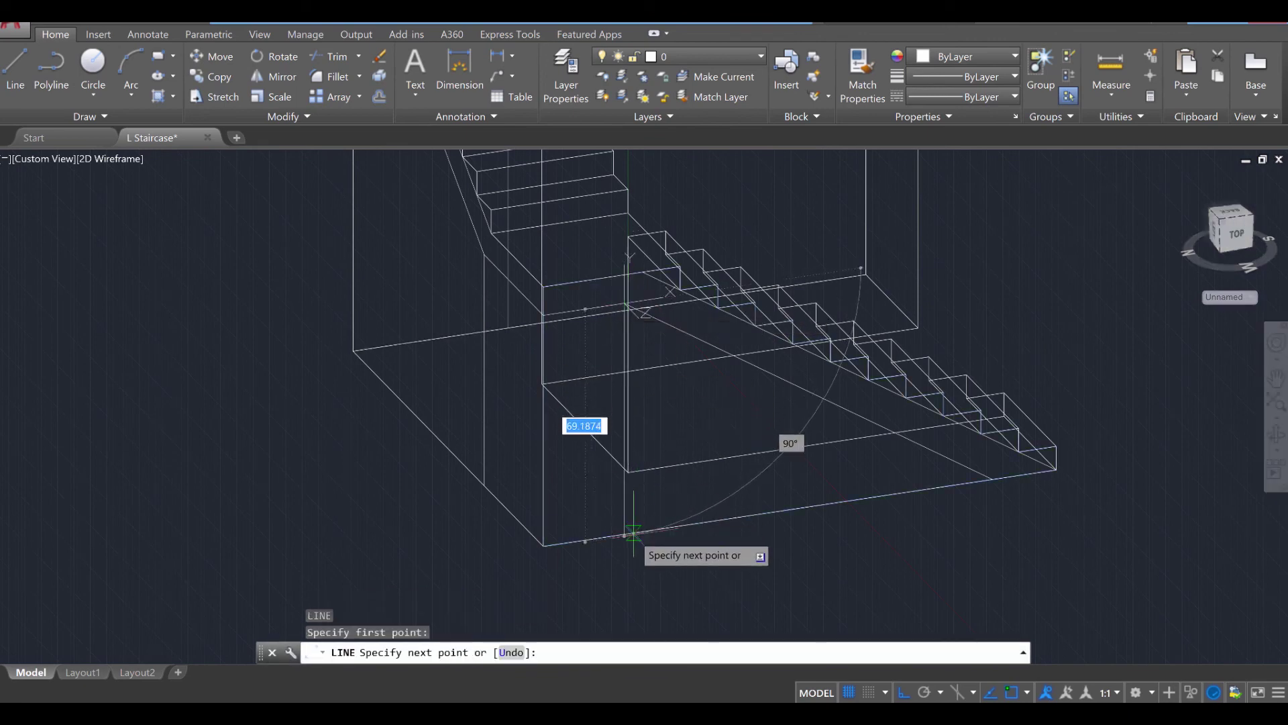
click(624, 535)
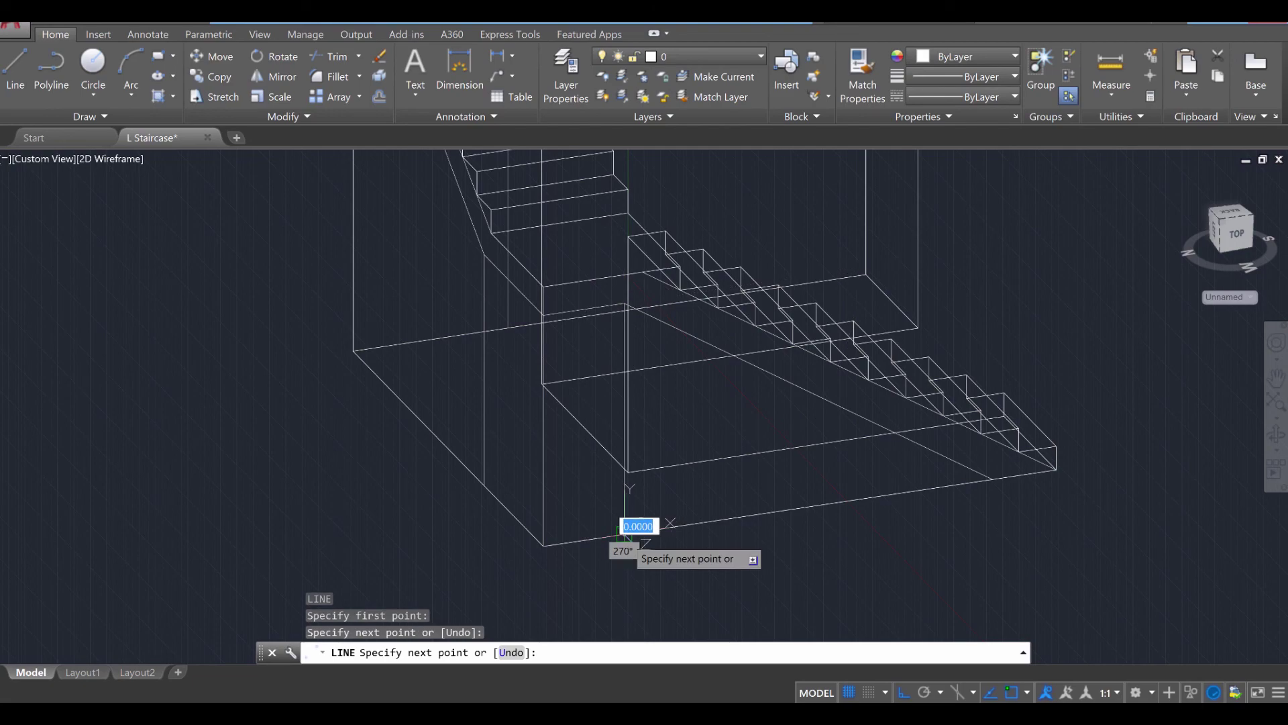
key(Escape)
key(Escape)
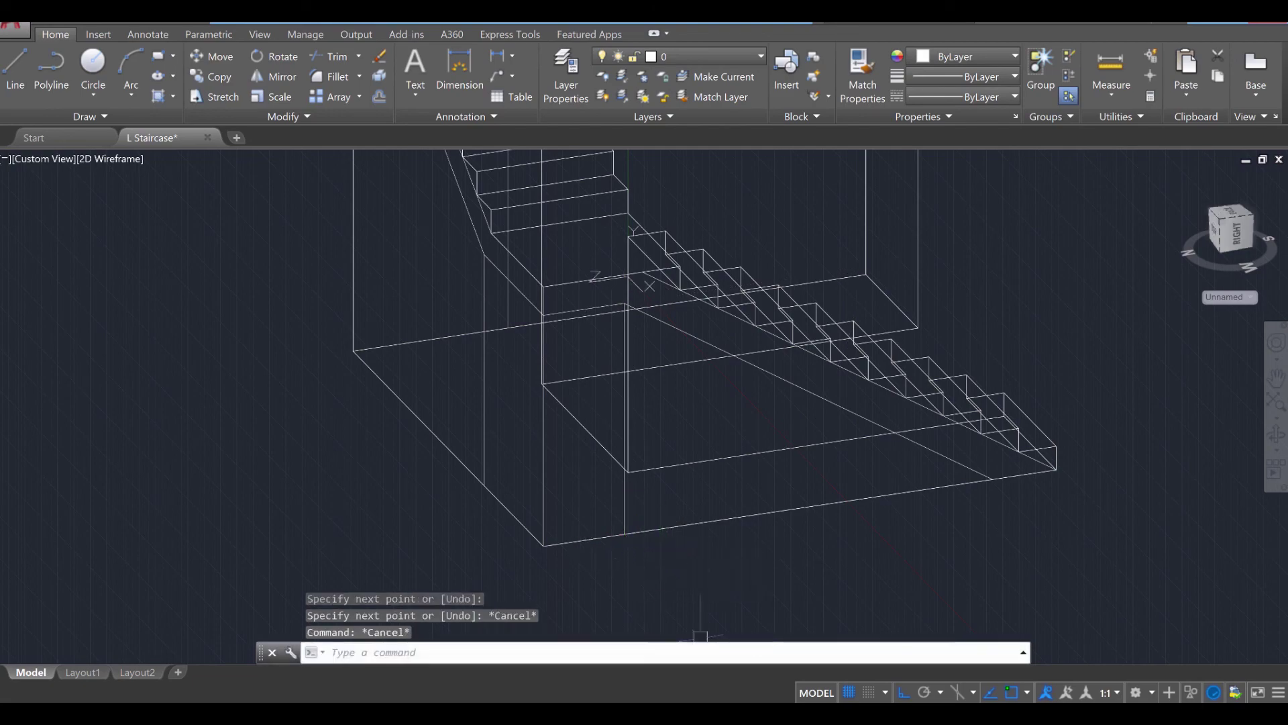
shift+middle_drag(576, 405, 747, 382)
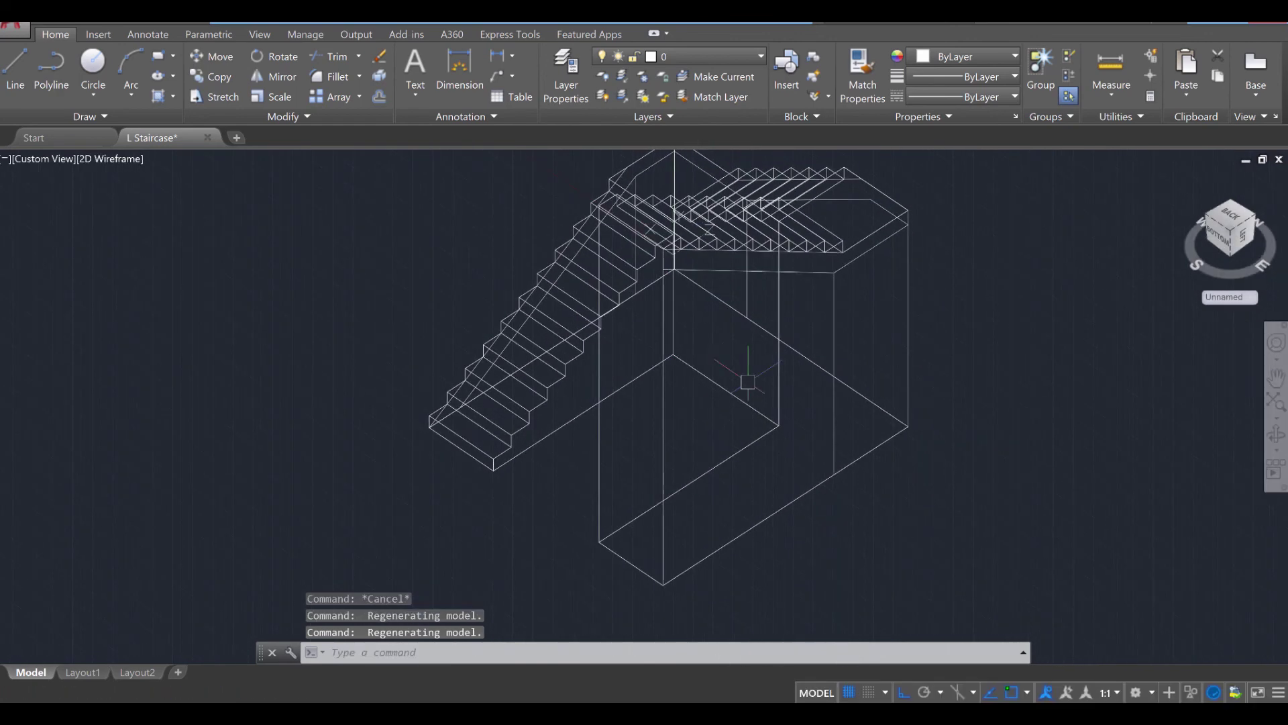
Switch the viewport's visual style from wireframe to Shaded
click(125, 162)
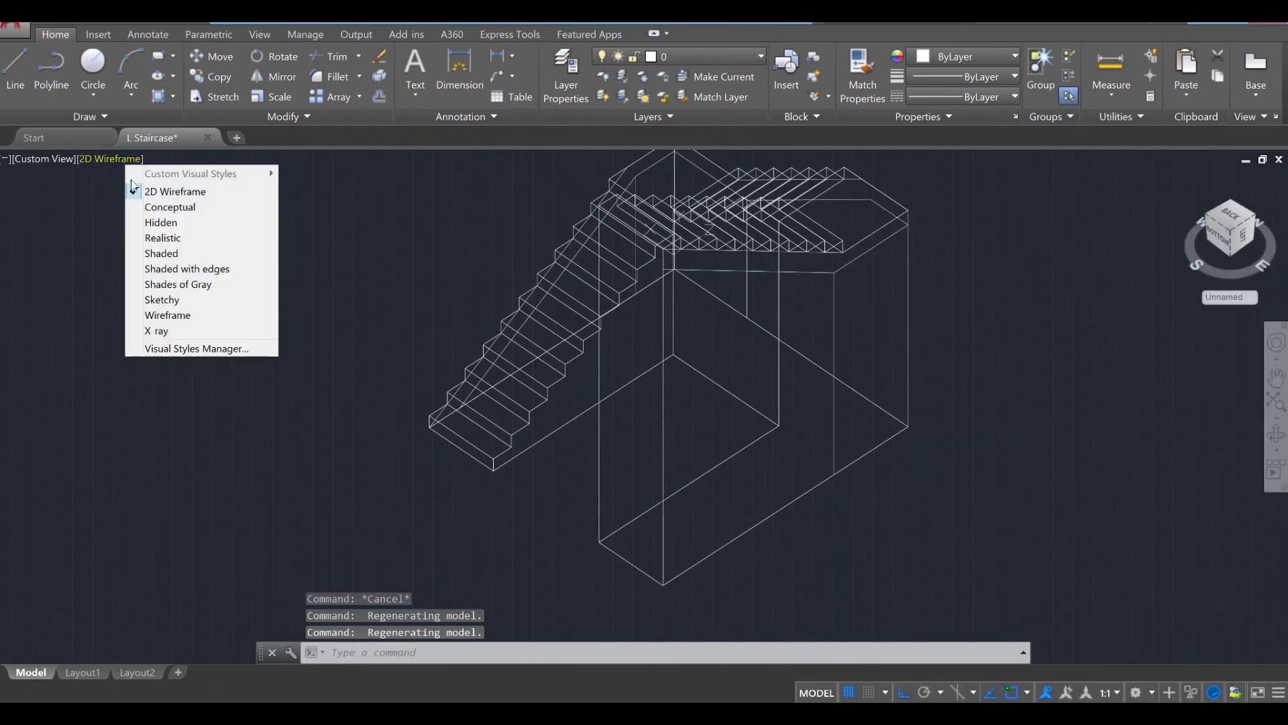
click(187, 257)
shift+middle_drag(779, 333, 808, 364)
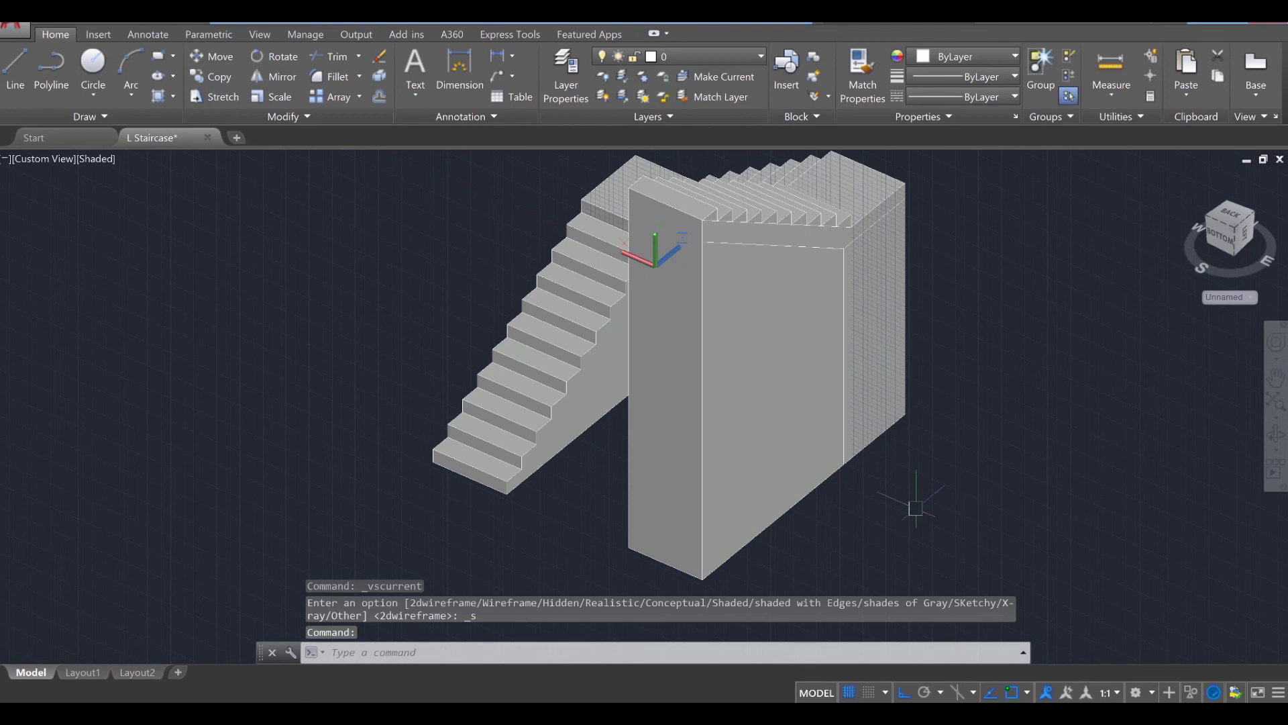
text(press)
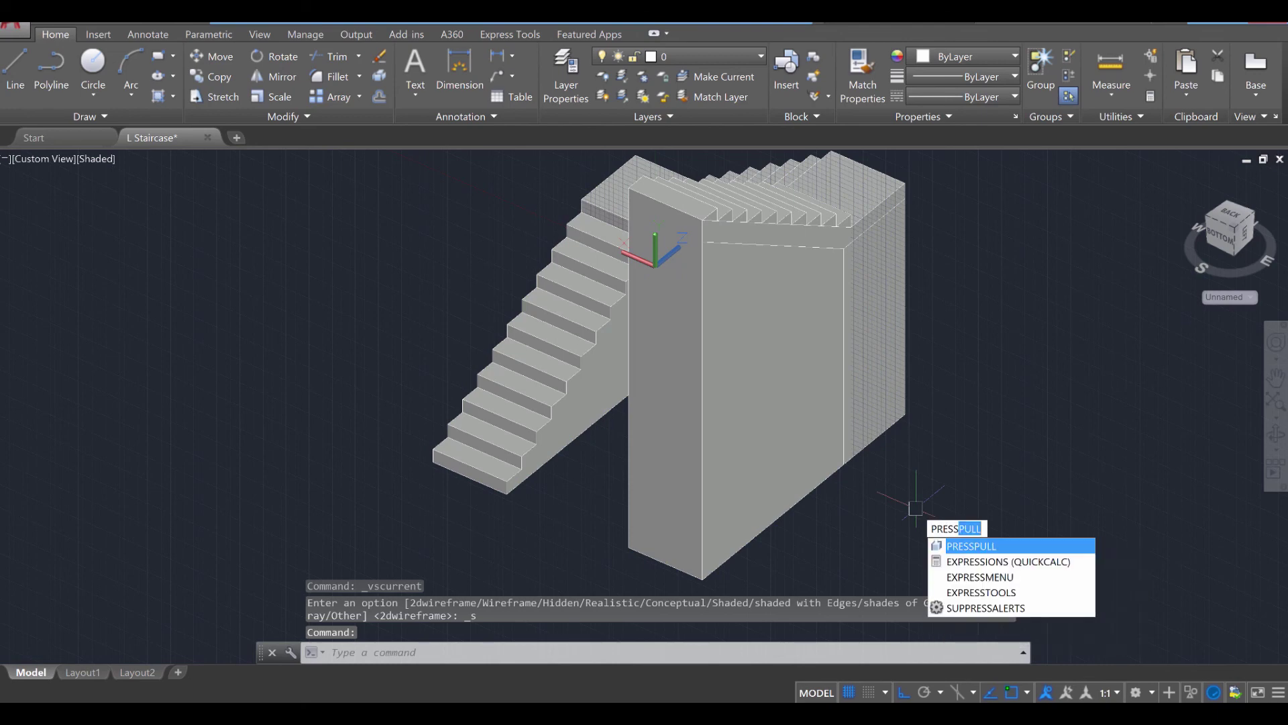
Extrude the first bounded wall face with PRESSPULL into a solid support wall
key(Return)
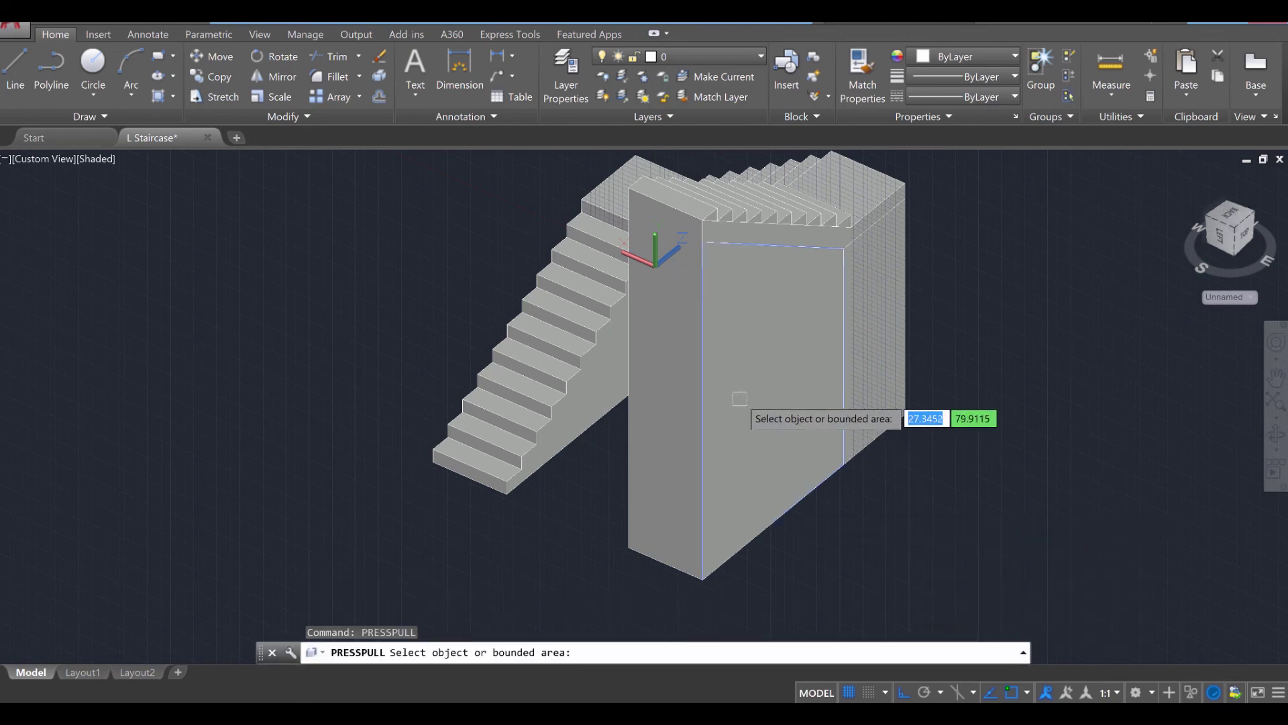
click(744, 375)
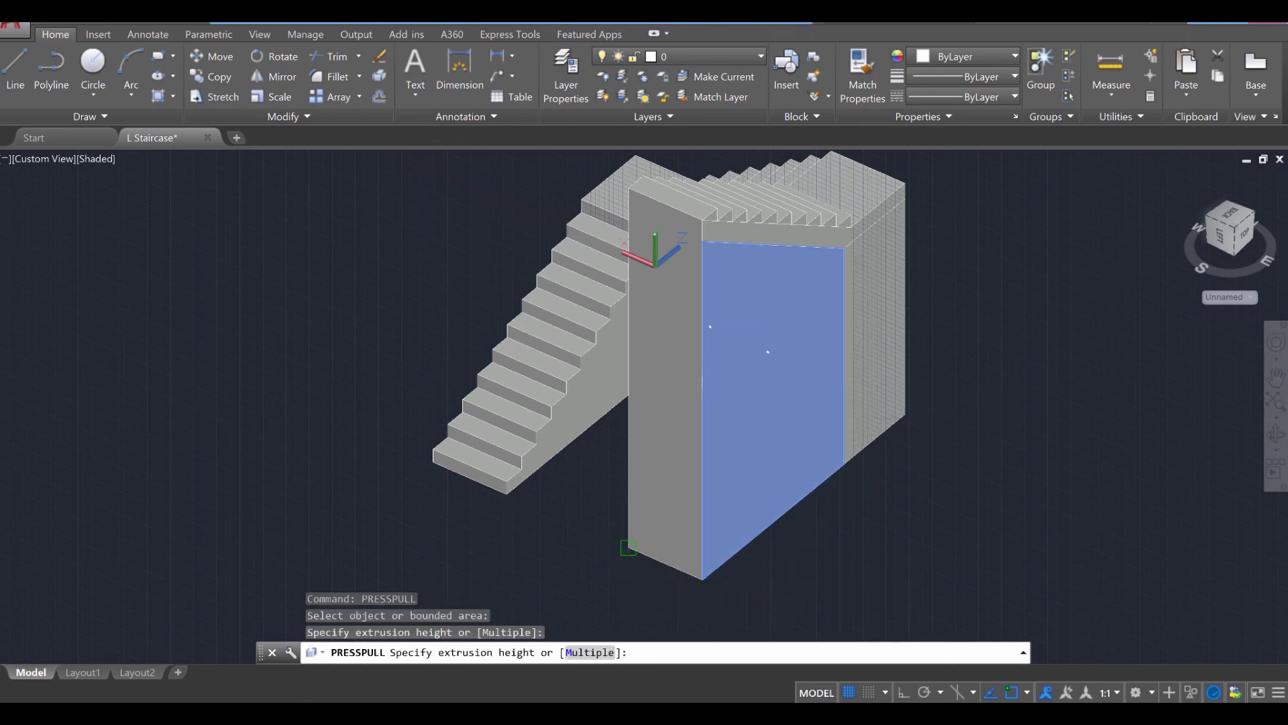
click(869, 449)
shift+middle_drag(670, 264, 671, 403)
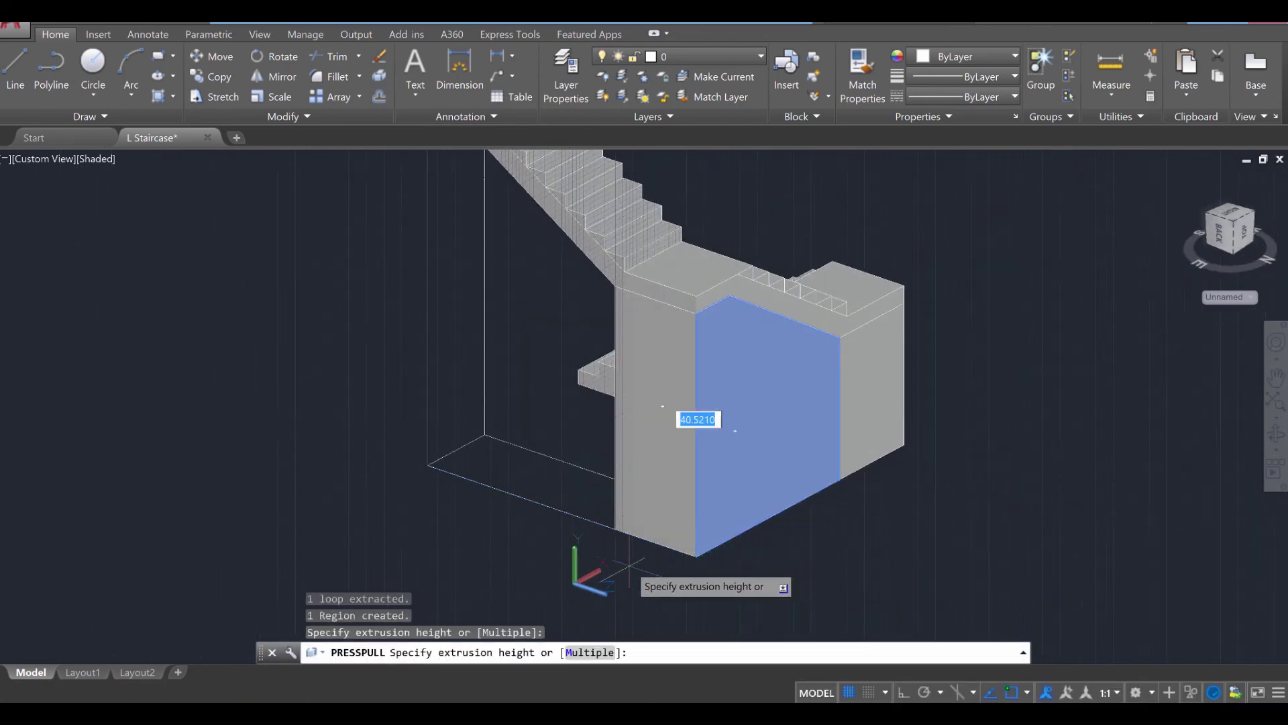
click(735, 430)
Extrude the triangular face under the flight and the area under the landing
shift+middle_drag(828, 523, 789, 483)
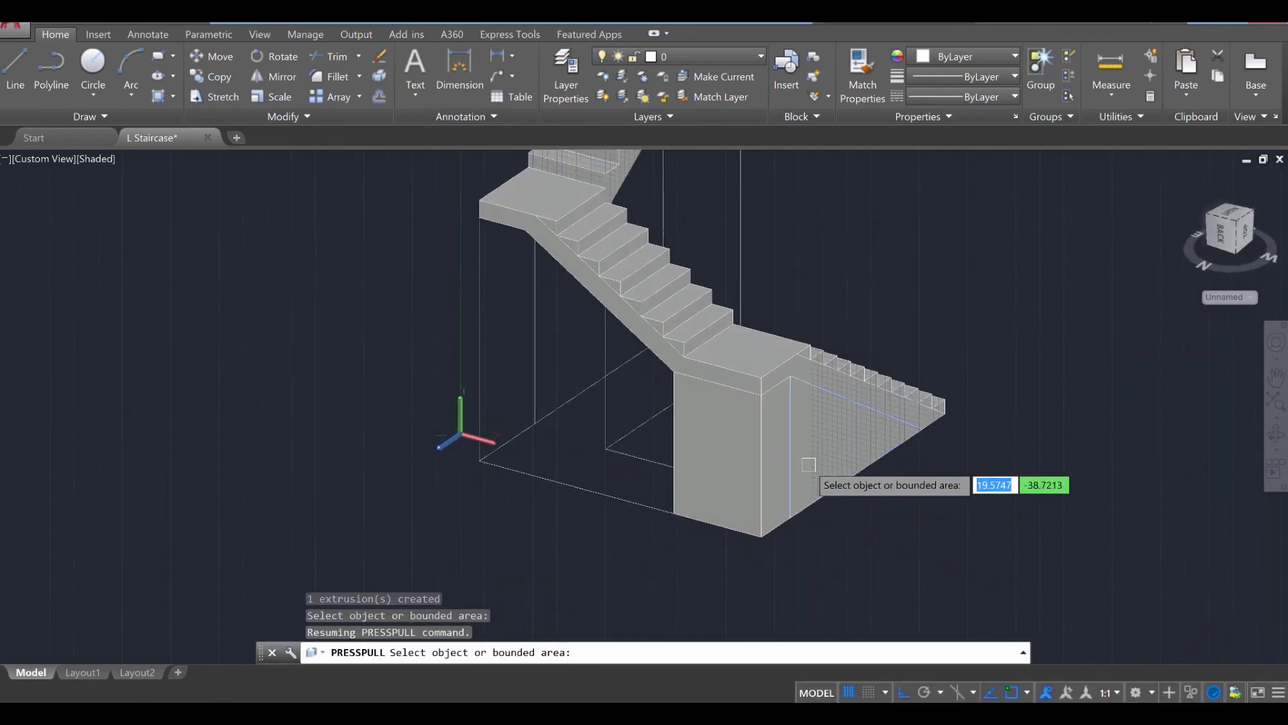
click(809, 464)
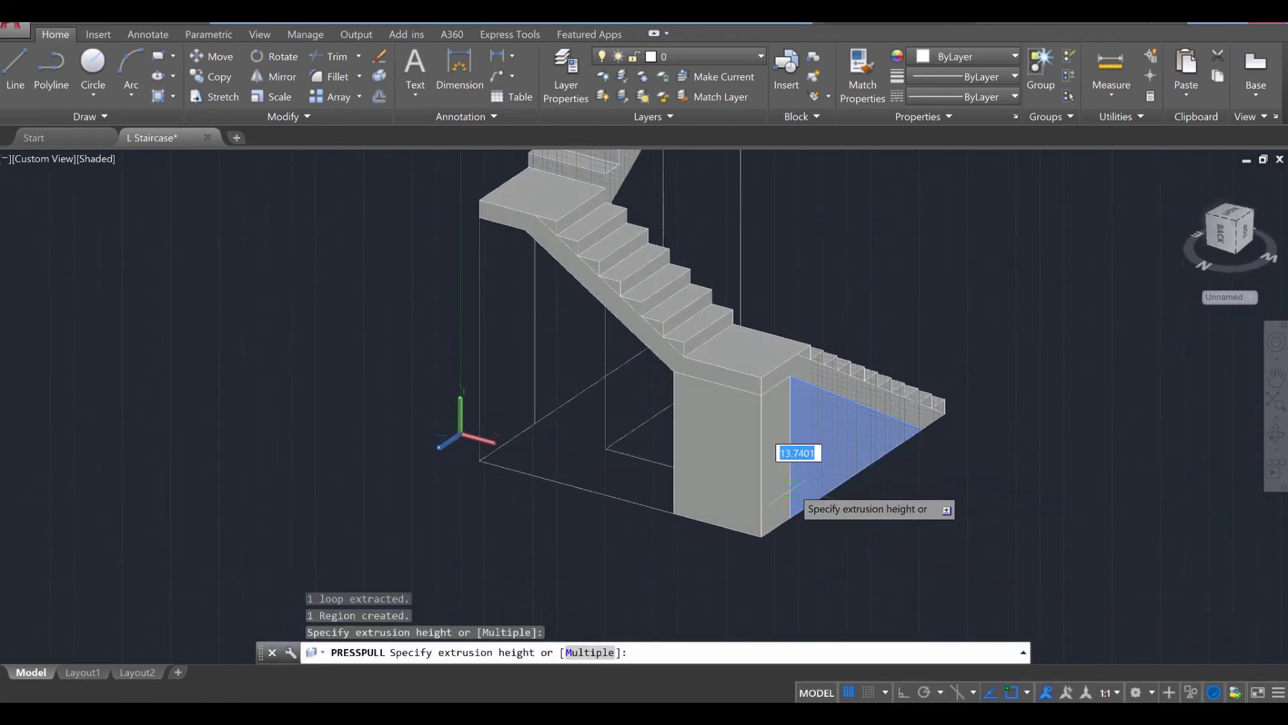
click(674, 513)
click(780, 470)
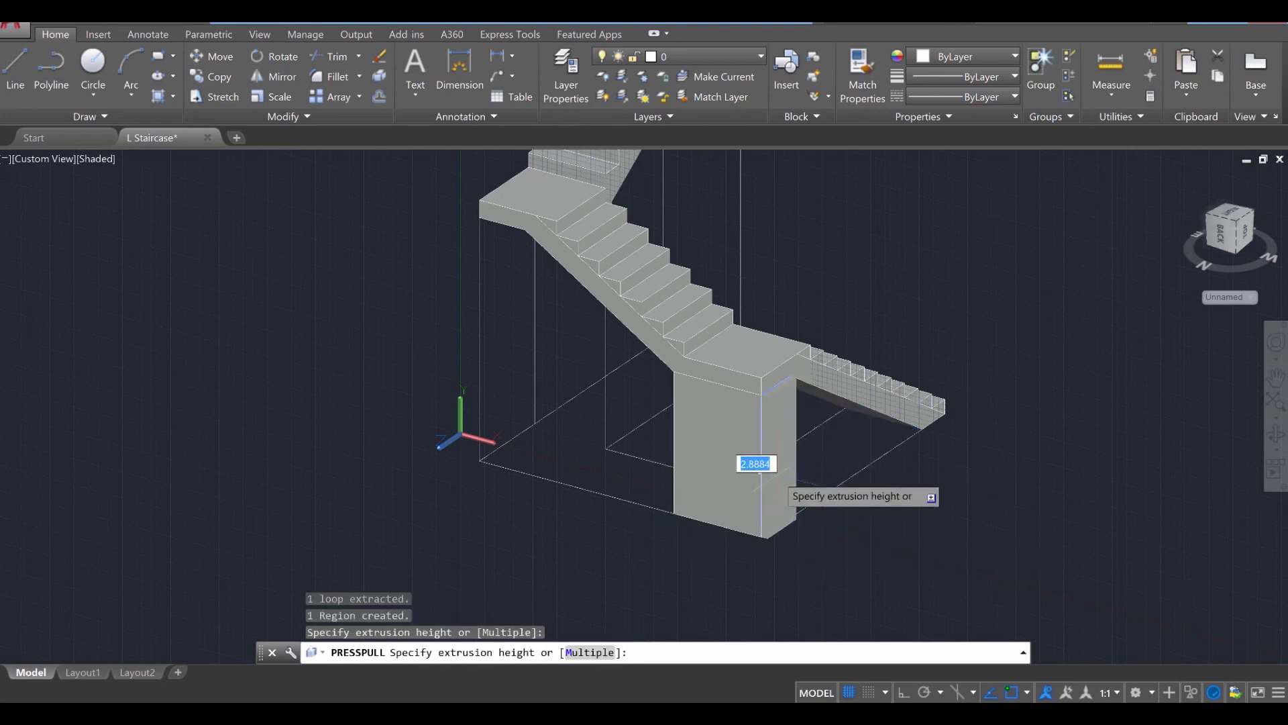
click(753, 472)
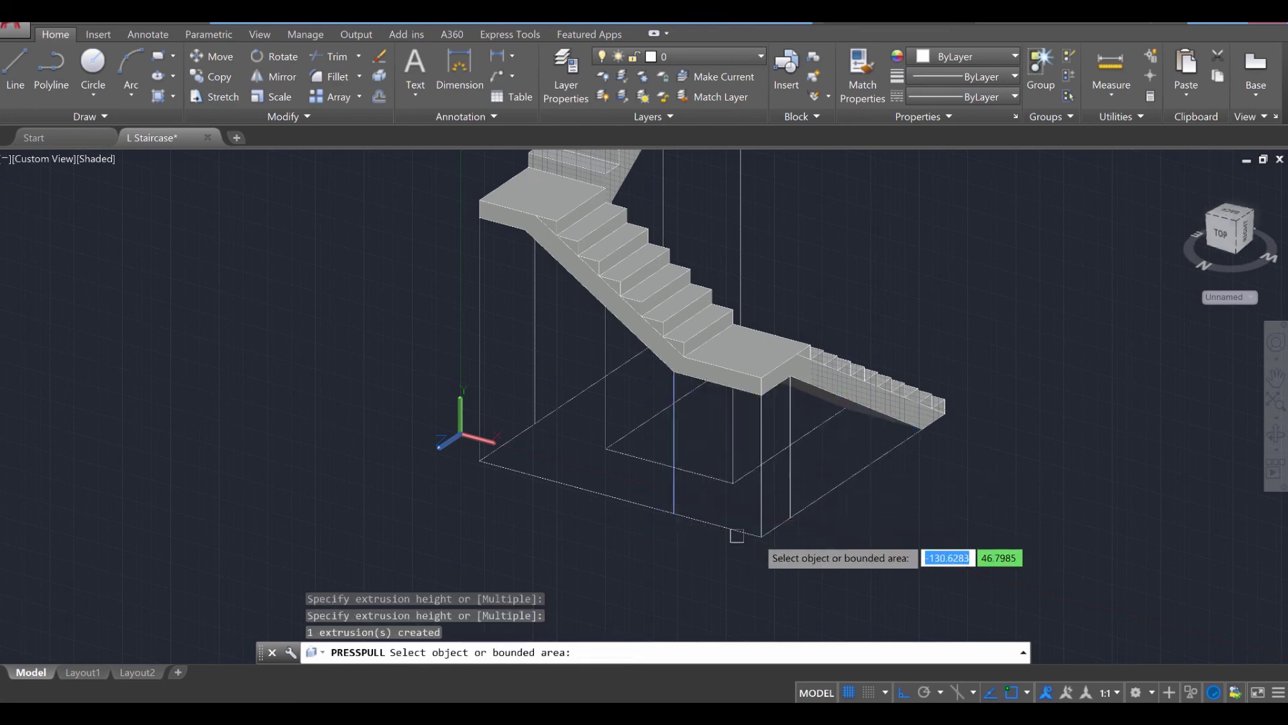
shift+middle_drag(770, 555, 1058, 499)
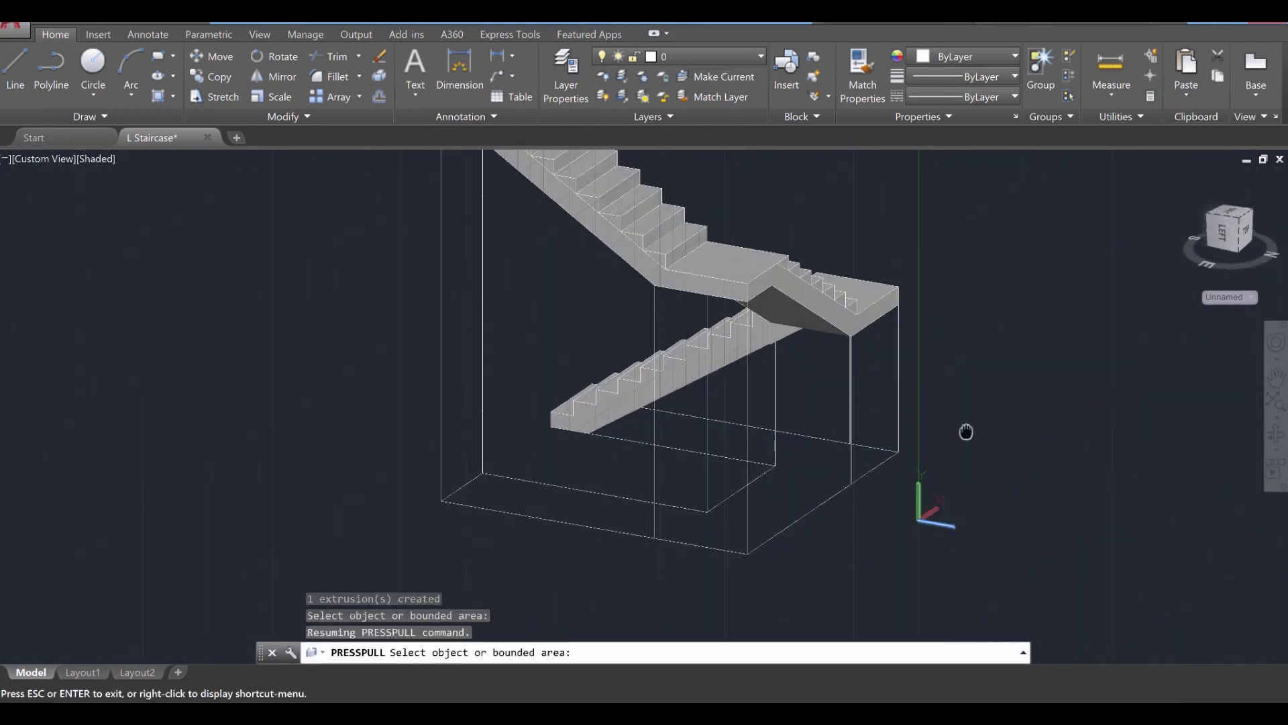